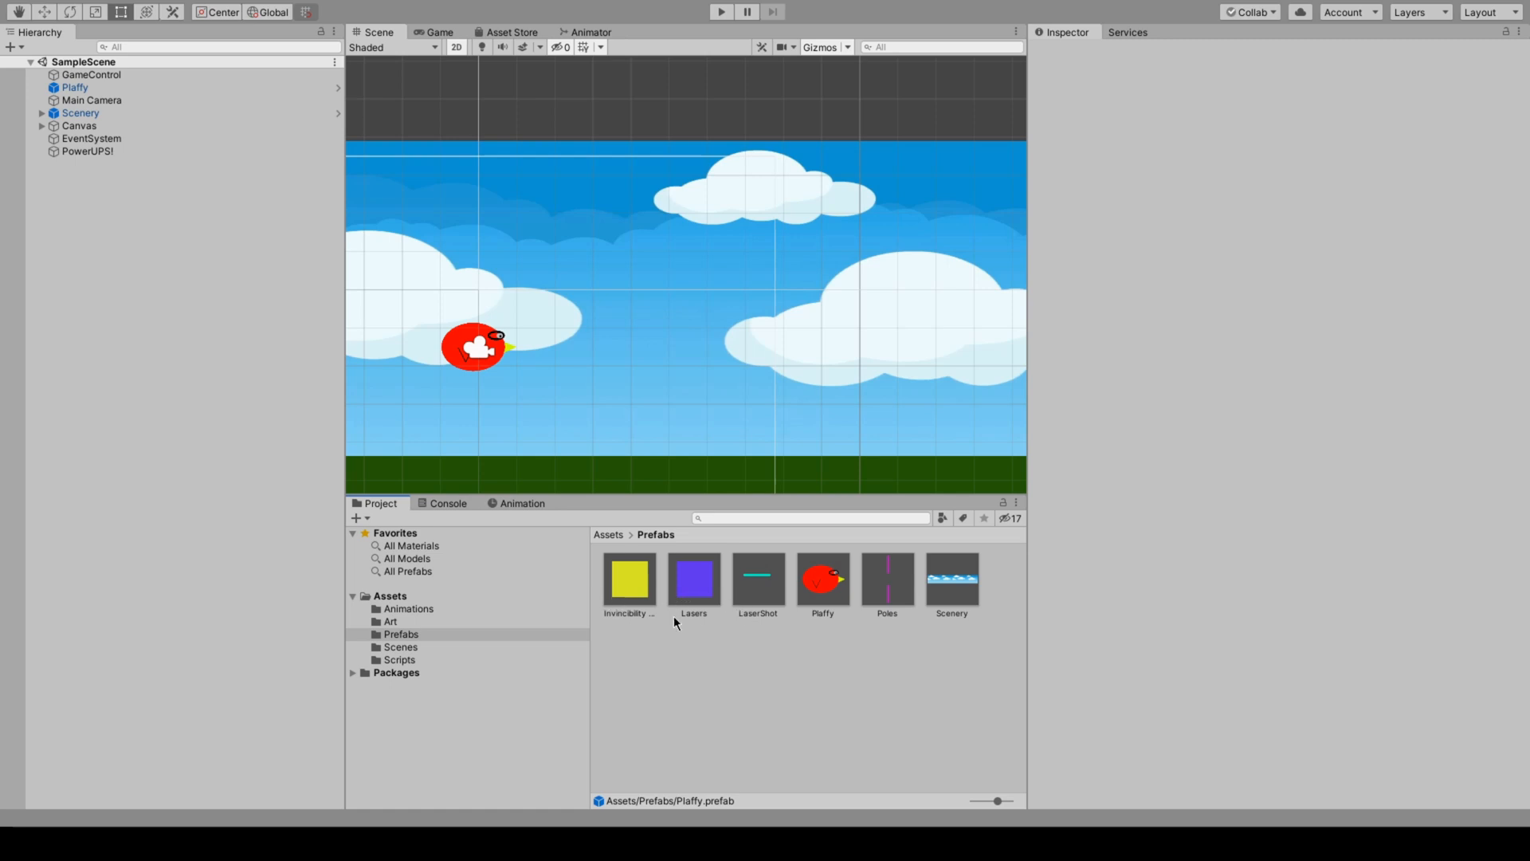
# Run the game from the editor and fly the bird through the pole gaps, collecting the yellow invincibility power-up to test it
pyautogui.click(612, 535)
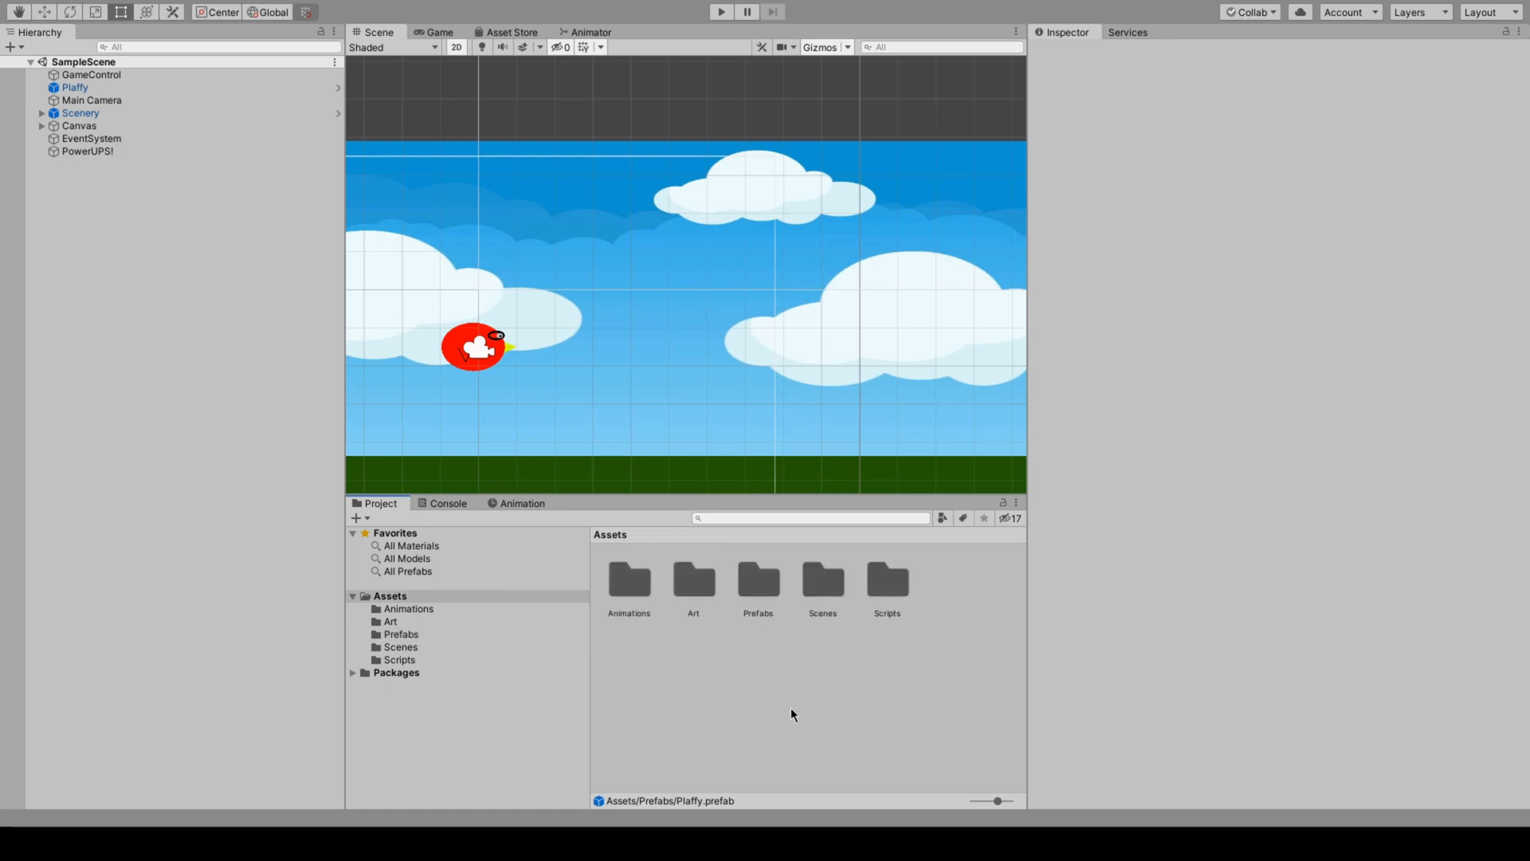
pyautogui.click(722, 13)
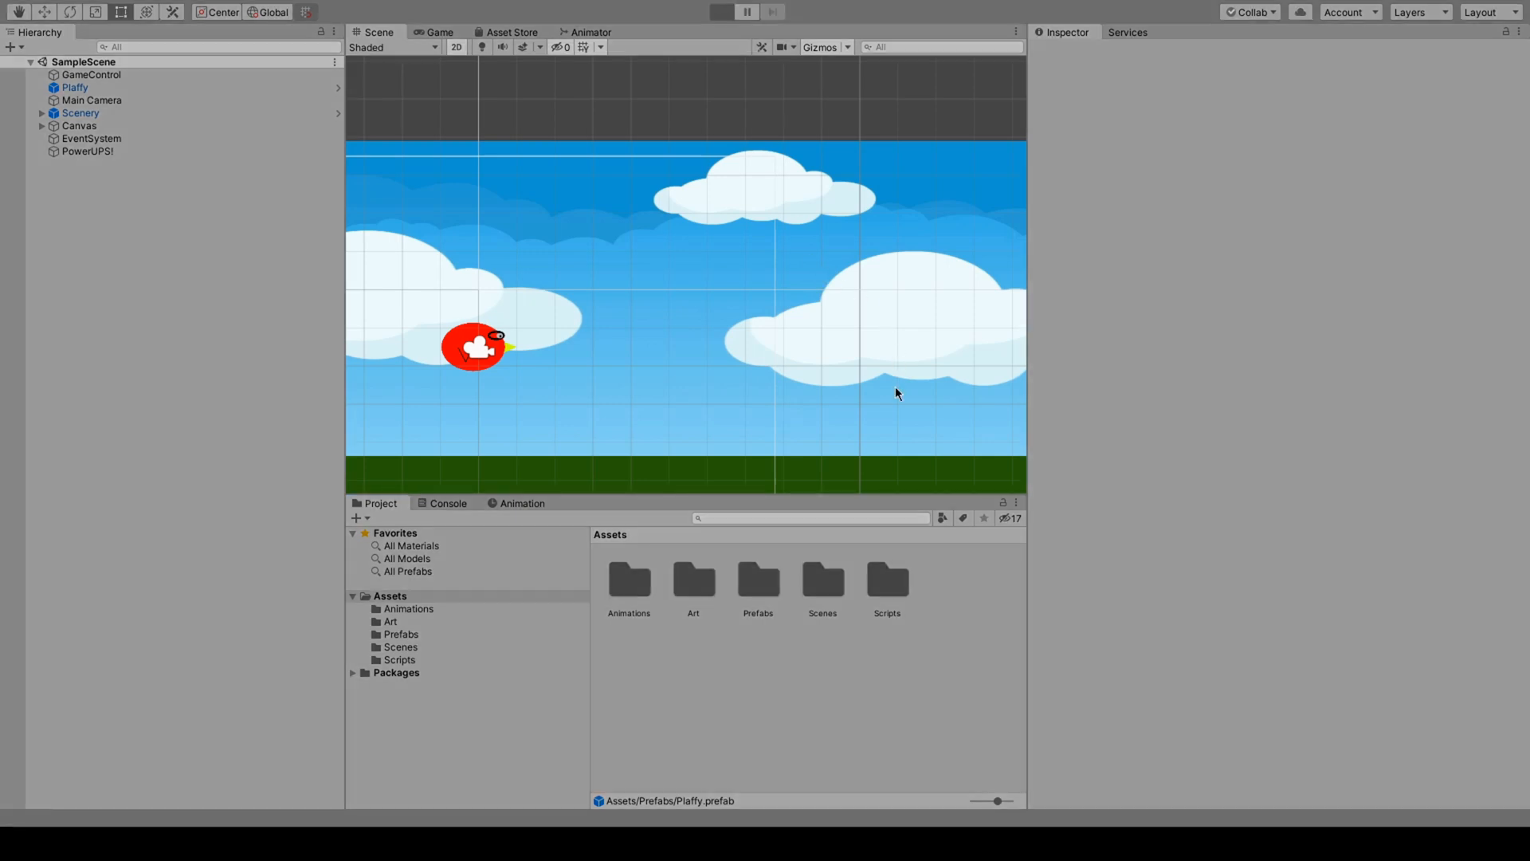
pyautogui.click(878, 403)
pyautogui.click(876, 404)
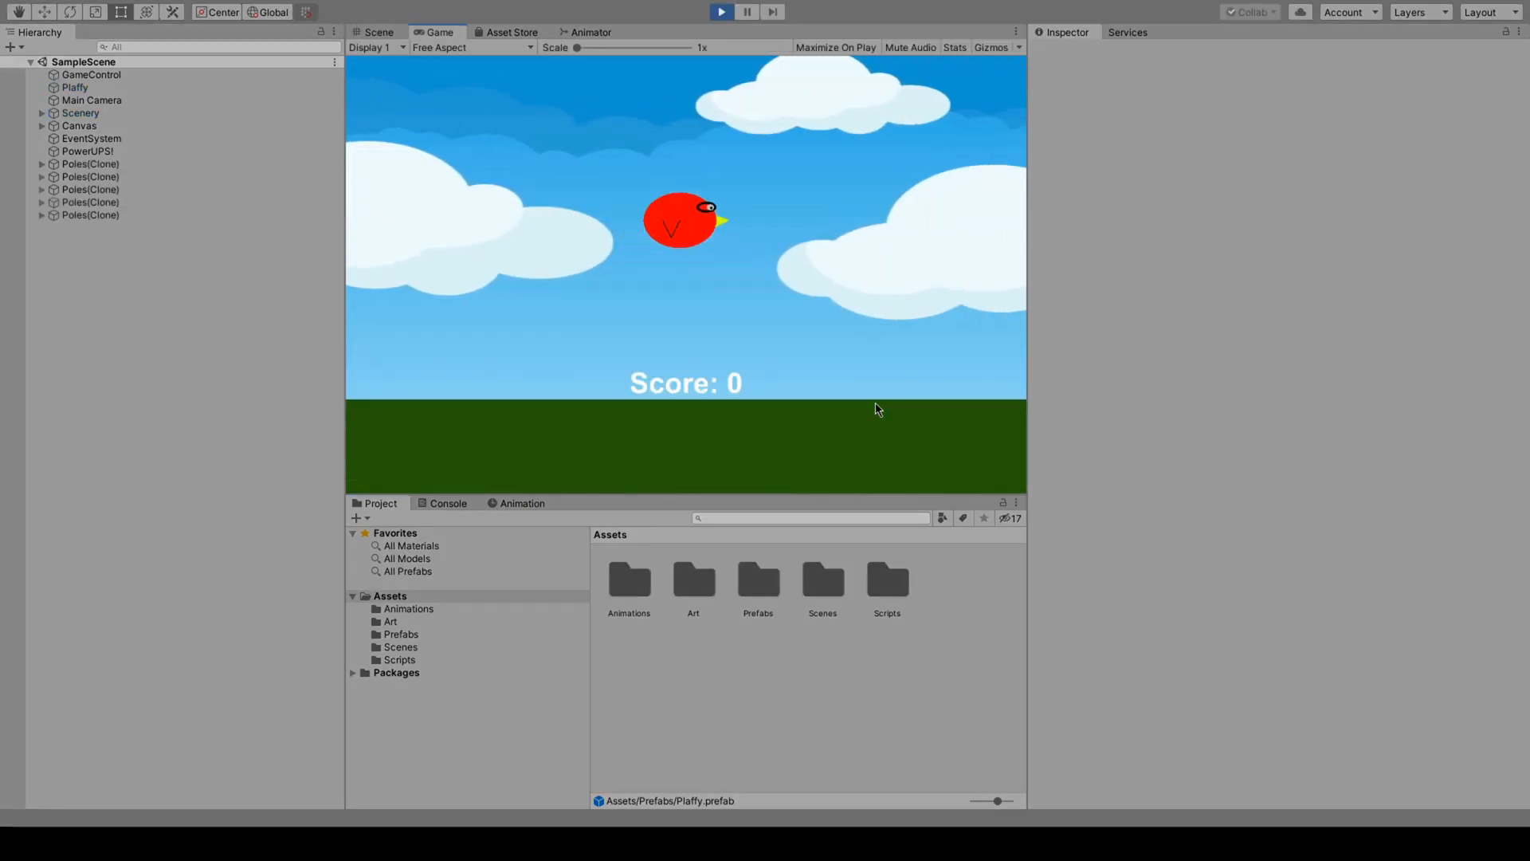
pyautogui.click(875, 403)
pyautogui.click(874, 402)
pyautogui.click(708, 213)
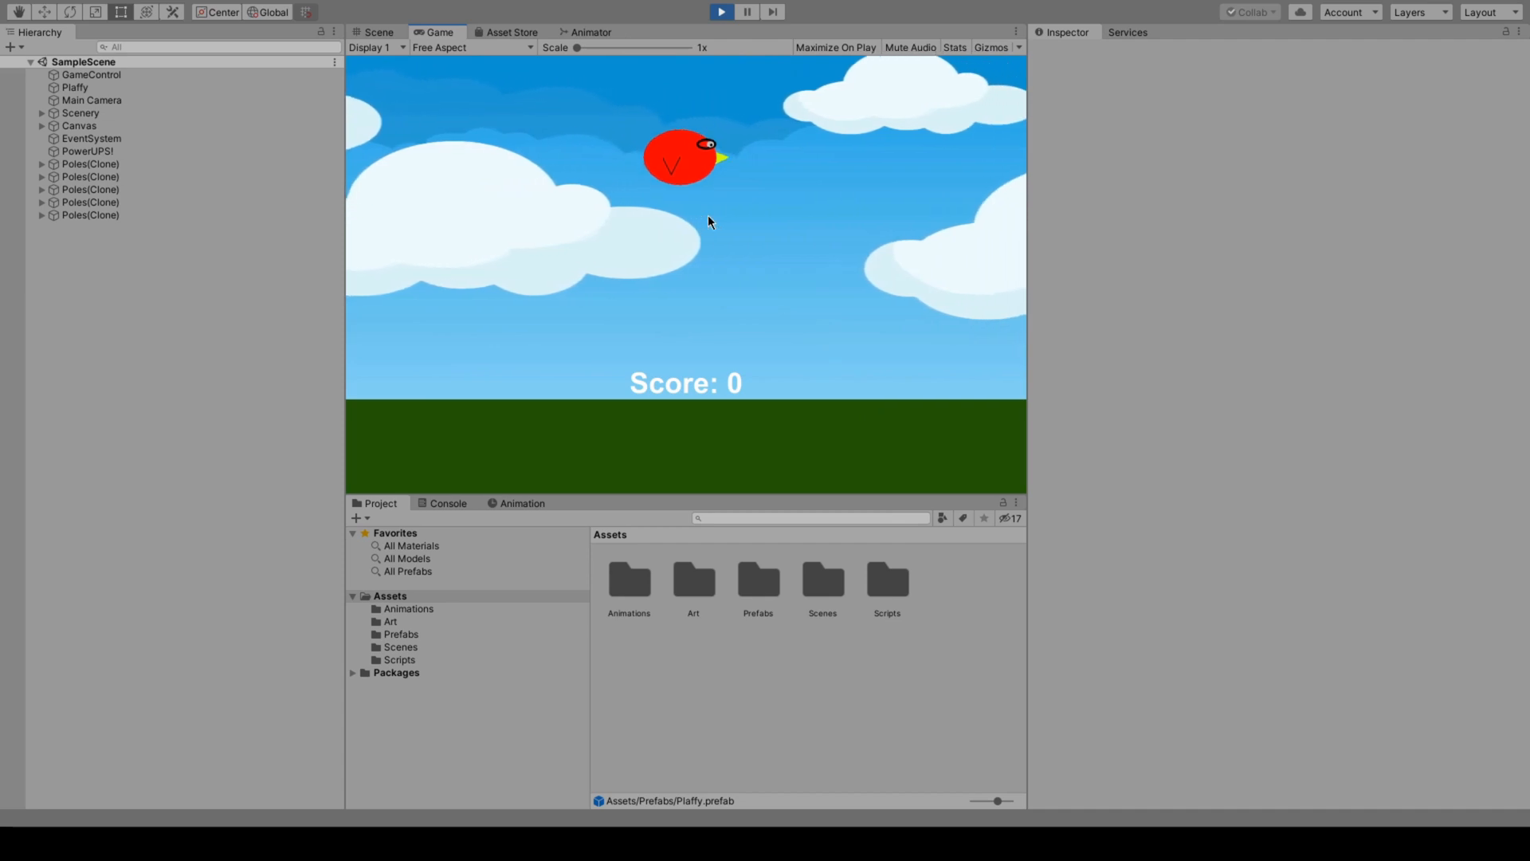
pyautogui.click(707, 214)
pyautogui.click(765, 292)
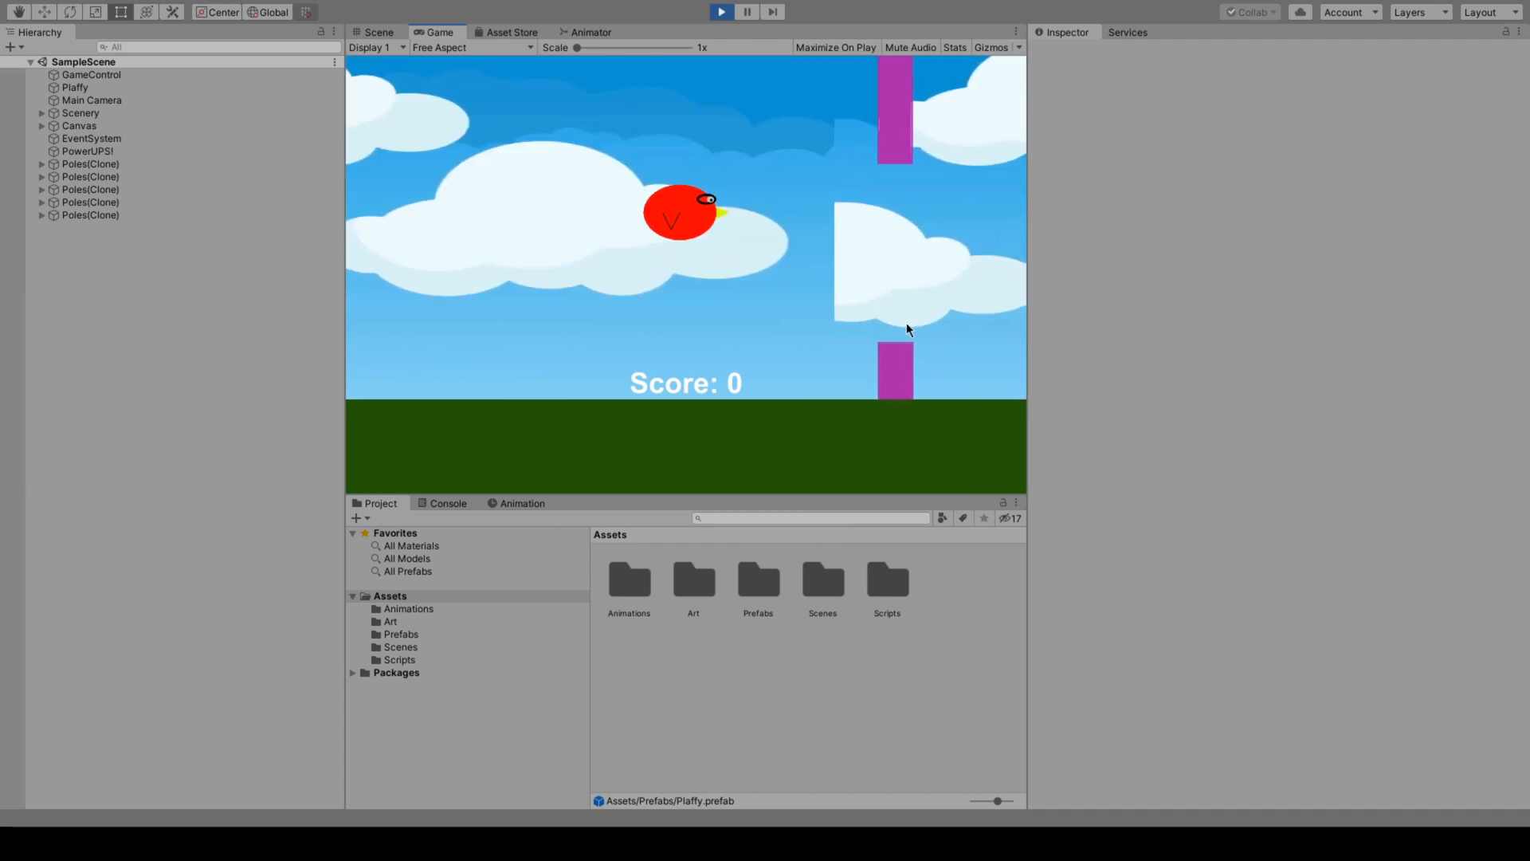
pyautogui.click(907, 322)
pyautogui.click(907, 322)
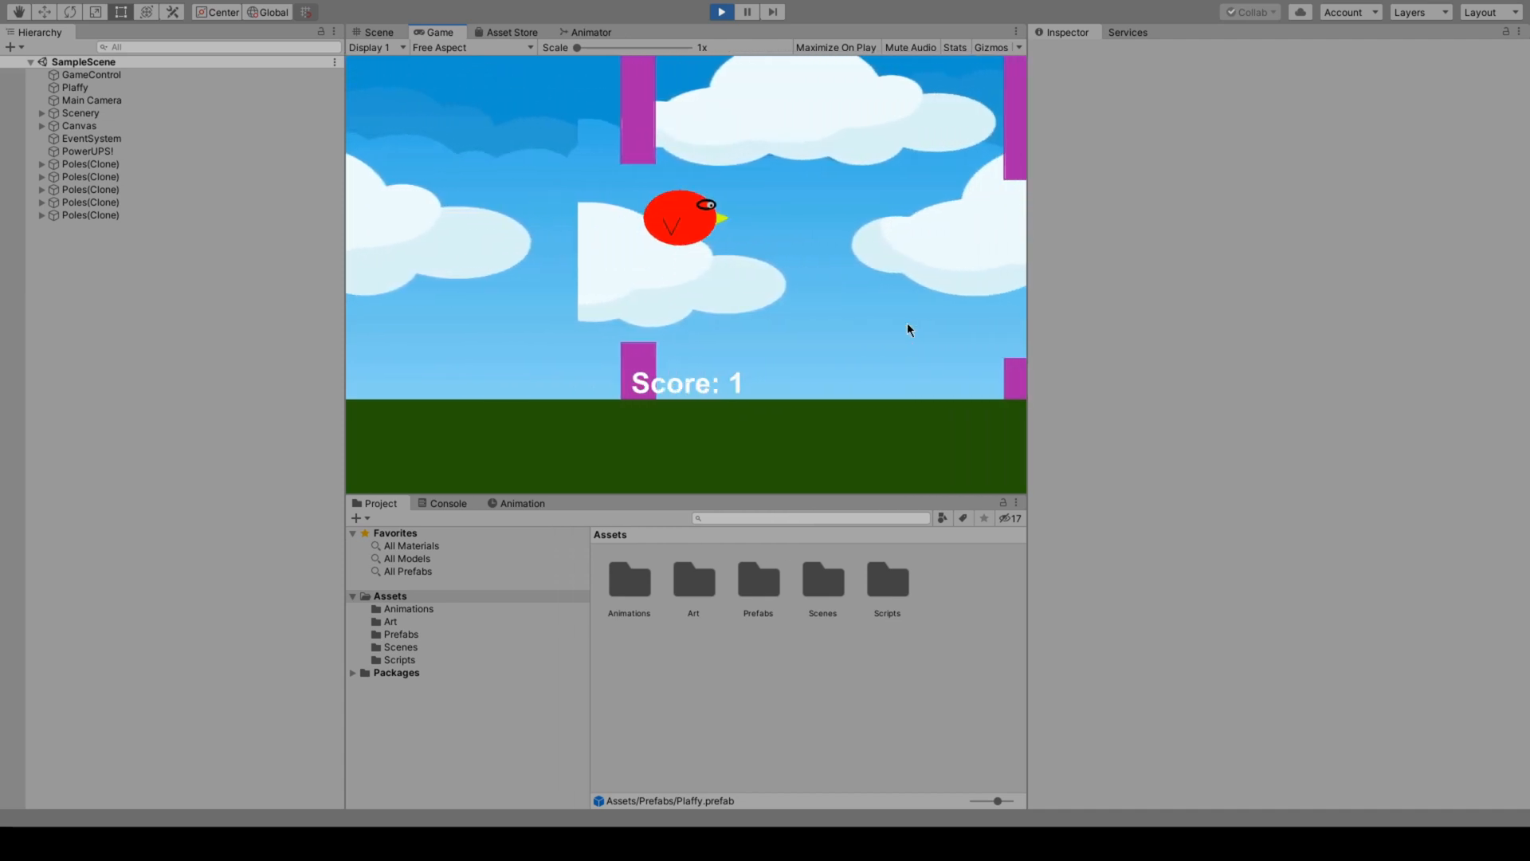
pyautogui.click(883, 331)
pyautogui.click(883, 332)
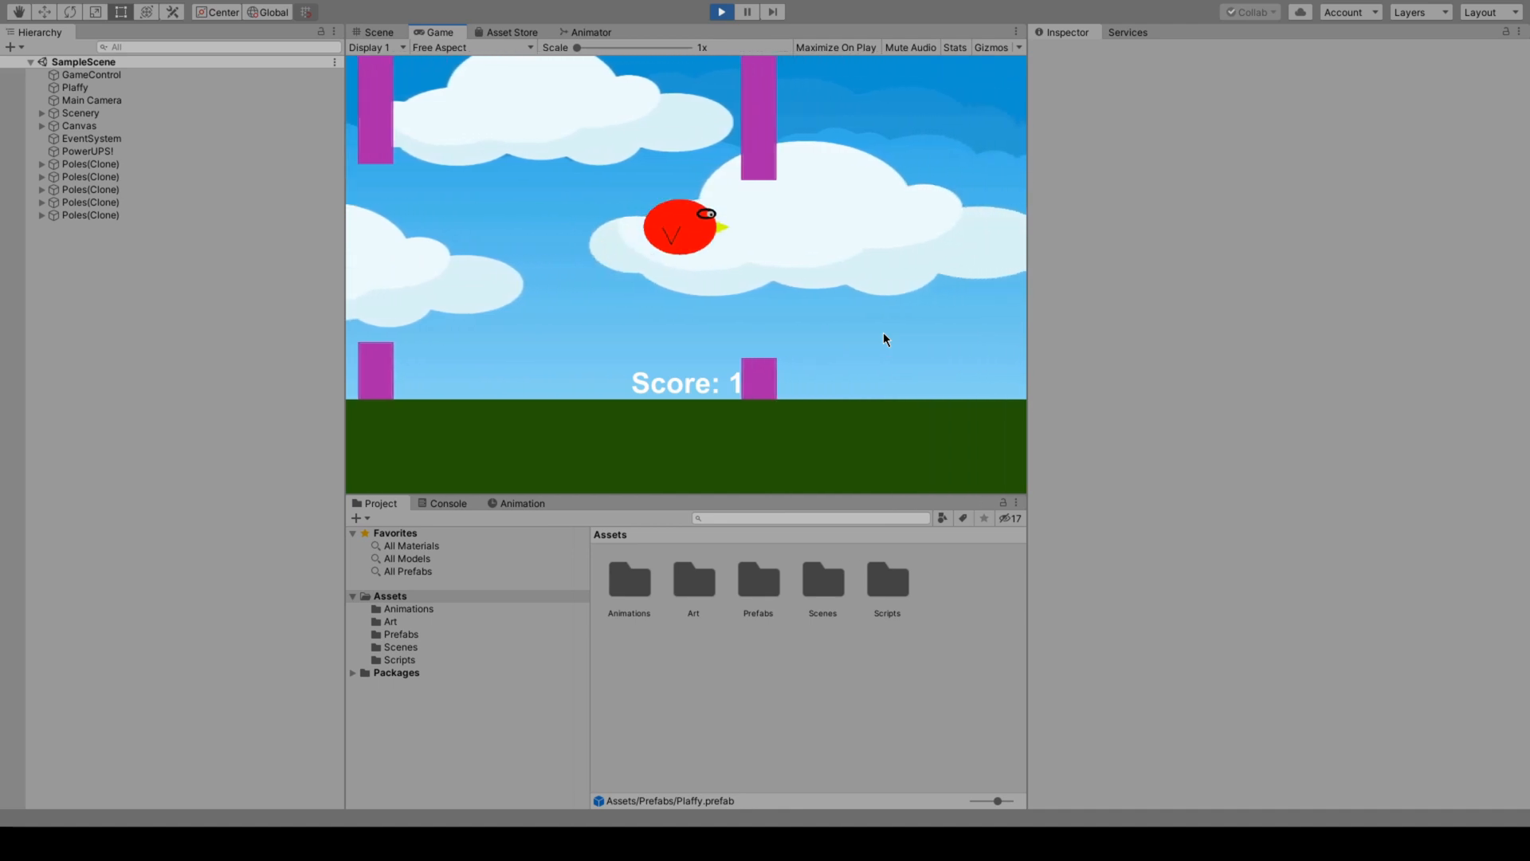
pyautogui.click(883, 331)
pyautogui.click(851, 319)
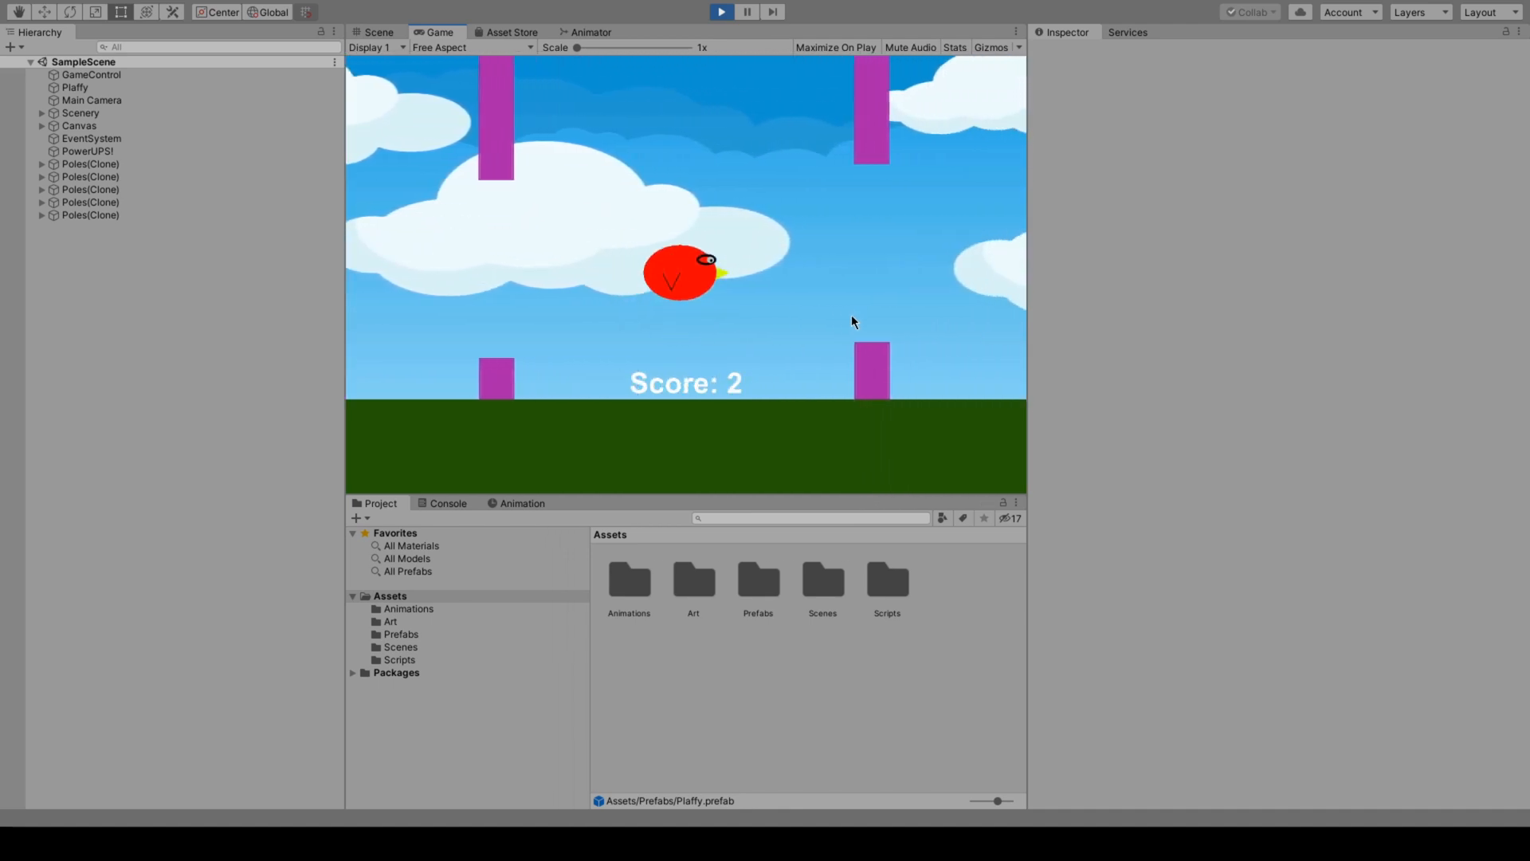
pyautogui.click(851, 318)
pyautogui.click(851, 322)
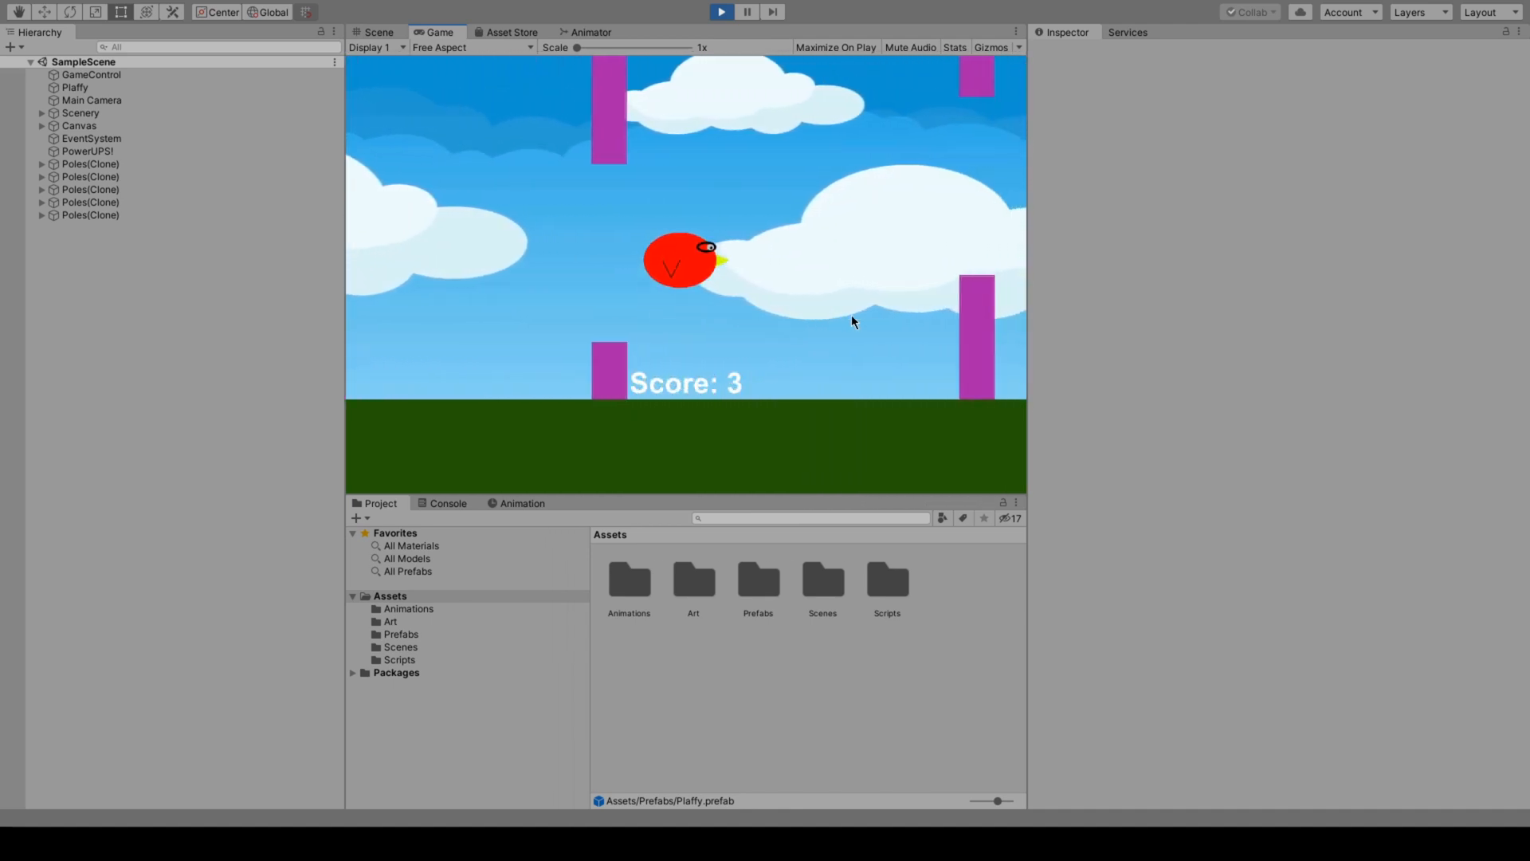
pyautogui.click(851, 315)
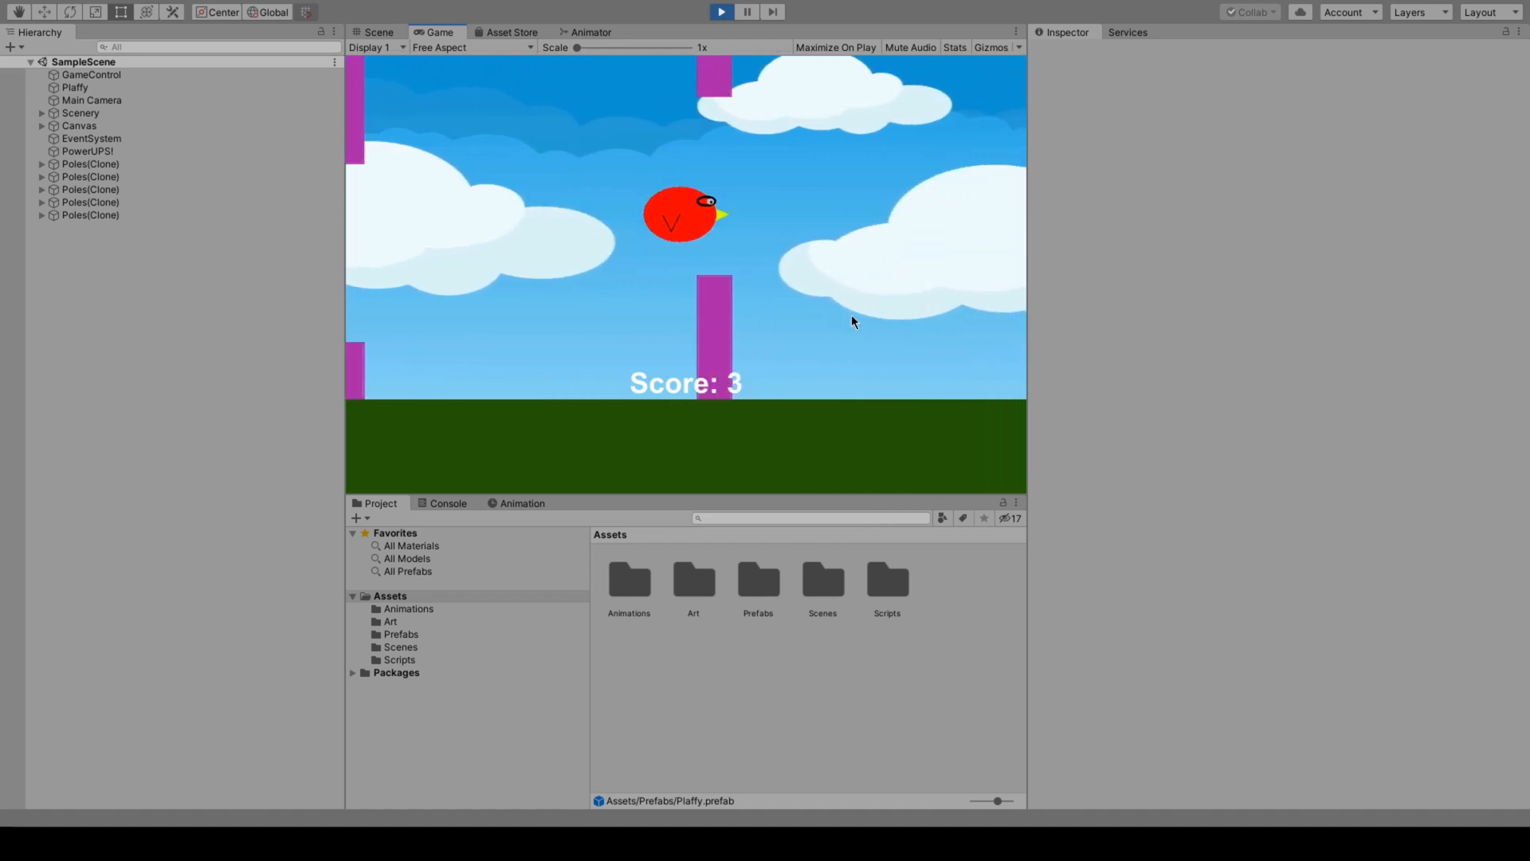
pyautogui.click(718, 232)
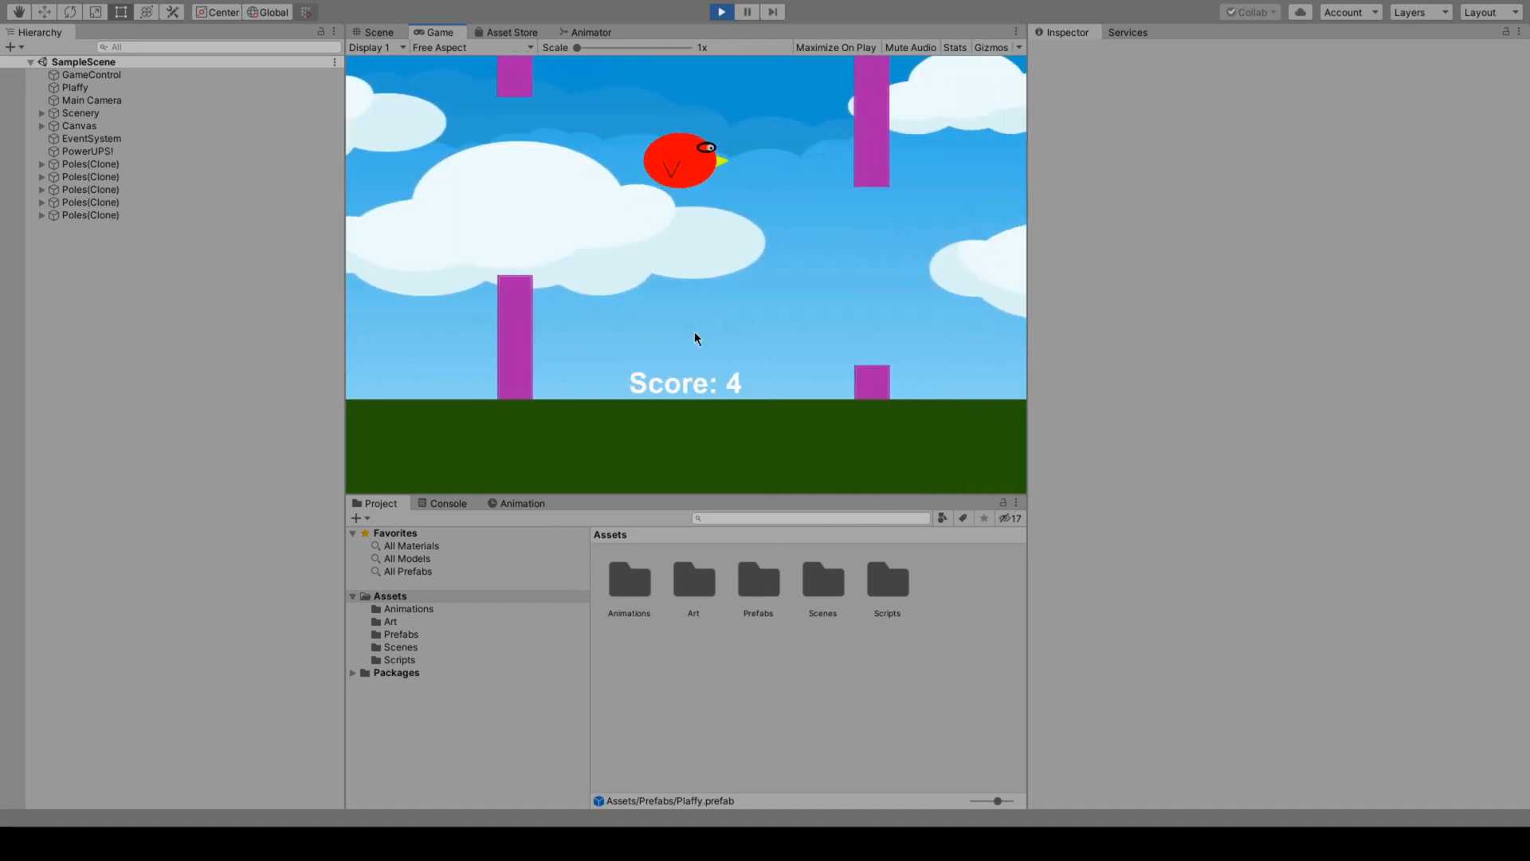
pyautogui.click(845, 316)
pyautogui.click(843, 315)
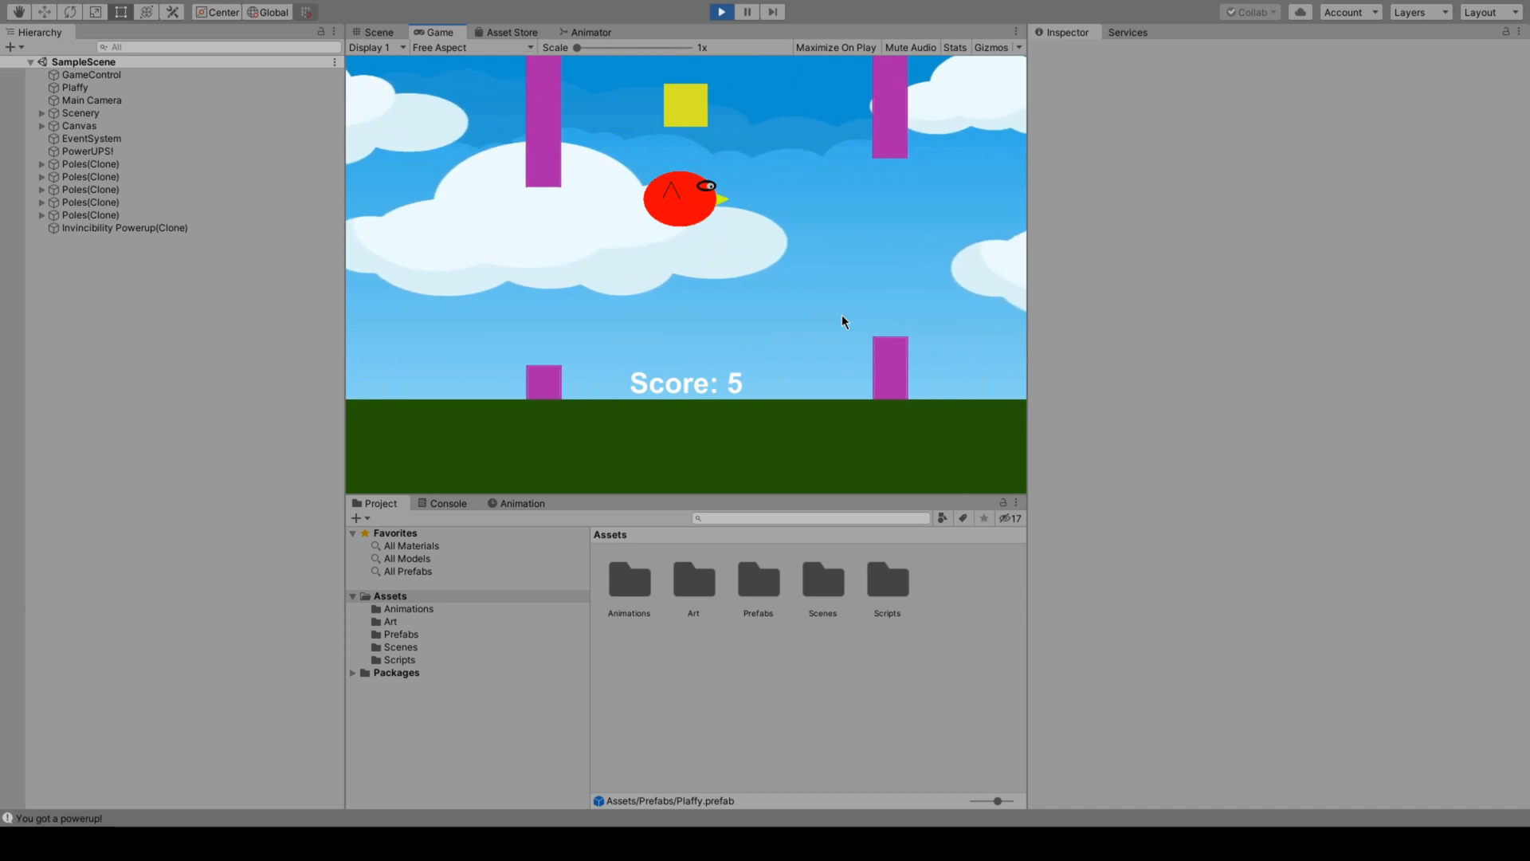
pyautogui.click(842, 315)
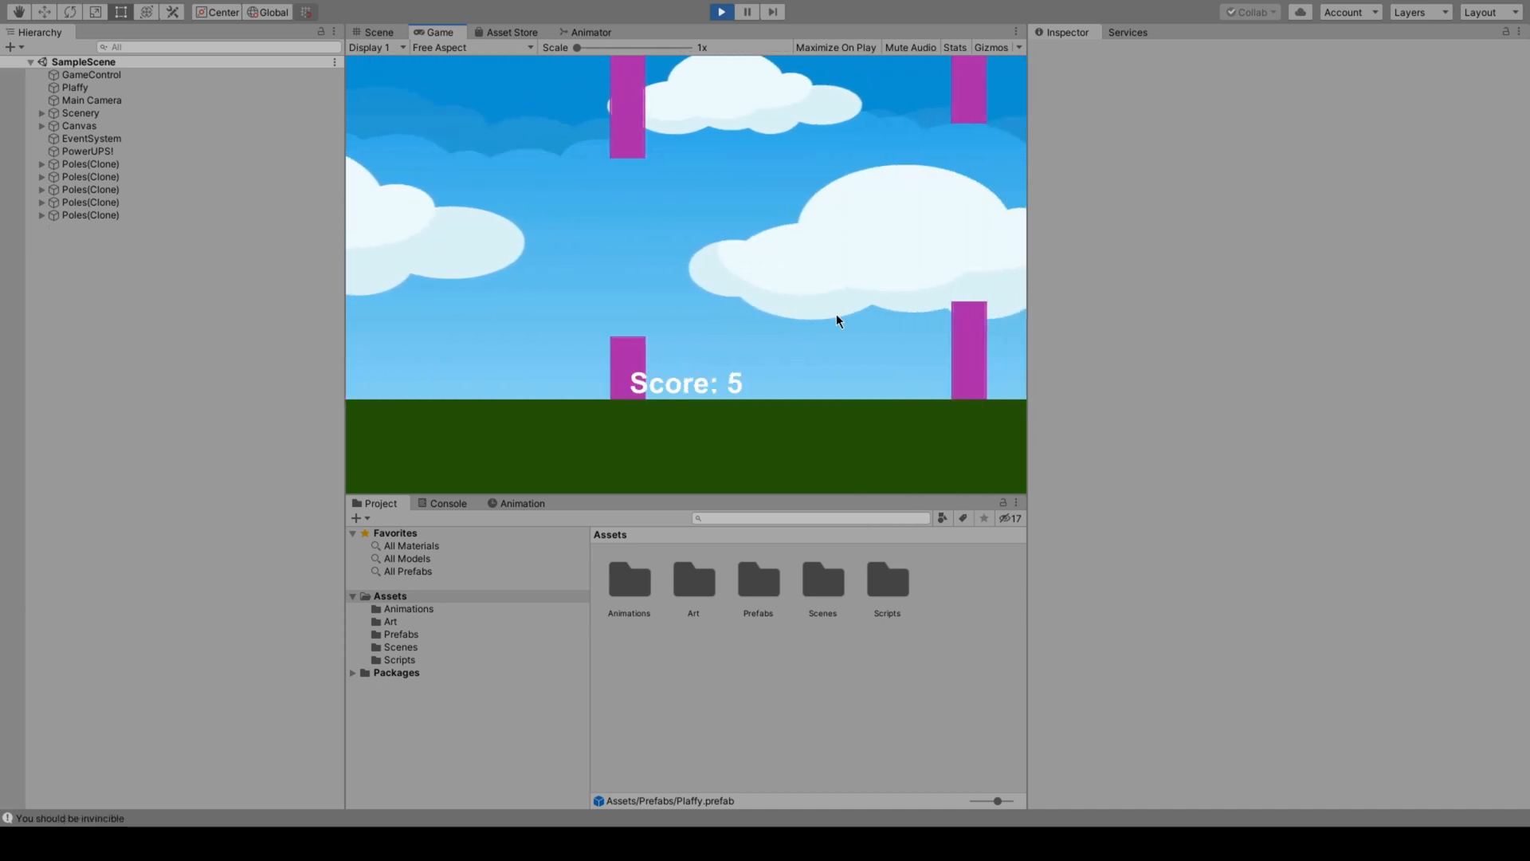
pyautogui.click(830, 313)
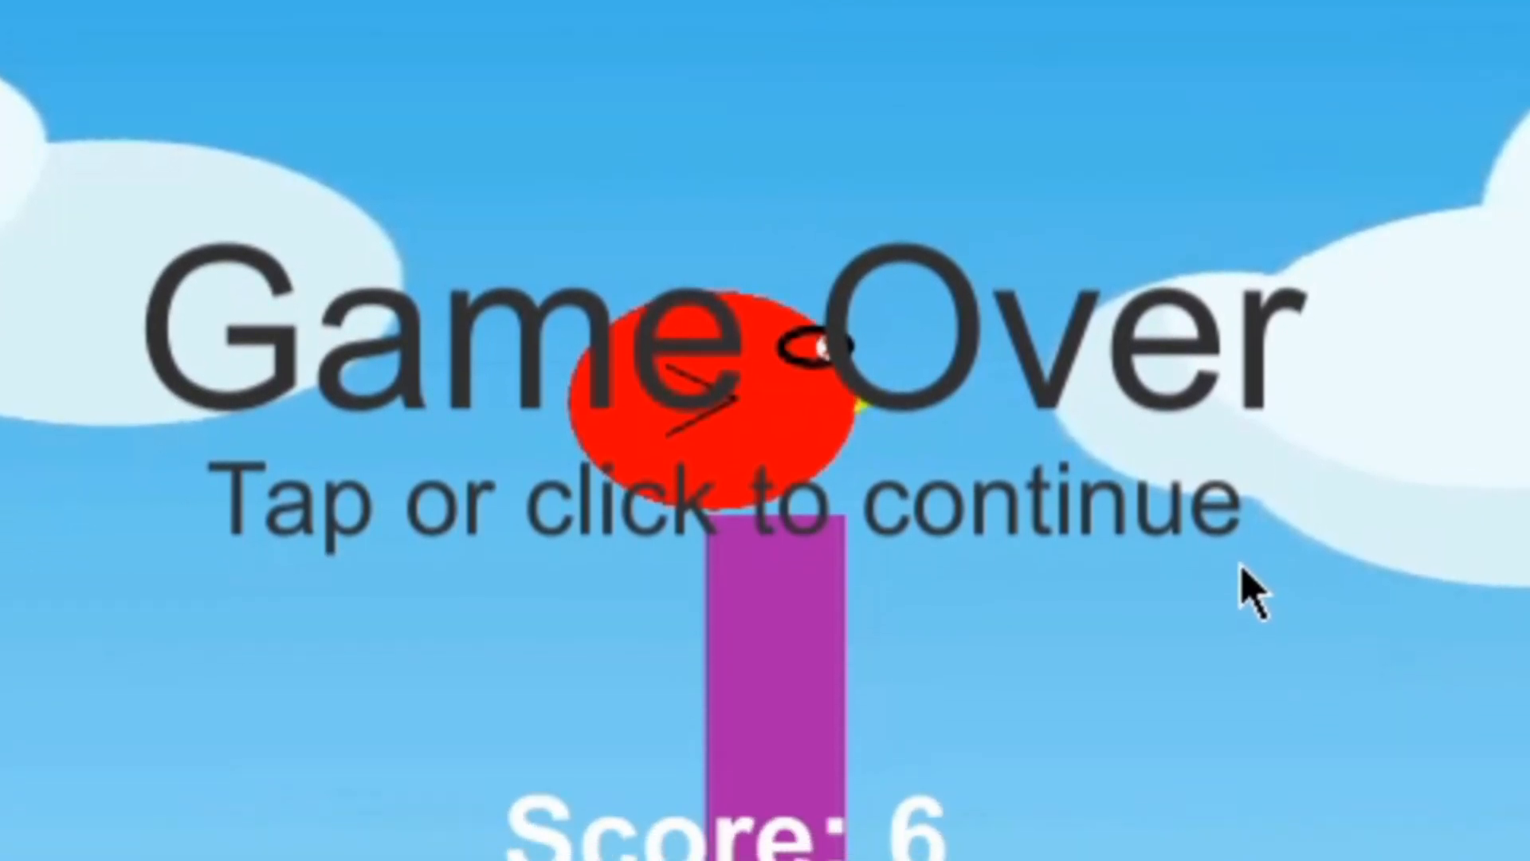
# Restart after the game over, fly the bird through another round to test the laser power-up, and stop the game
pyautogui.click(768, 360)
pyautogui.click(768, 360)
pyautogui.click(828, 334)
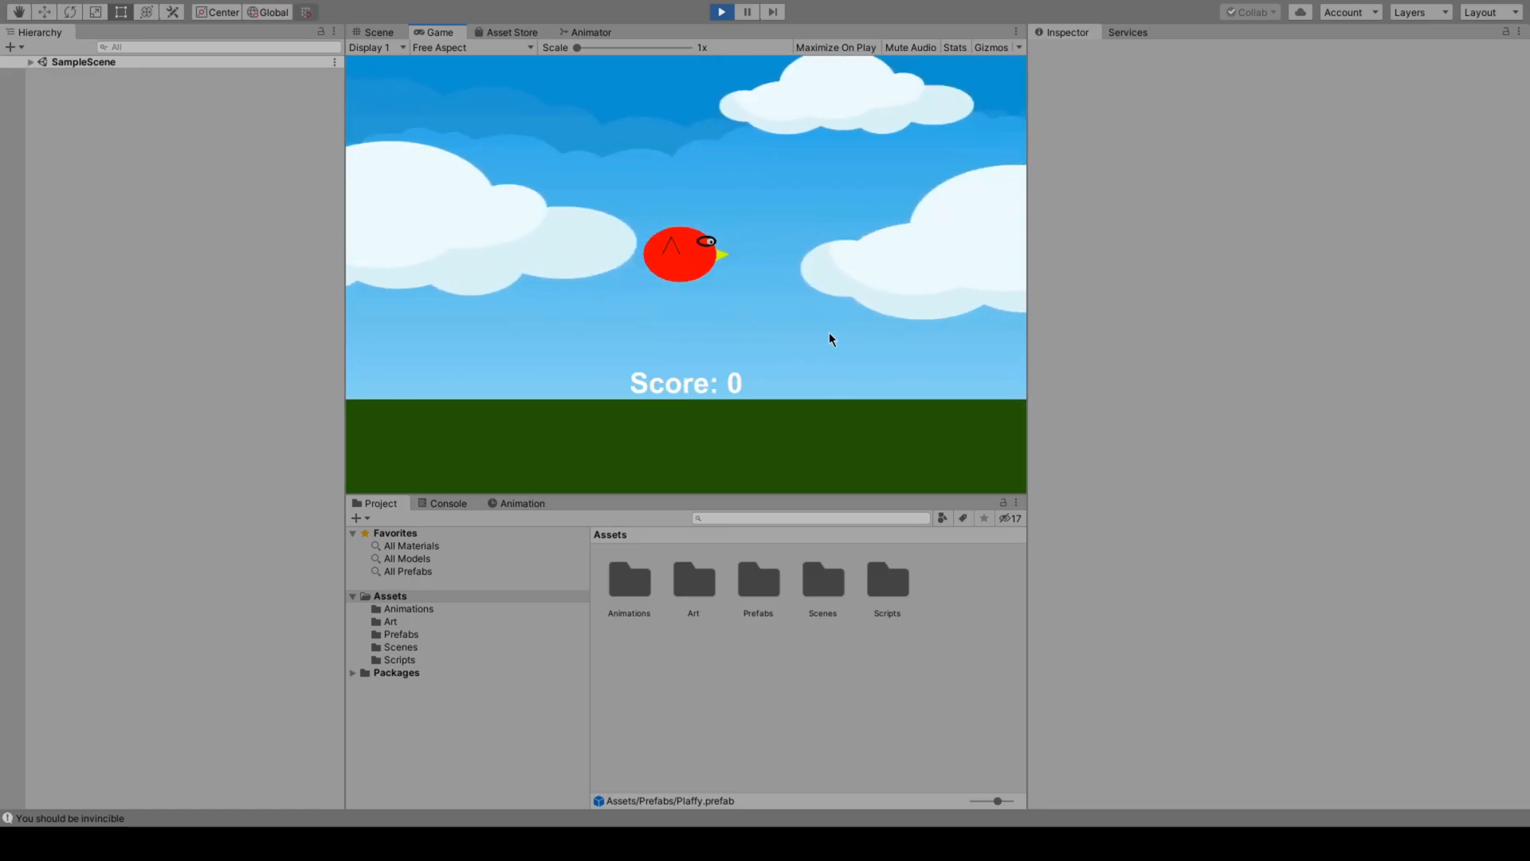
pyautogui.click(878, 293)
pyautogui.click(877, 292)
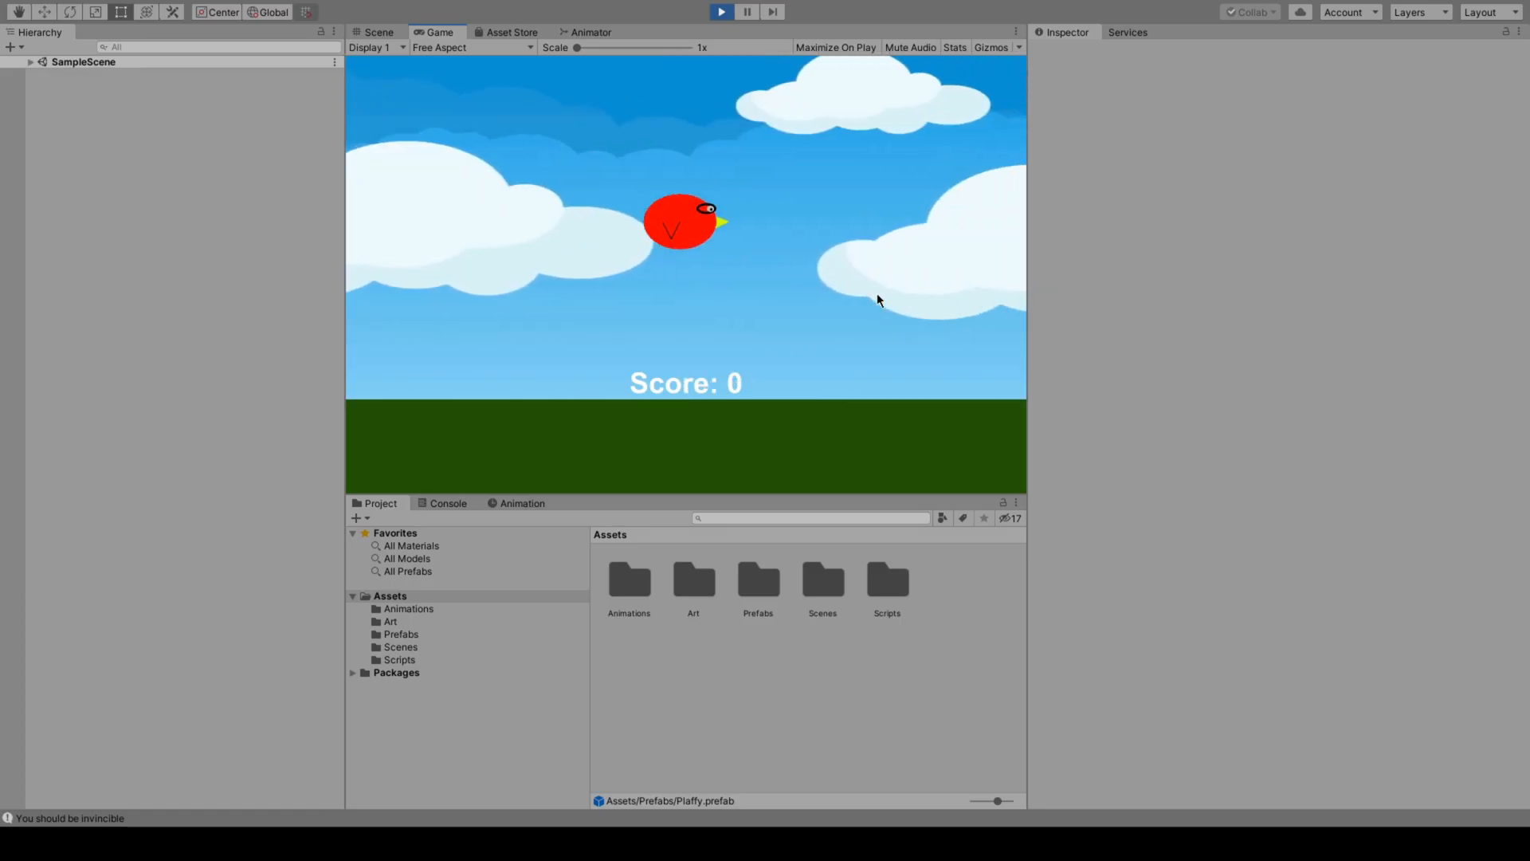
pyautogui.click(877, 293)
pyautogui.click(880, 297)
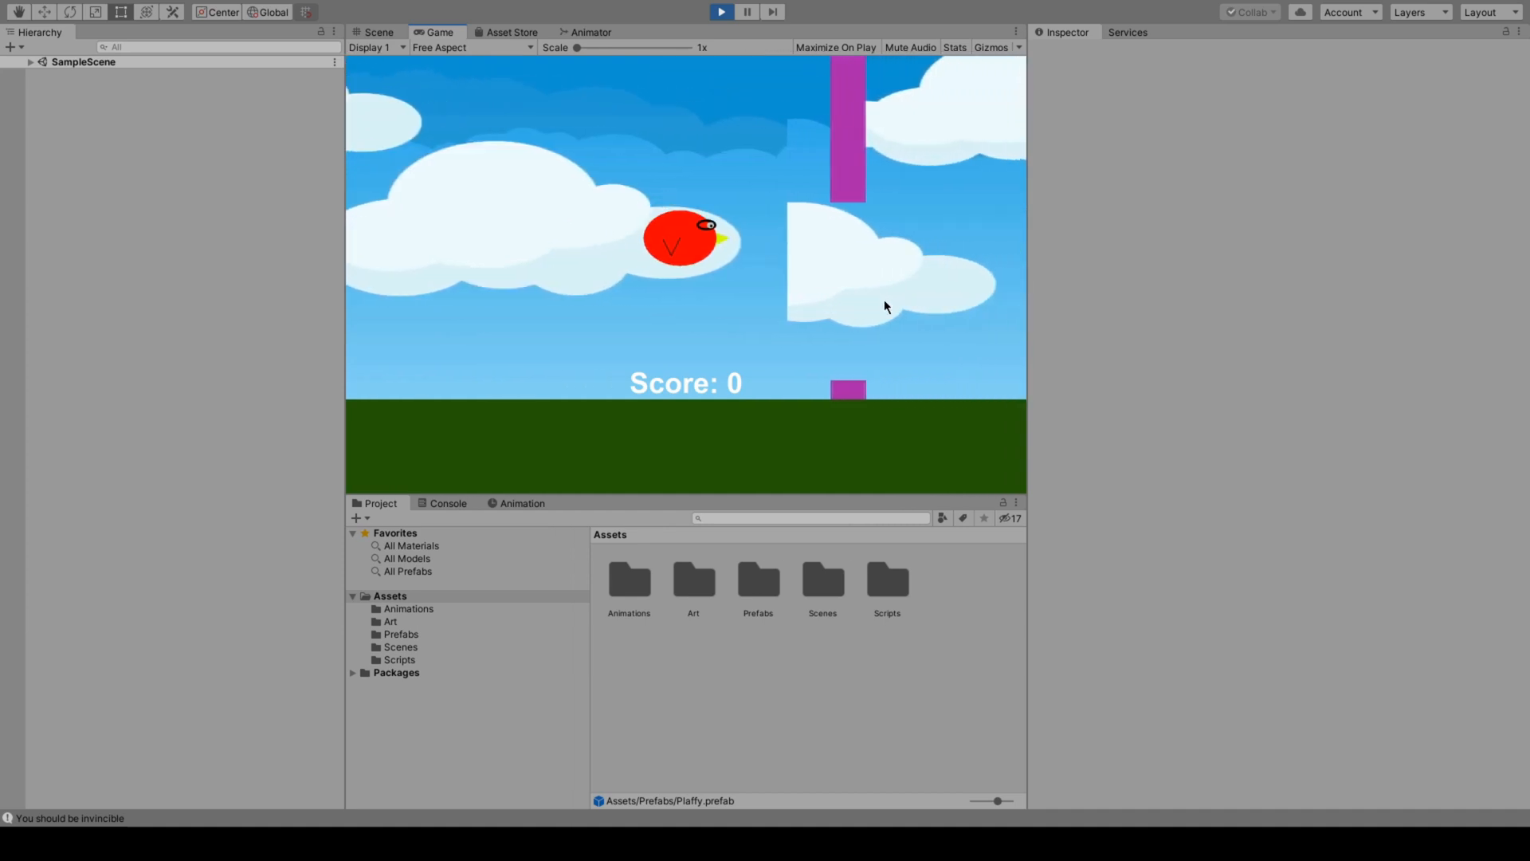
pyautogui.click(883, 303)
pyautogui.click(883, 303)
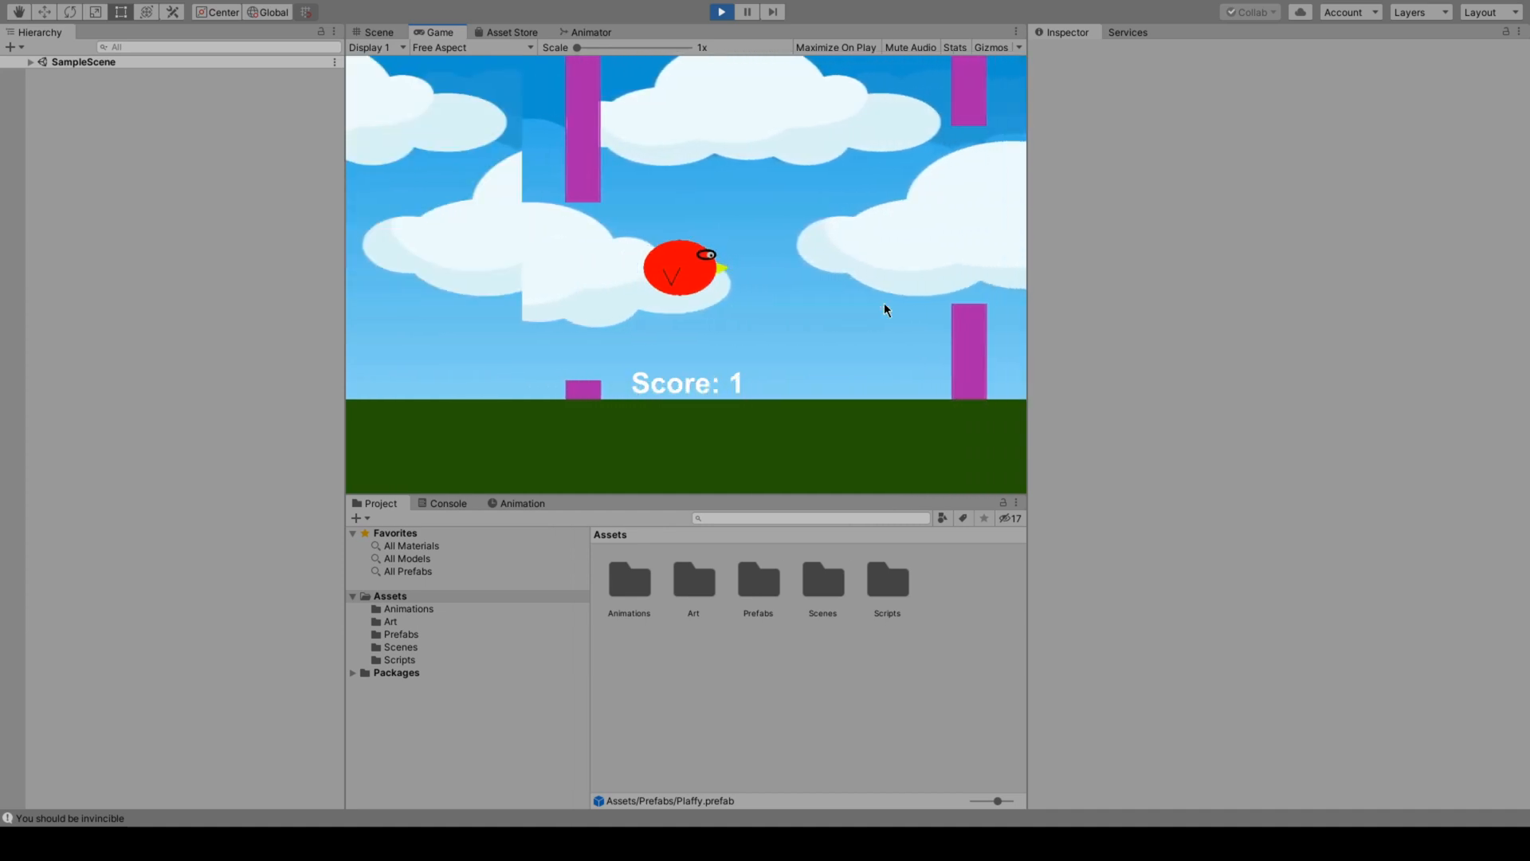
pyautogui.click(883, 302)
pyautogui.click(882, 310)
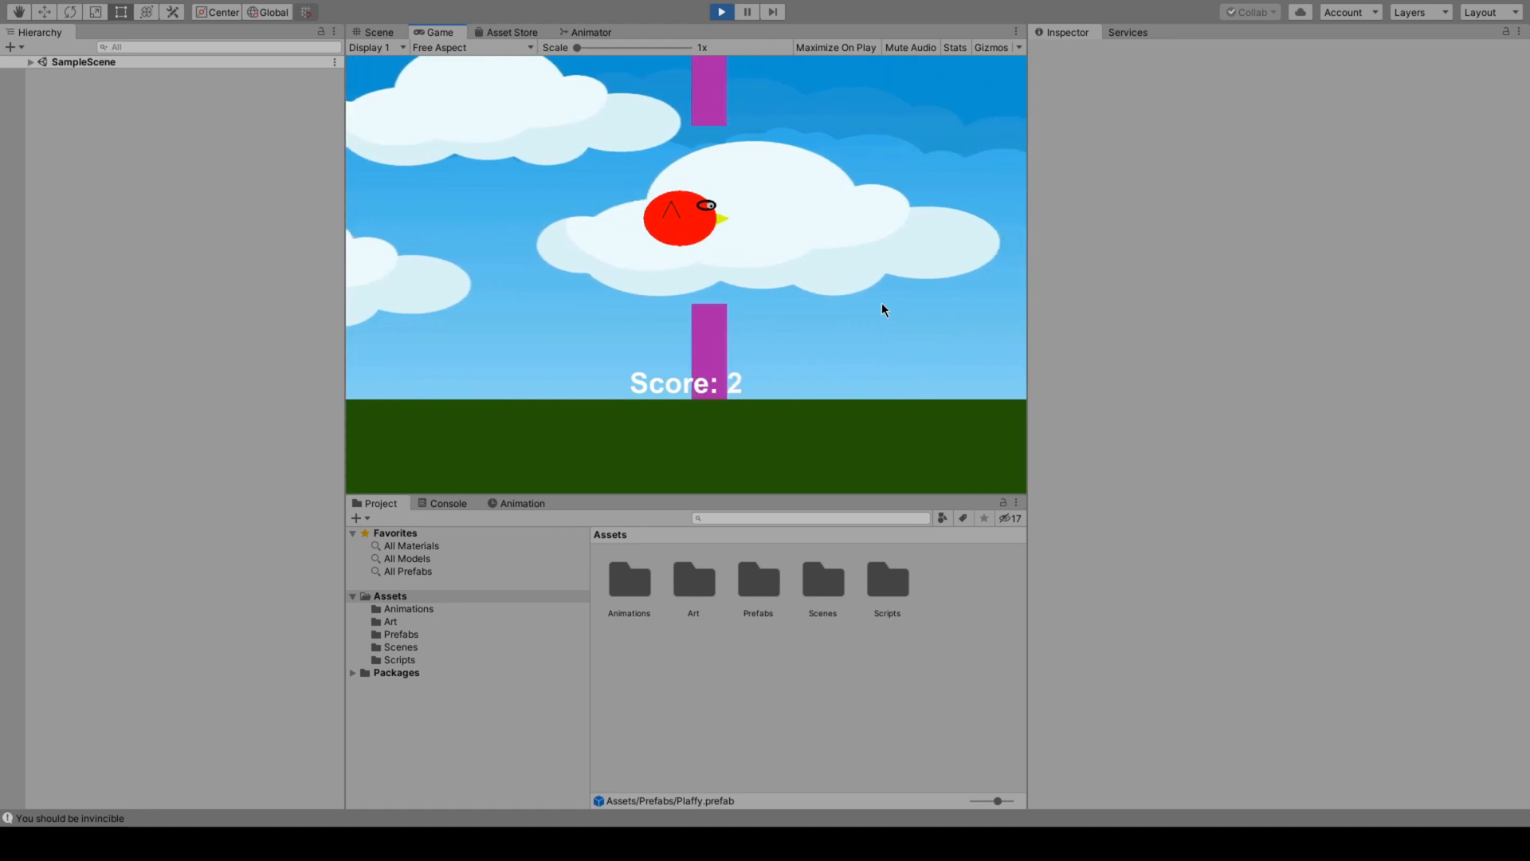
pyautogui.click(882, 310)
pyautogui.click(881, 303)
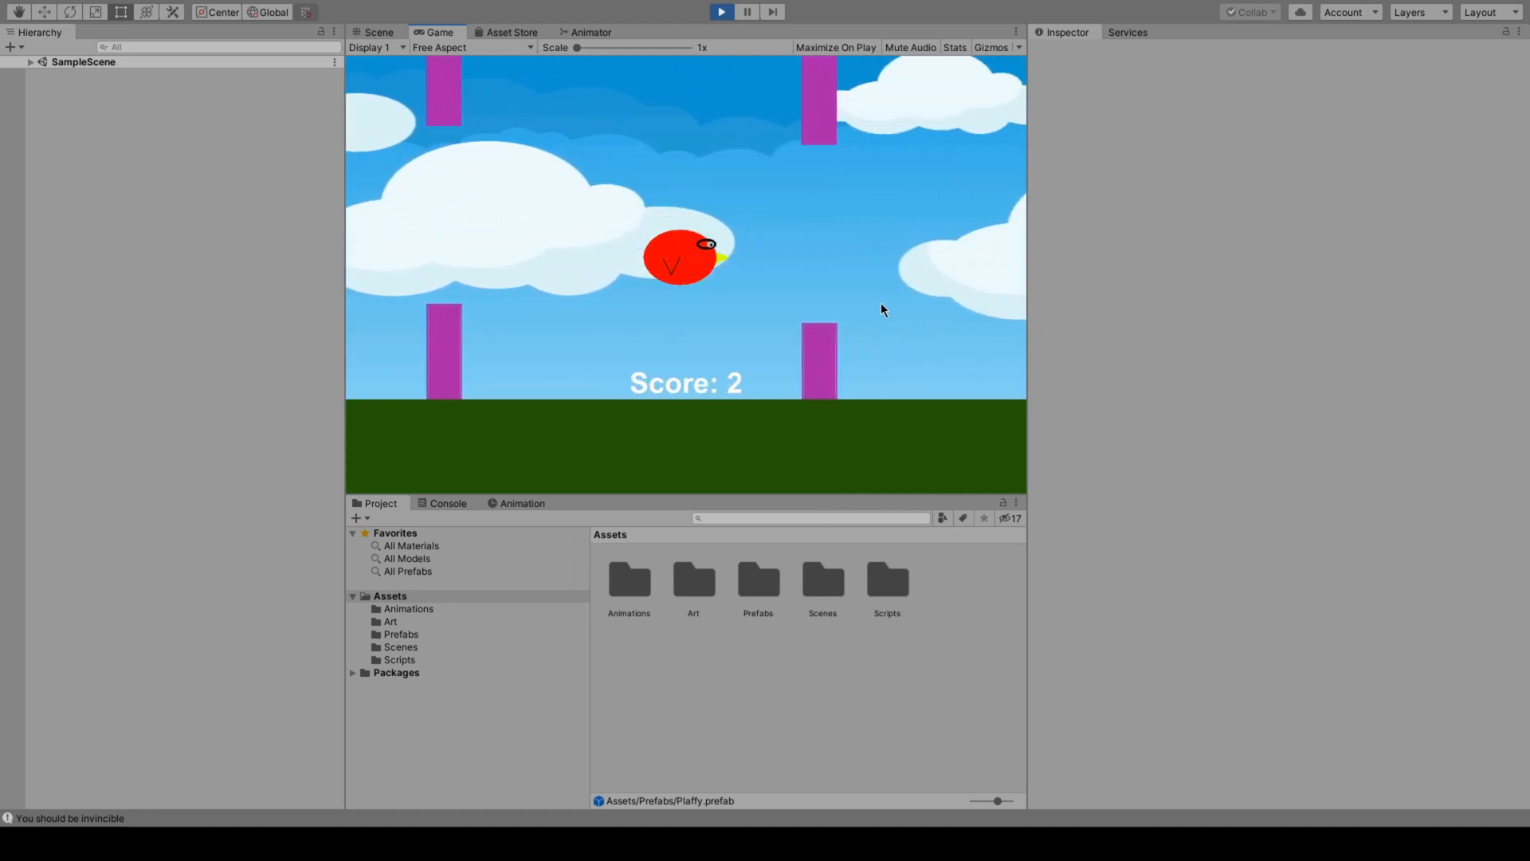
pyautogui.click(882, 303)
pyautogui.click(881, 304)
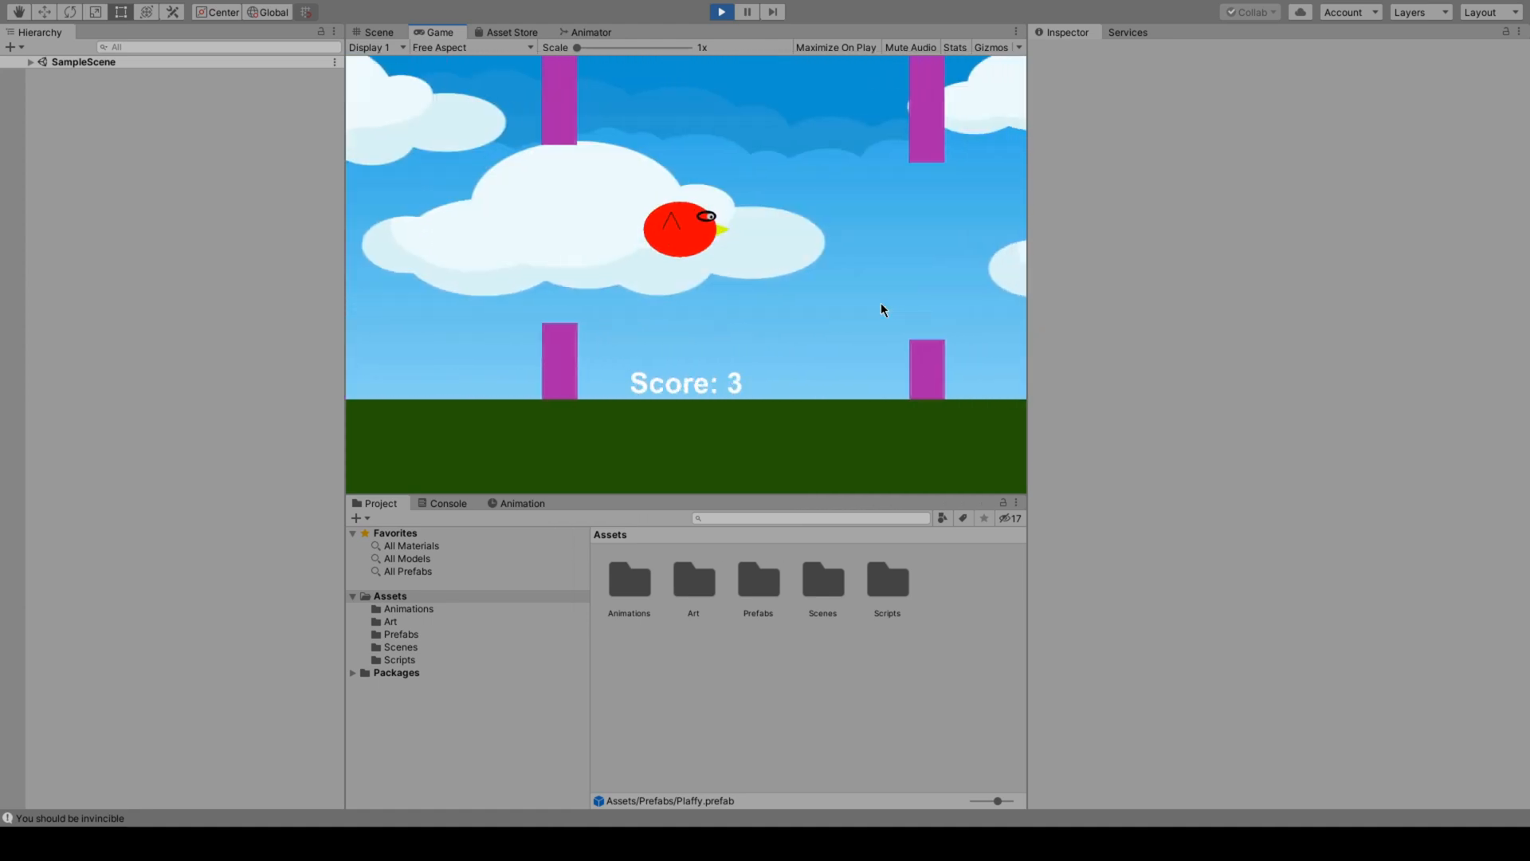
pyautogui.click(882, 304)
pyautogui.click(882, 304)
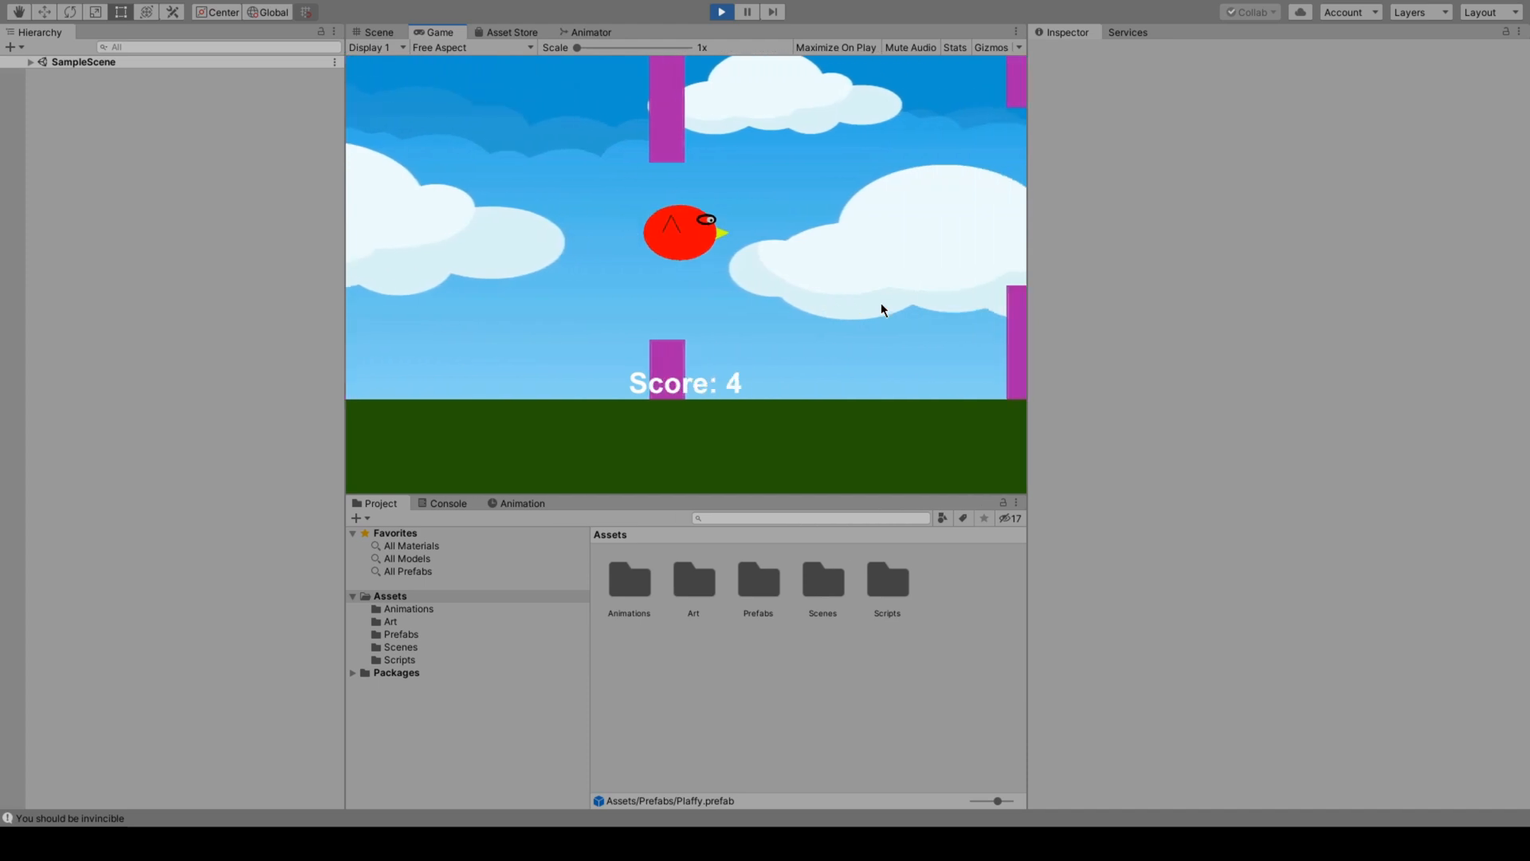
pyautogui.click(881, 304)
pyautogui.click(881, 303)
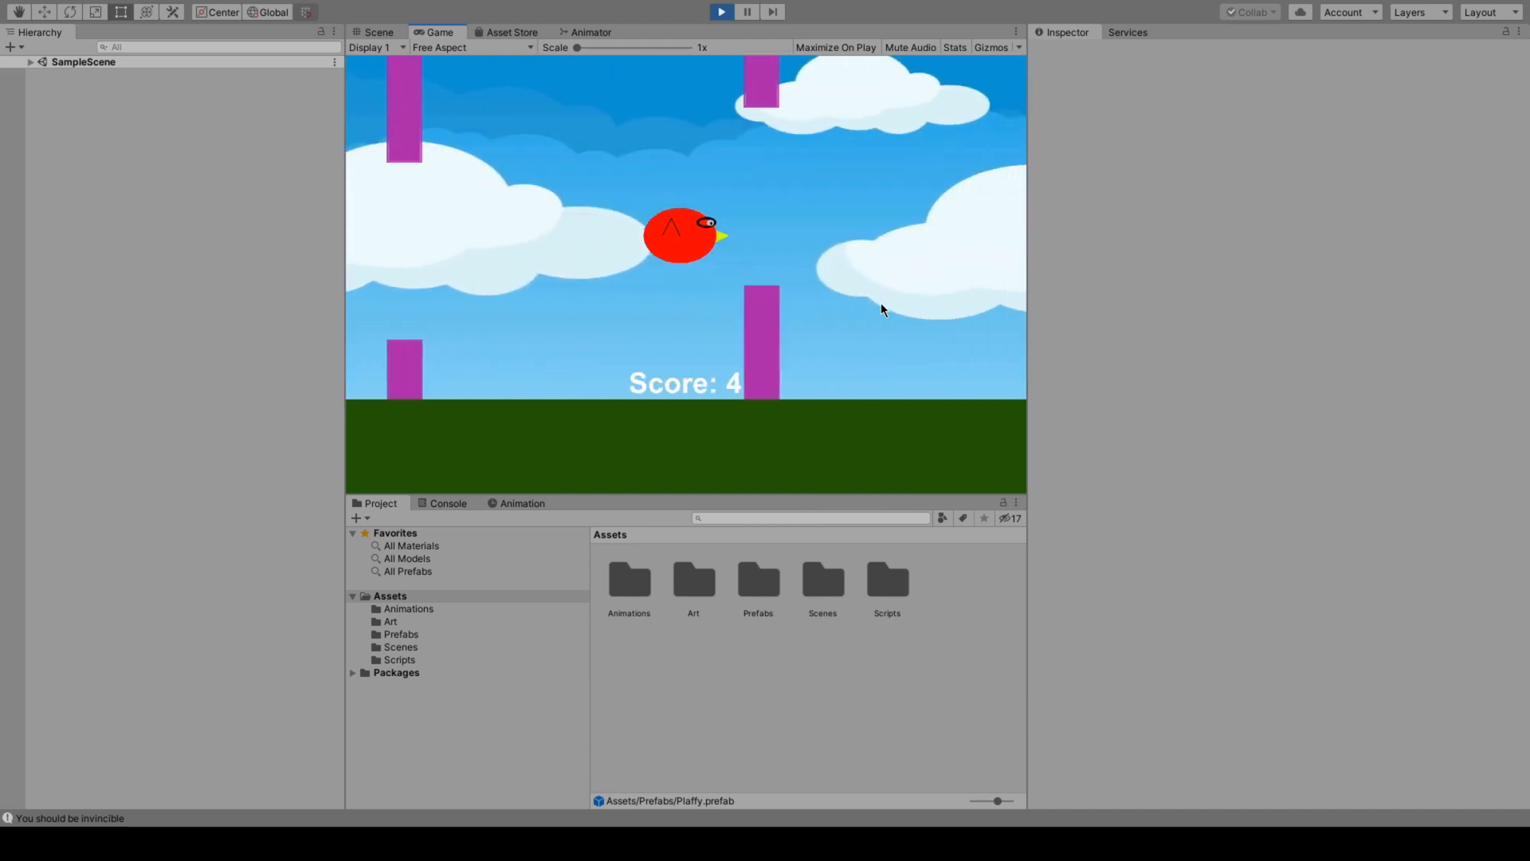
pyautogui.click(881, 304)
pyautogui.click(882, 304)
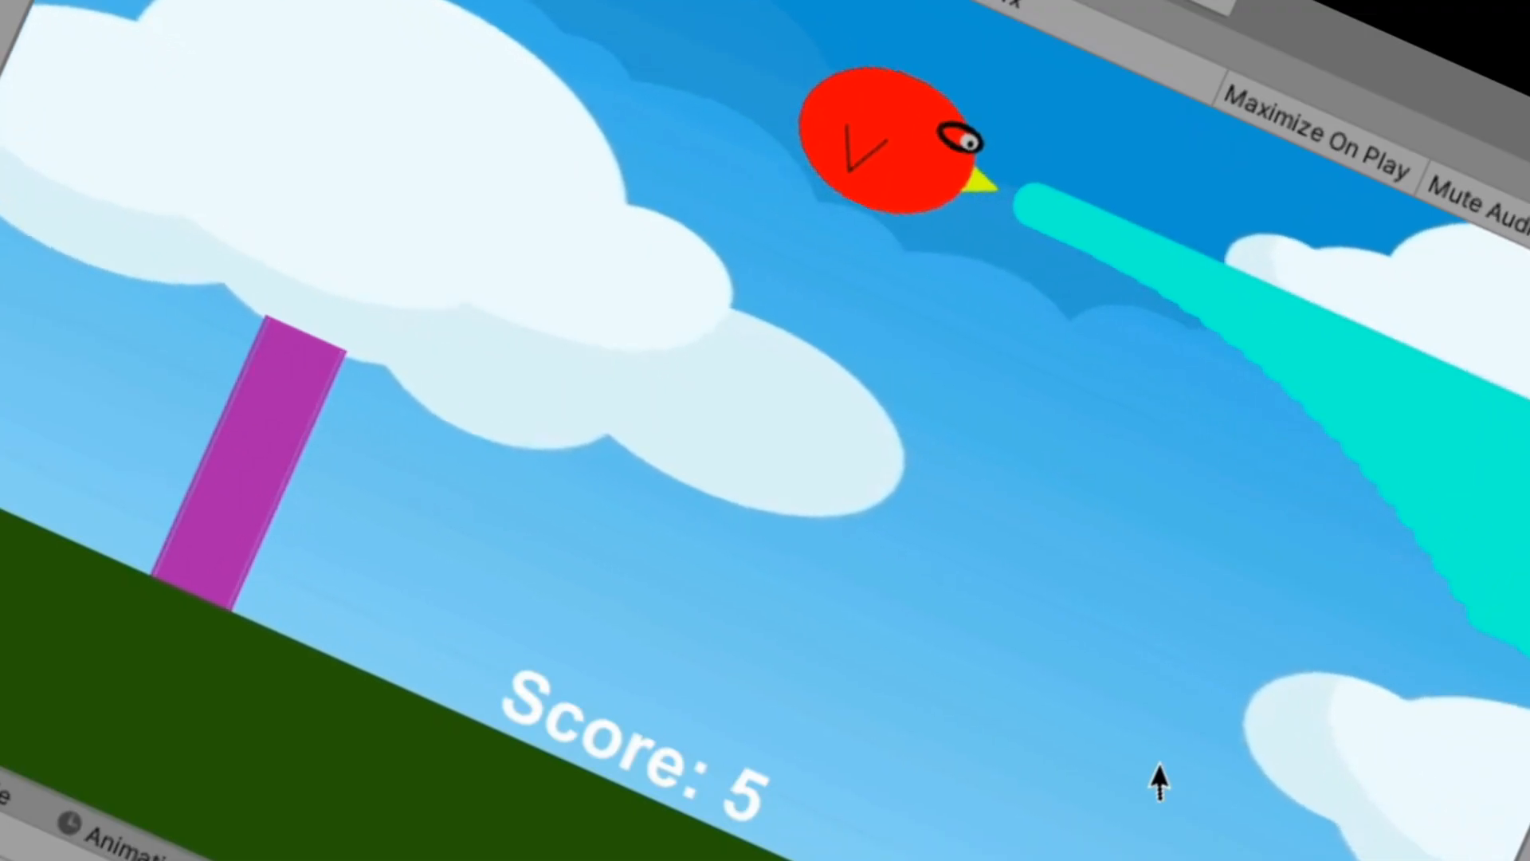
pyautogui.click(882, 304)
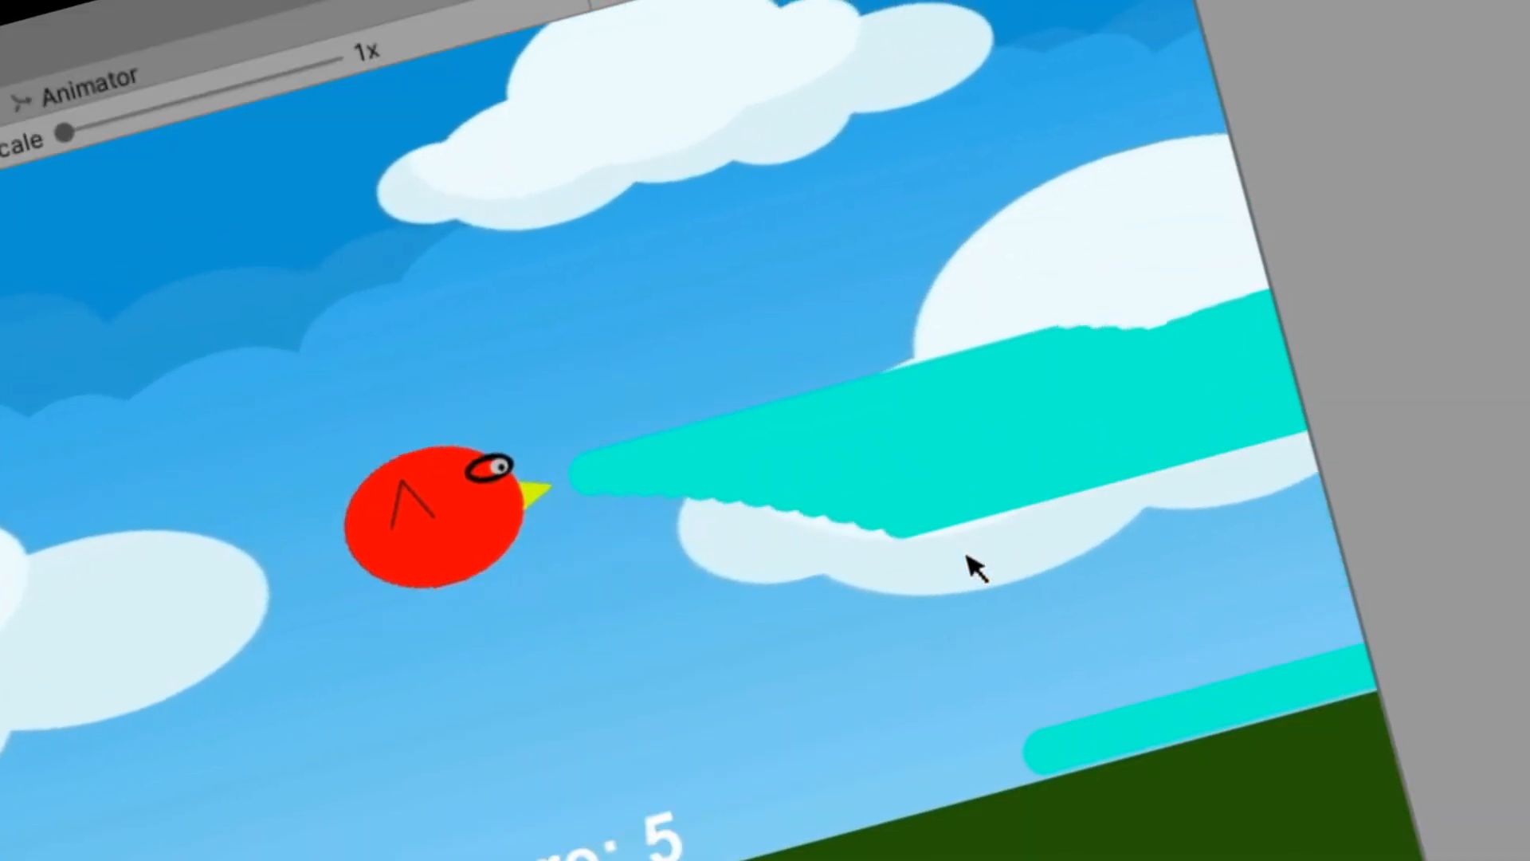
pyautogui.click(976, 567)
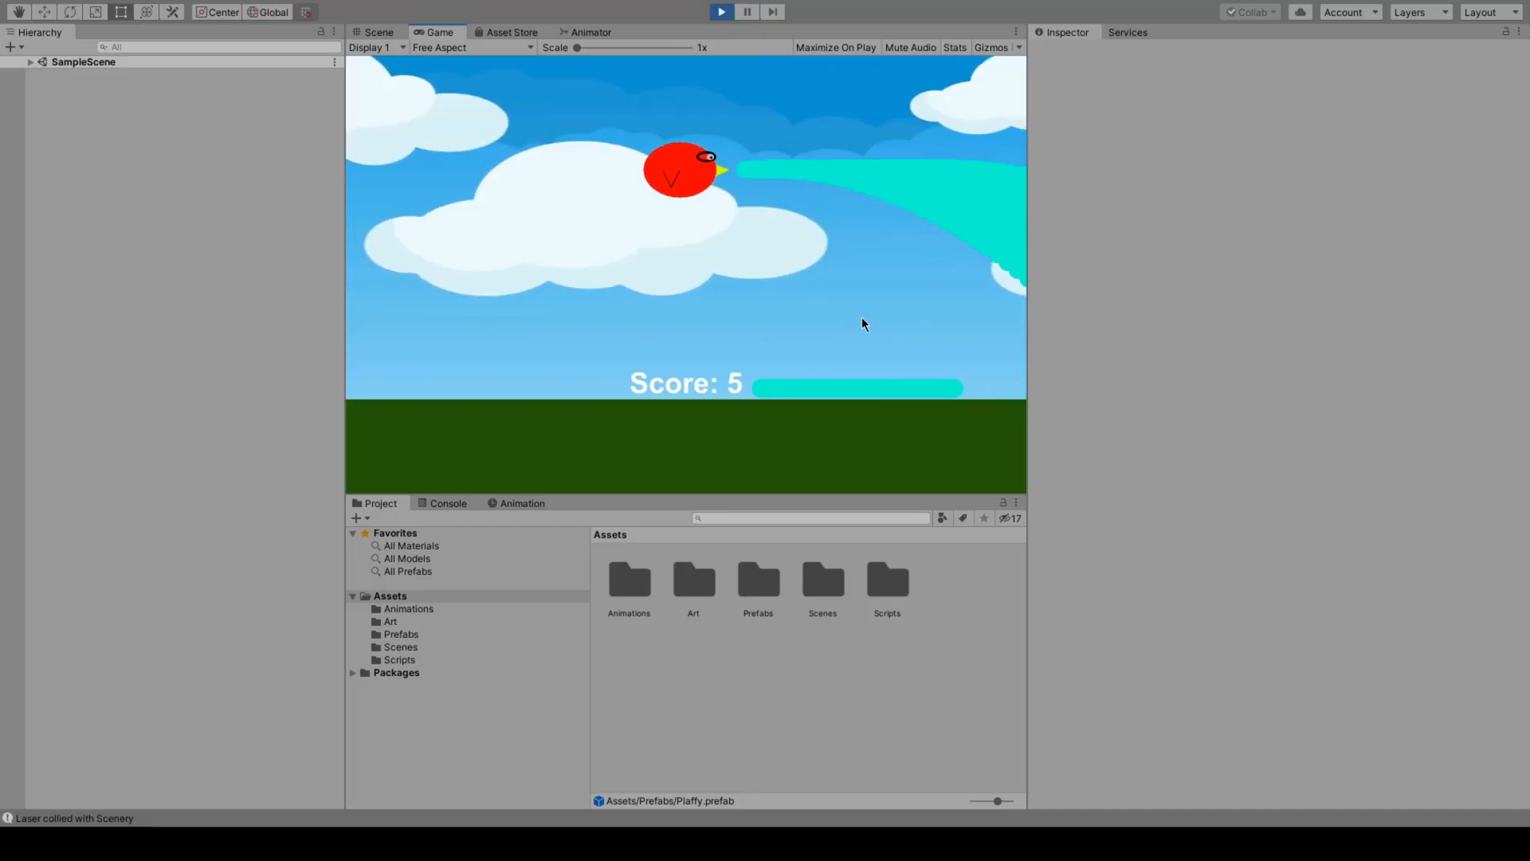
pyautogui.click(833, 331)
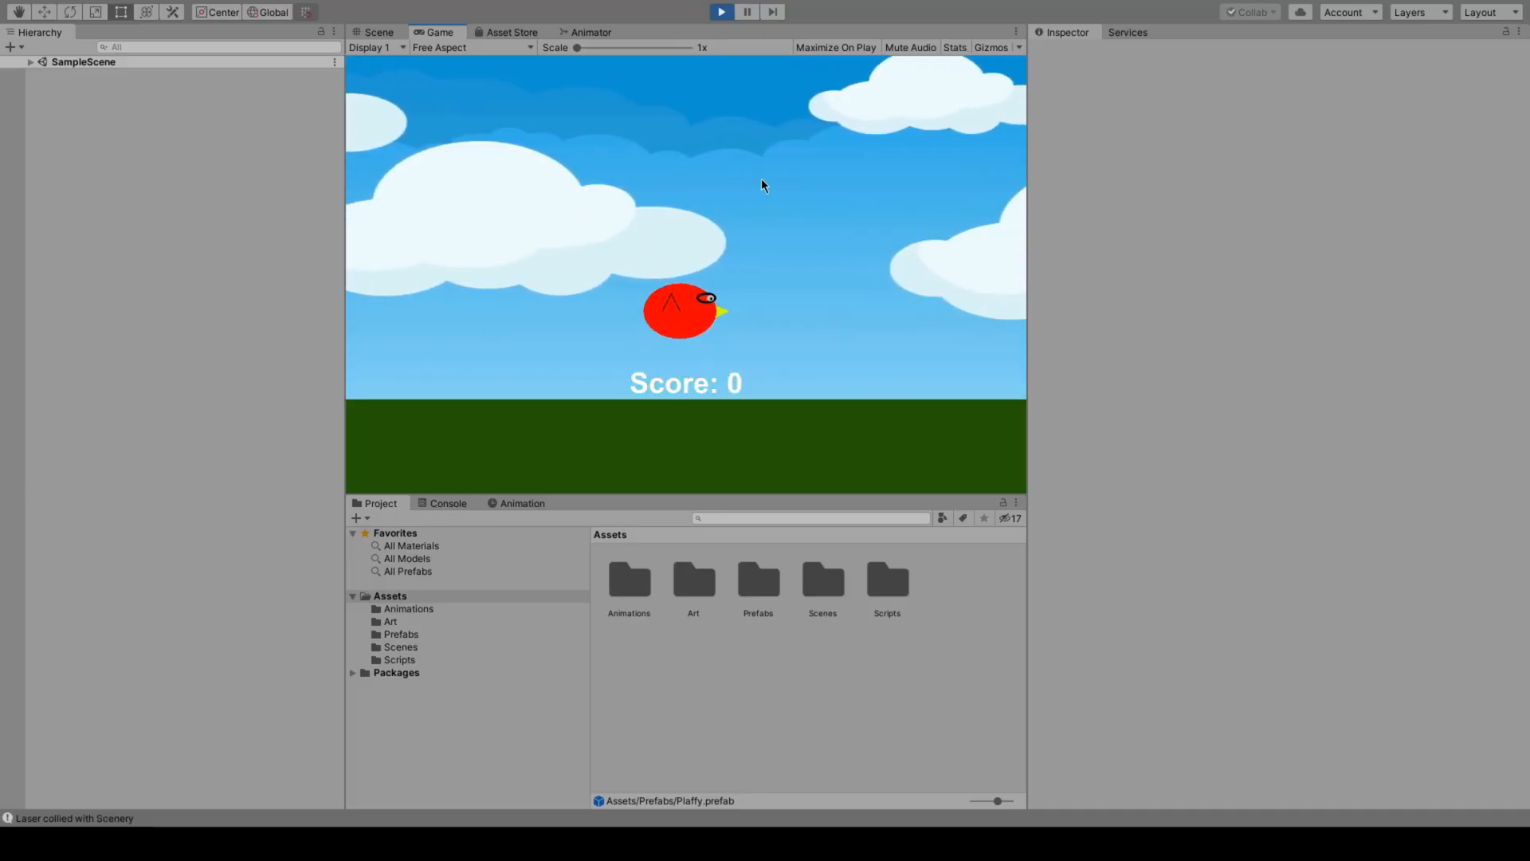
pyautogui.click(721, 12)
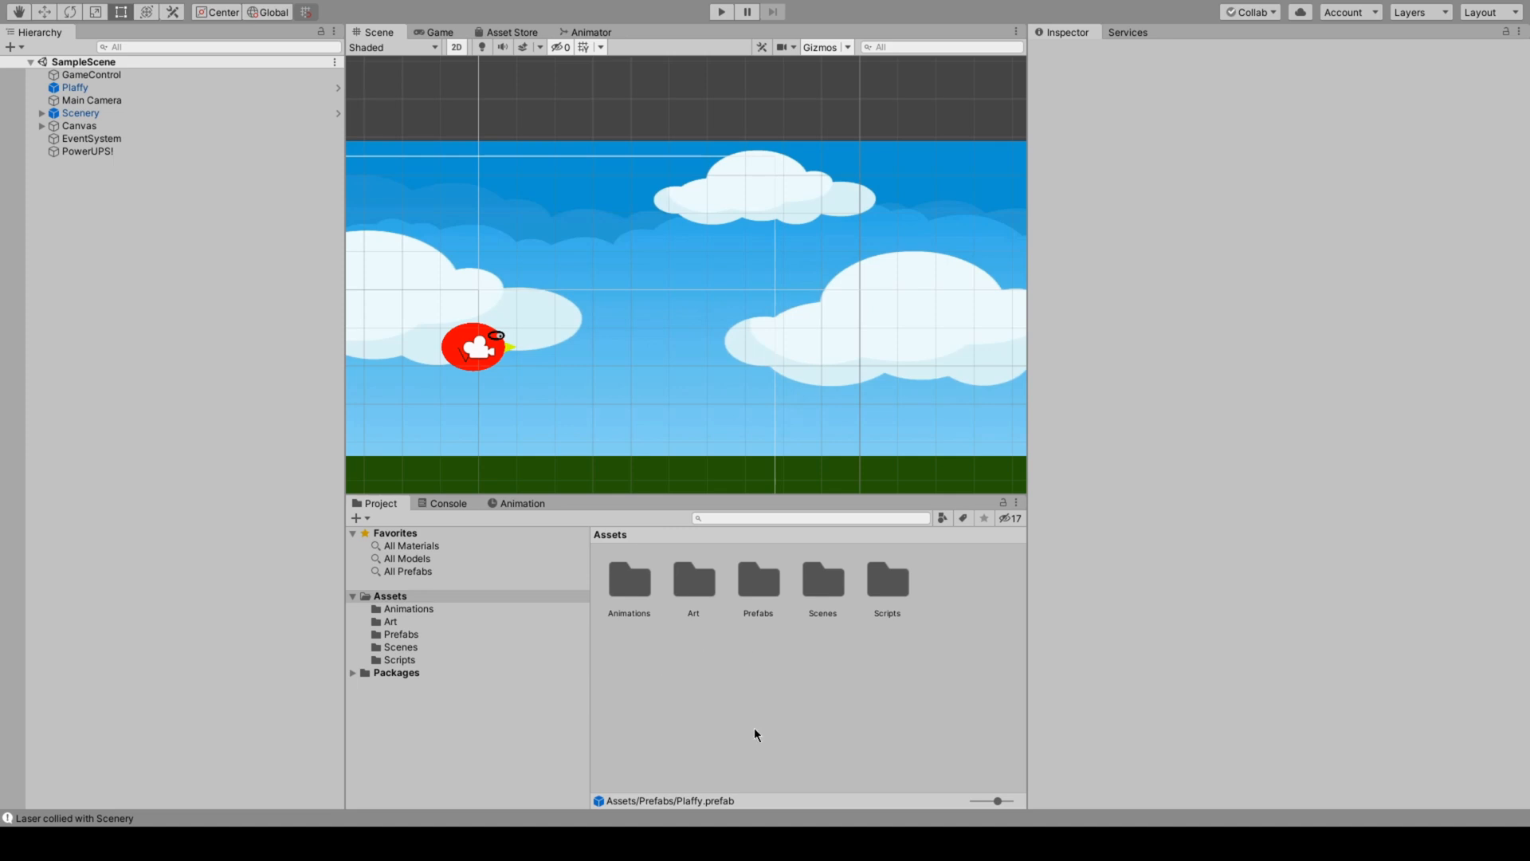
# Select the Plaffy prefab in the Prefabs folder and examine the bird's sprite and wing up close in the scene
pyautogui.doubleClick(768, 585)
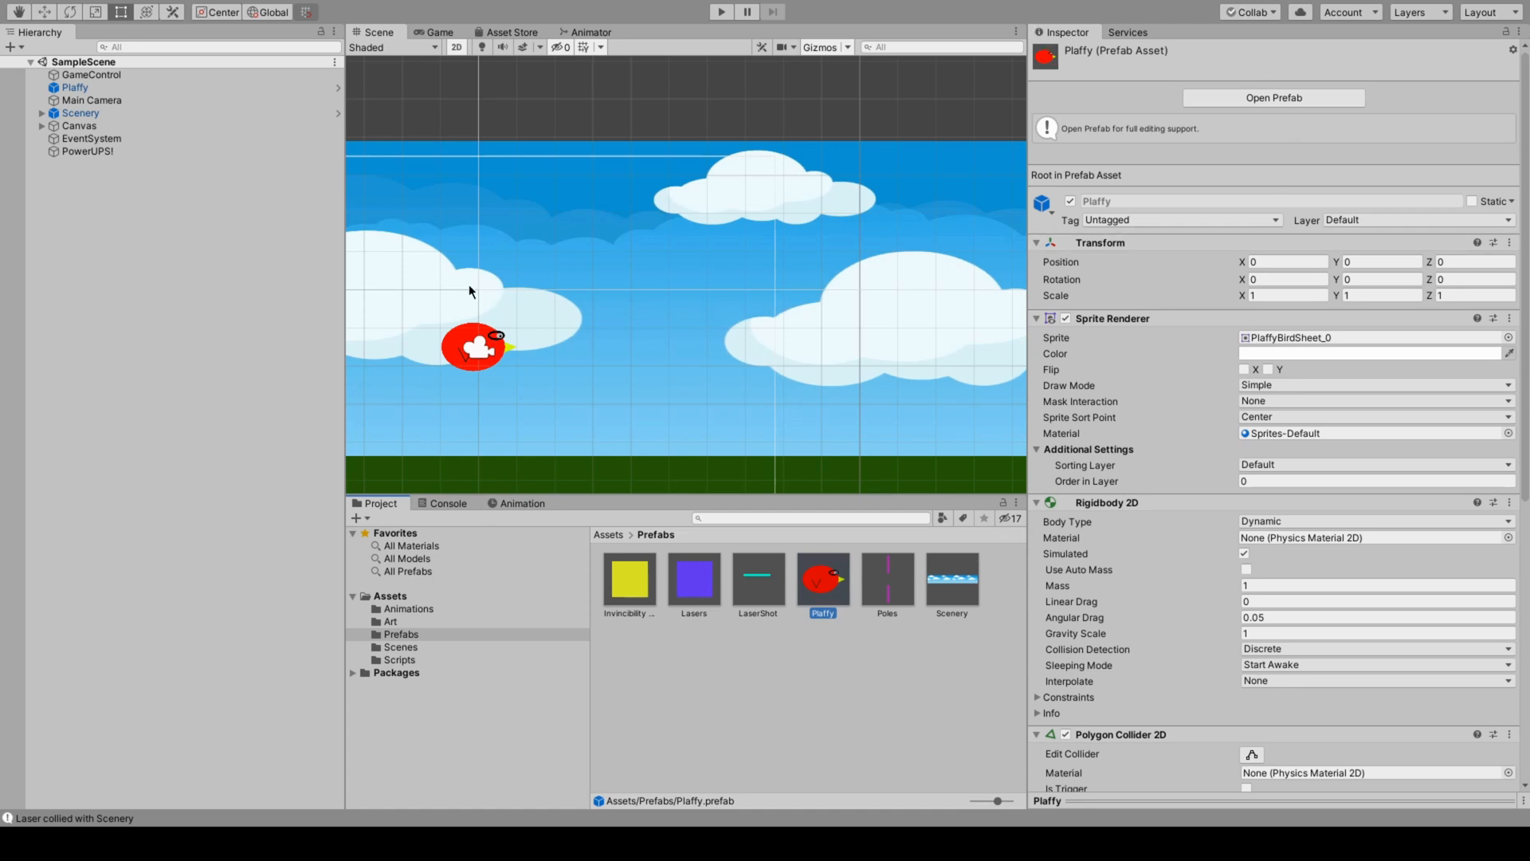
pyautogui.scroll(10, 494, 365)
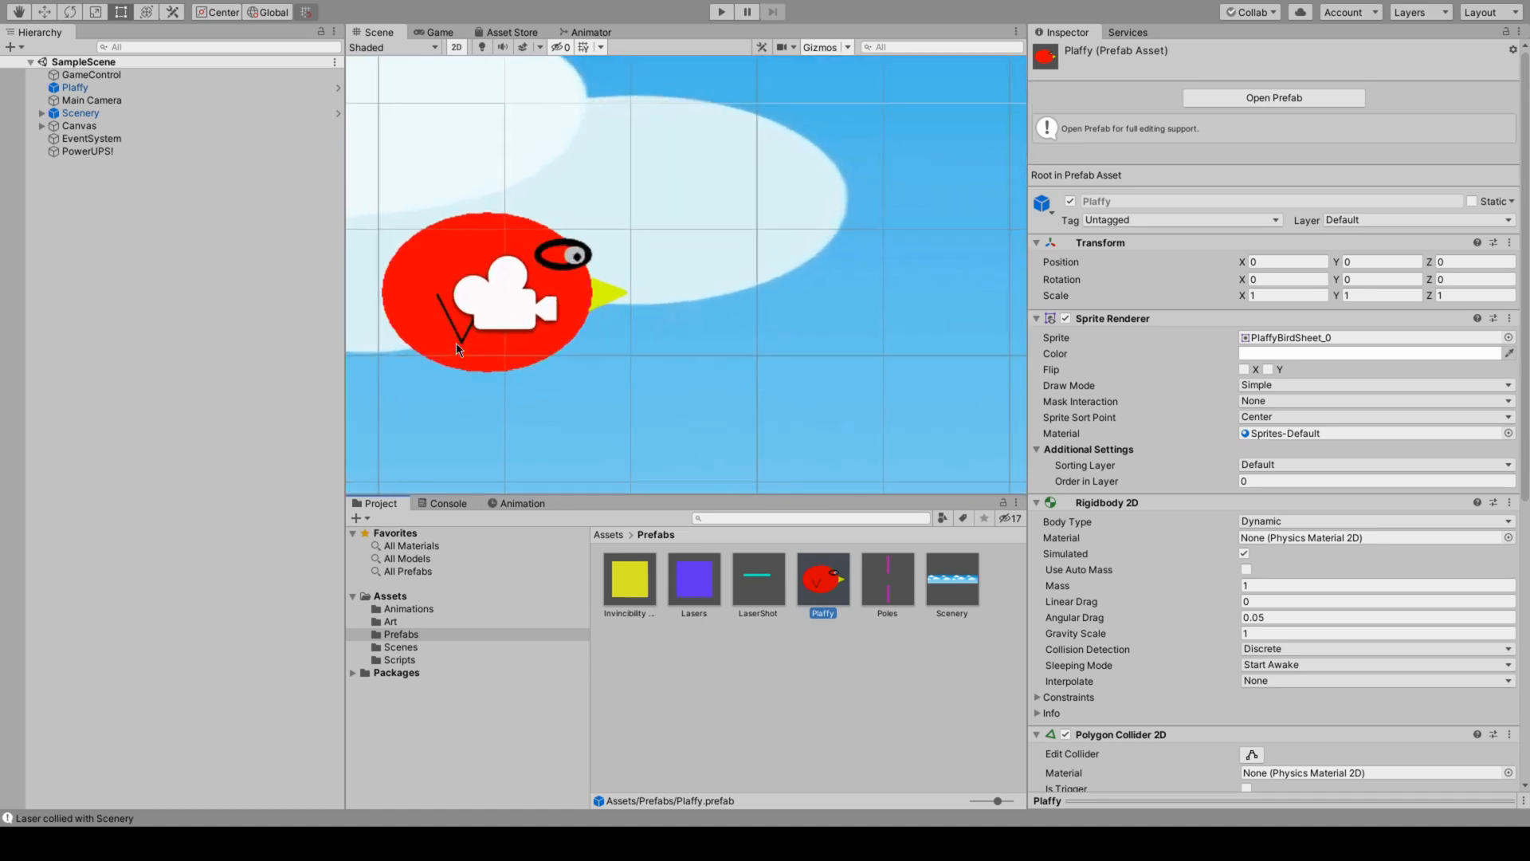
pyautogui.scroll(-2, 489, 313)
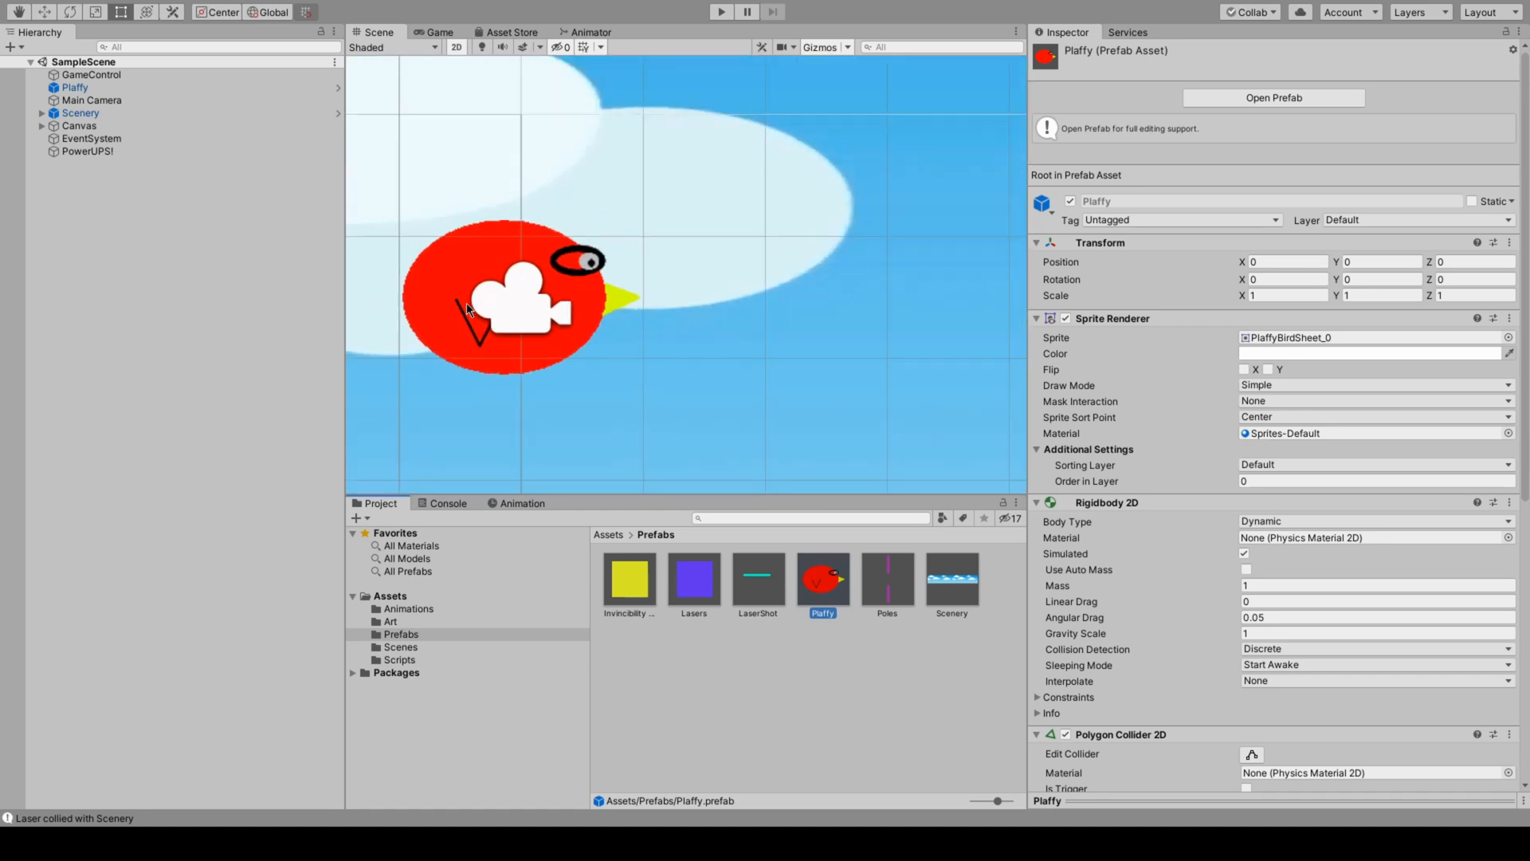
pyautogui.scroll(1, 467, 311)
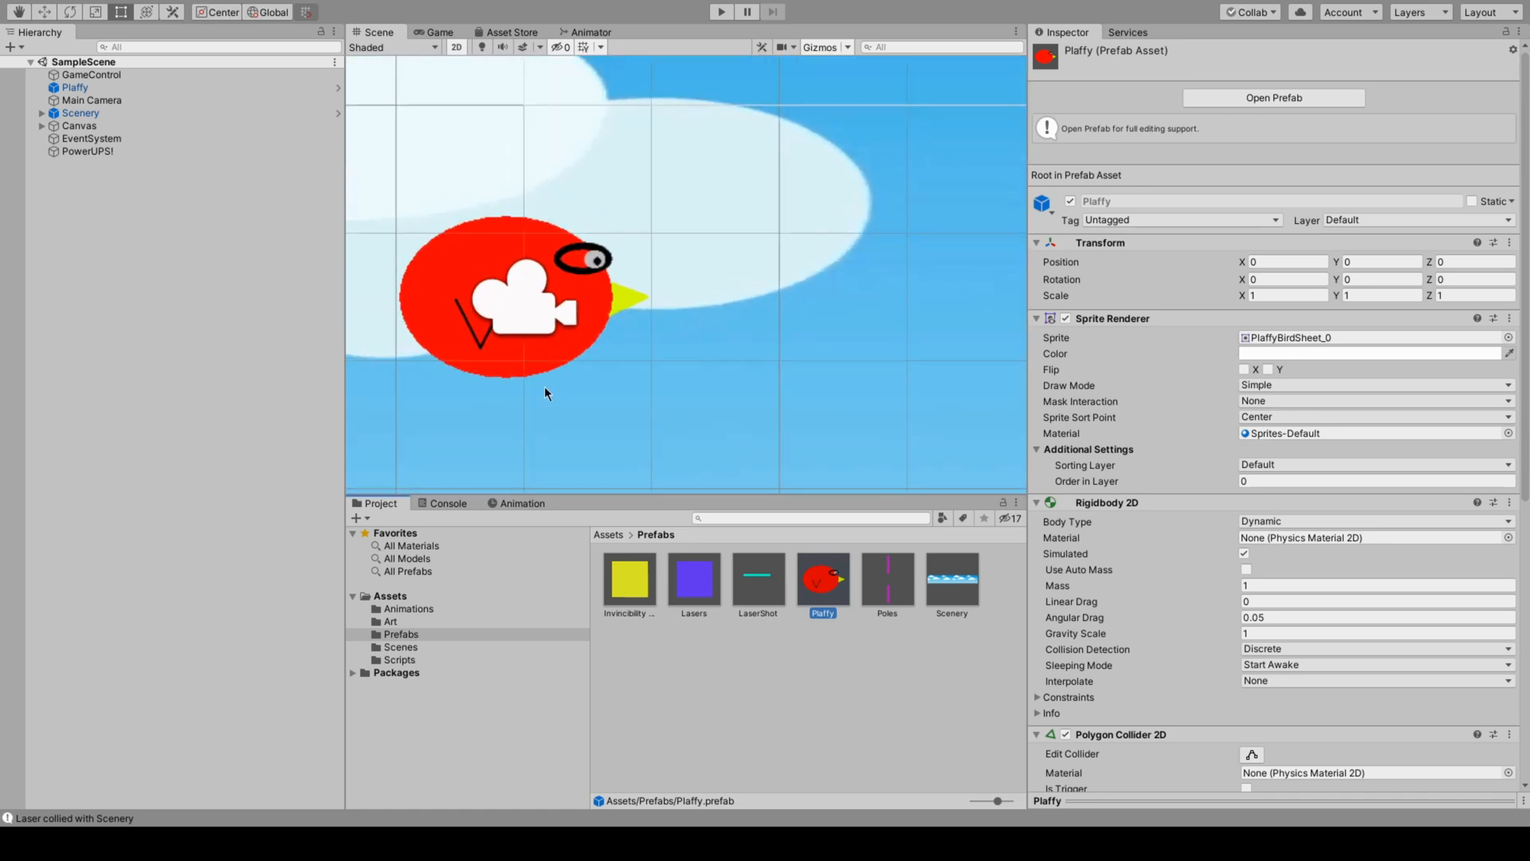
pyautogui.scroll(-5, 548, 389)
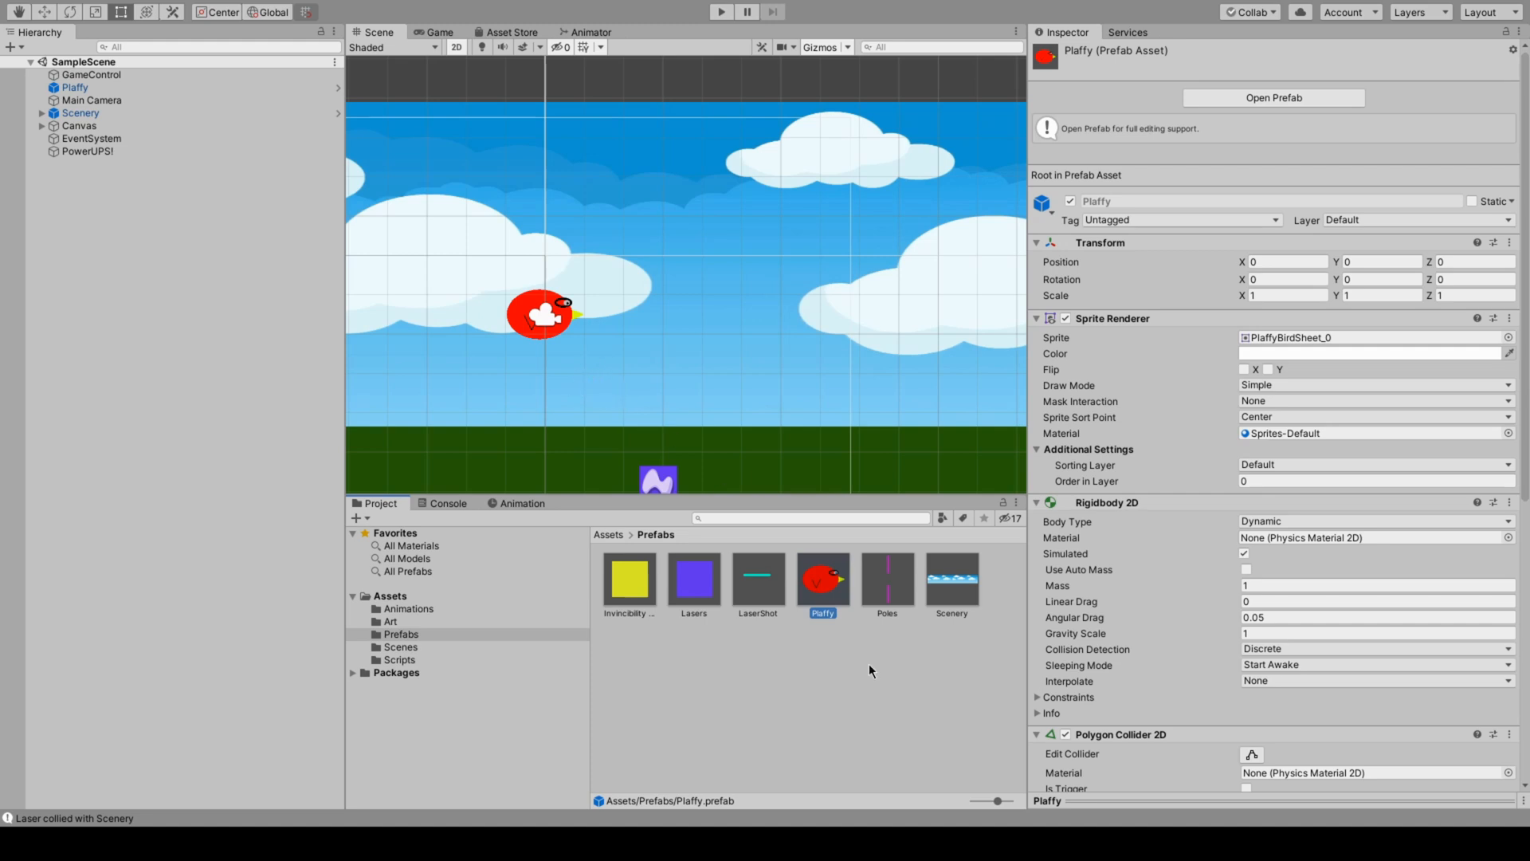
pyautogui.scroll(1, 529, 329)
pyautogui.scroll(5, 528, 328)
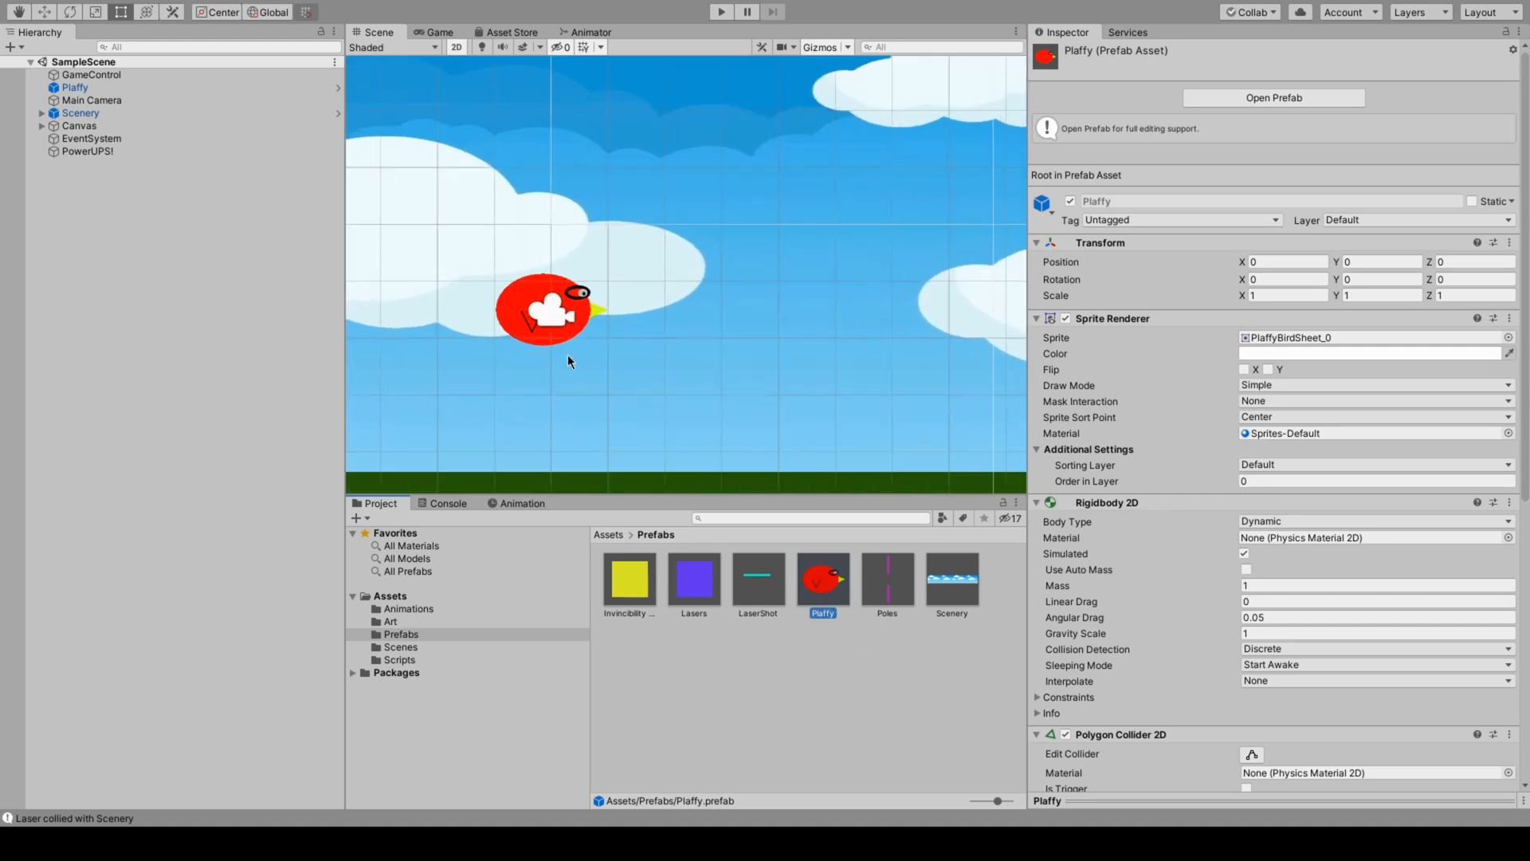
pyautogui.scroll(-6, 510, 340)
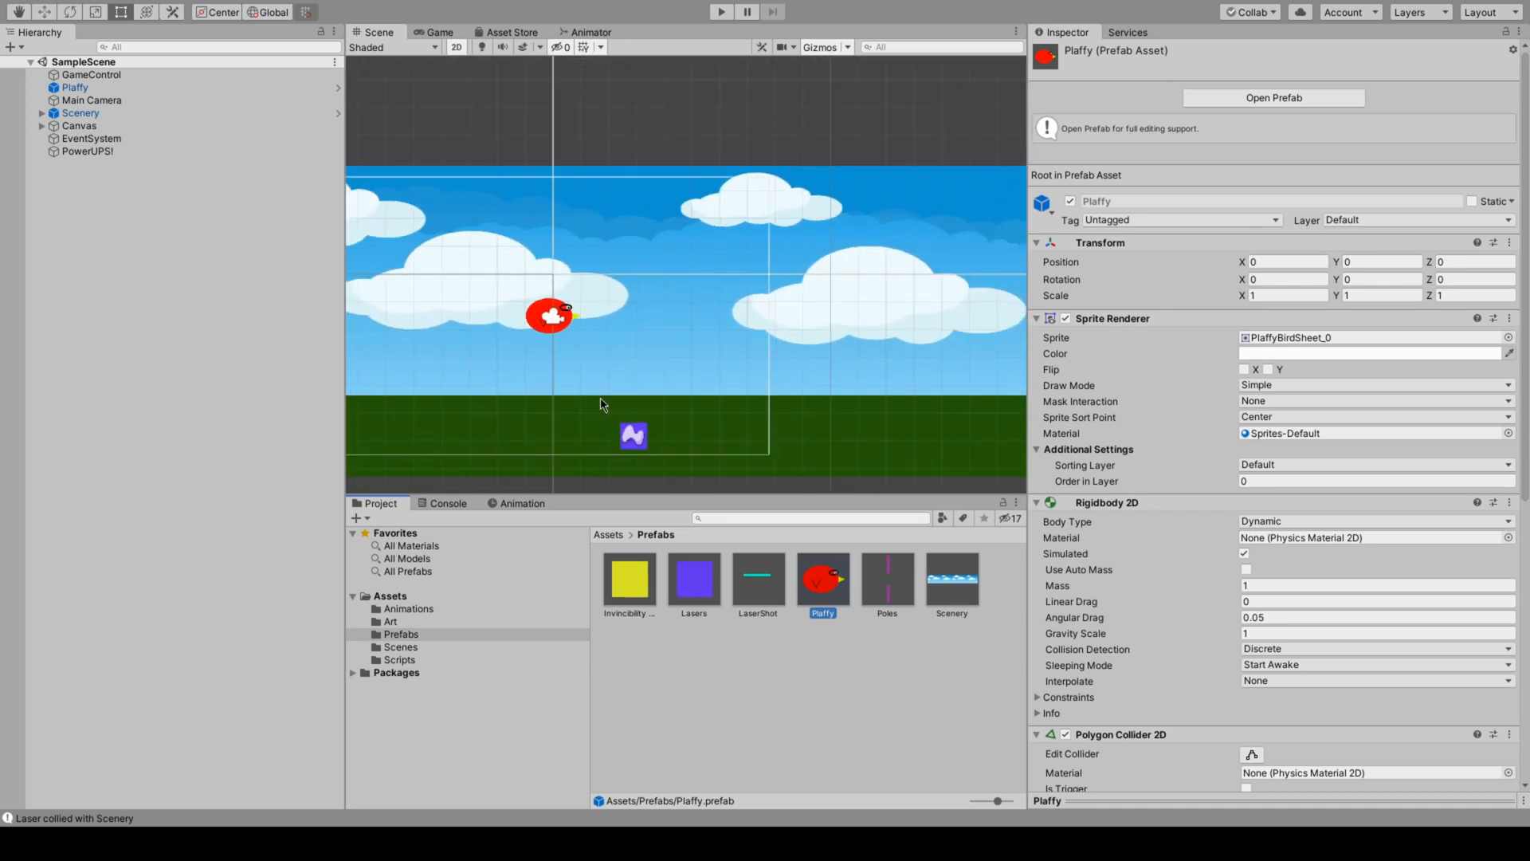
# Examine the bird in the scene, run the game letting the bird drop to the ground, and stop the game
pyautogui.scroll(3, 593, 398)
pyautogui.scroll(2, 574, 374)
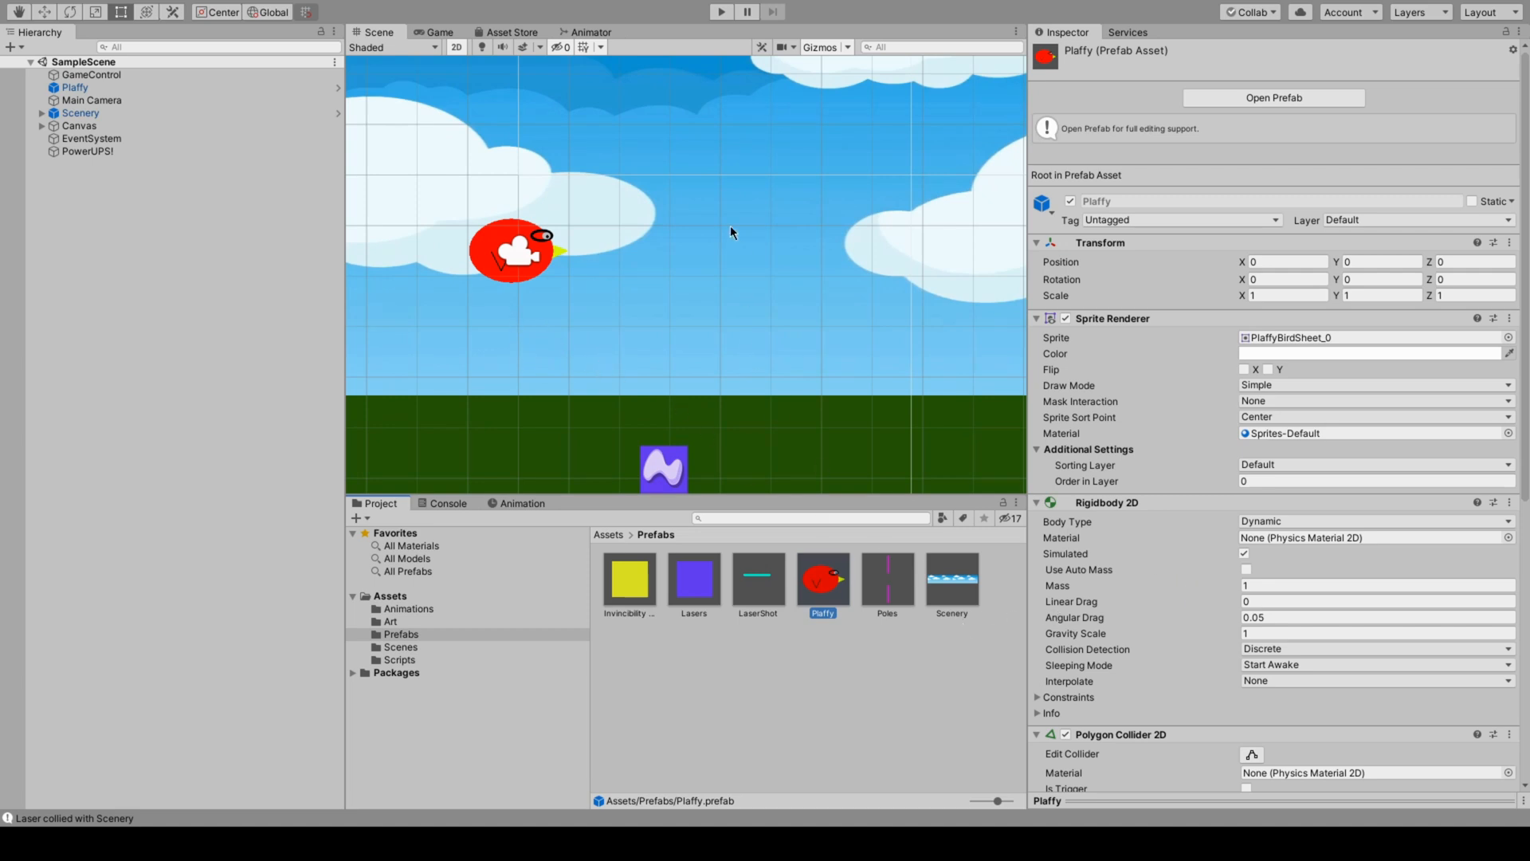
pyautogui.scroll(-3, 738, 247)
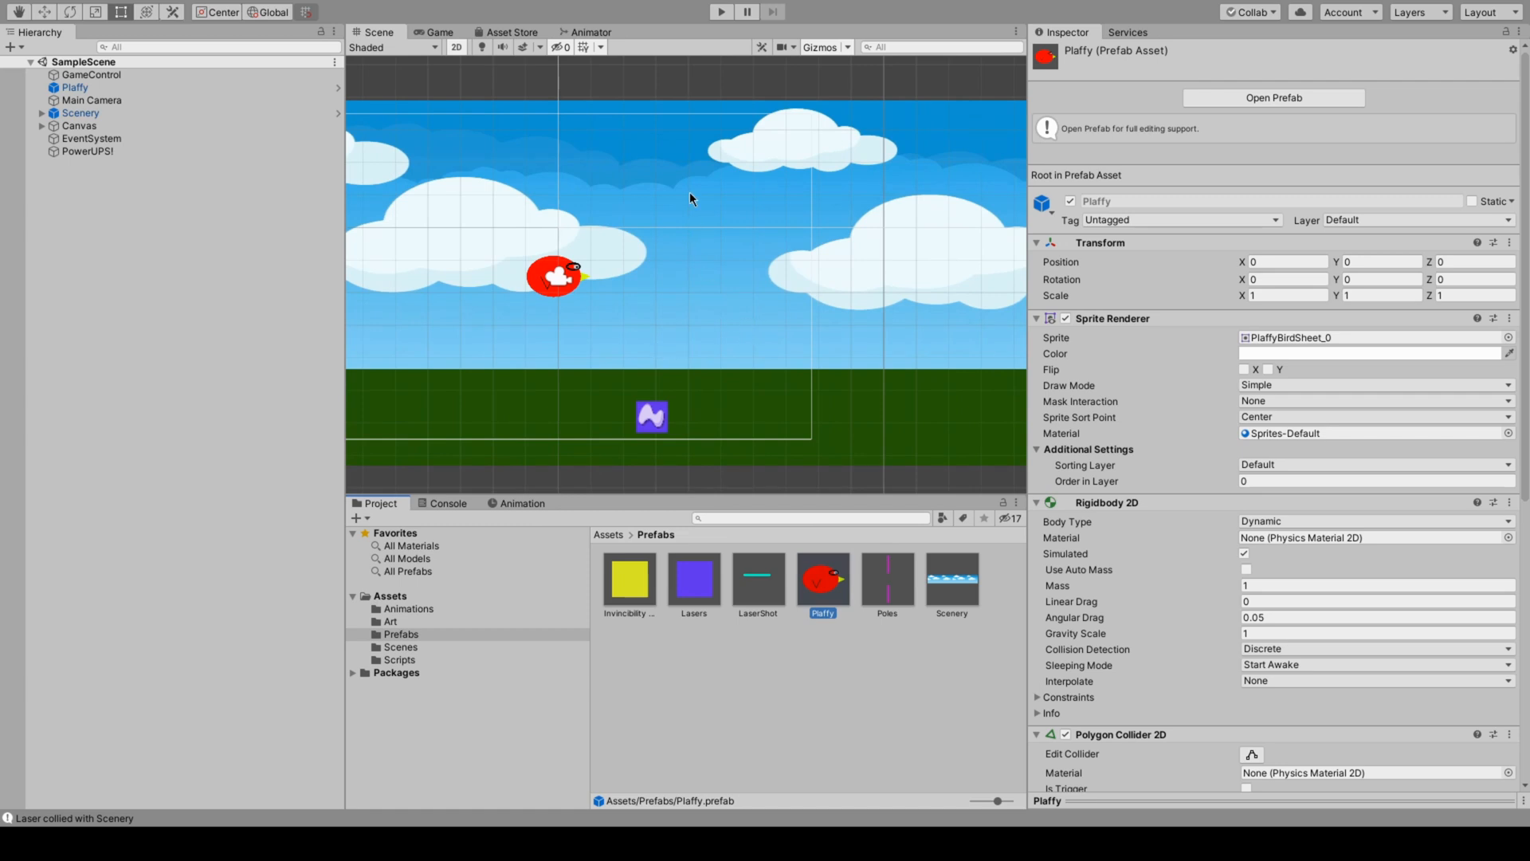
pyautogui.click(722, 12)
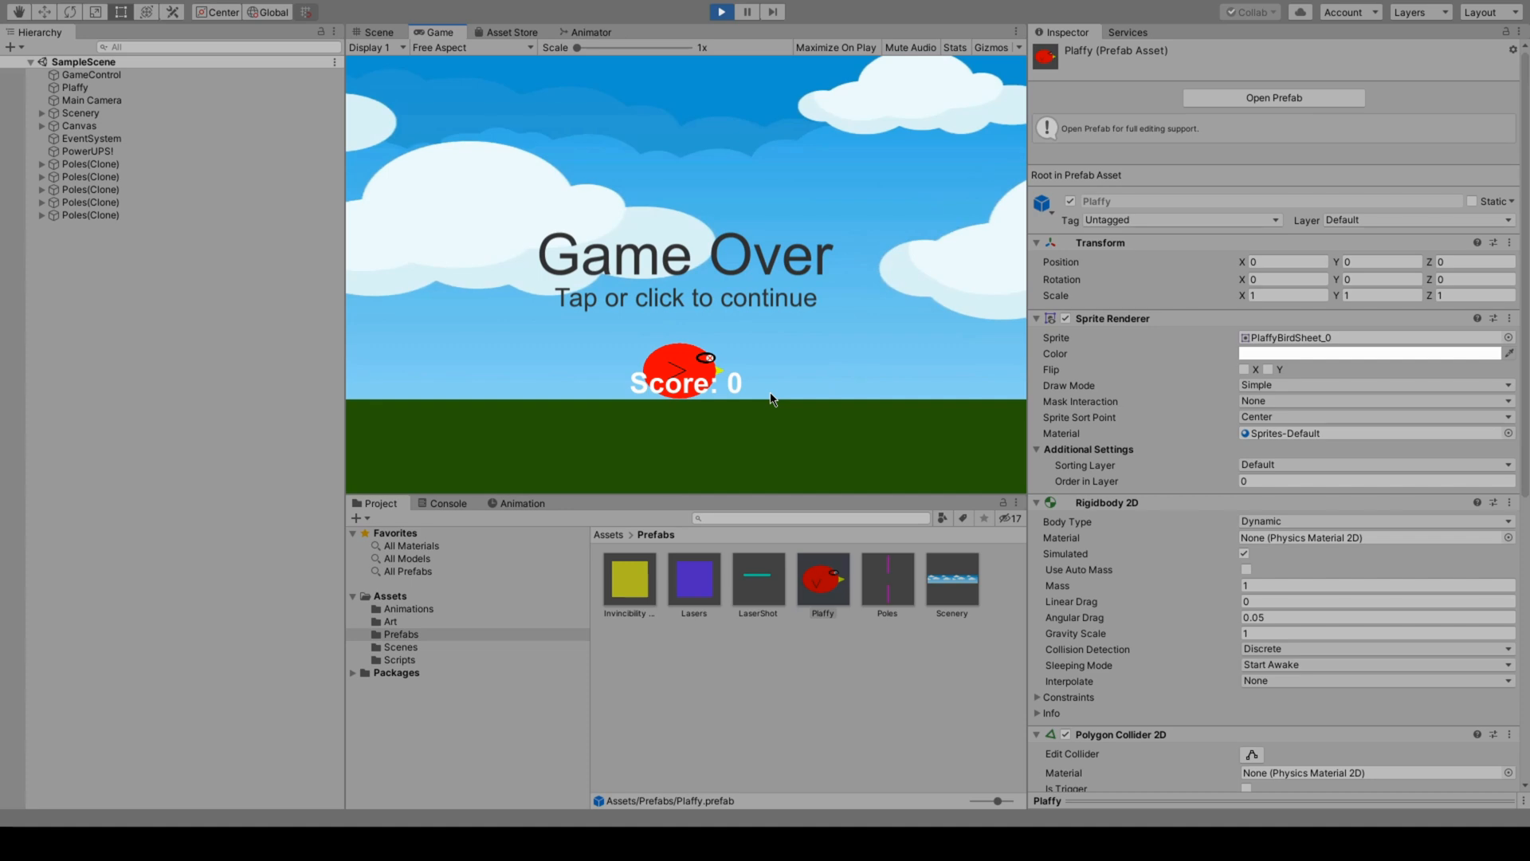
pyautogui.click(721, 12)
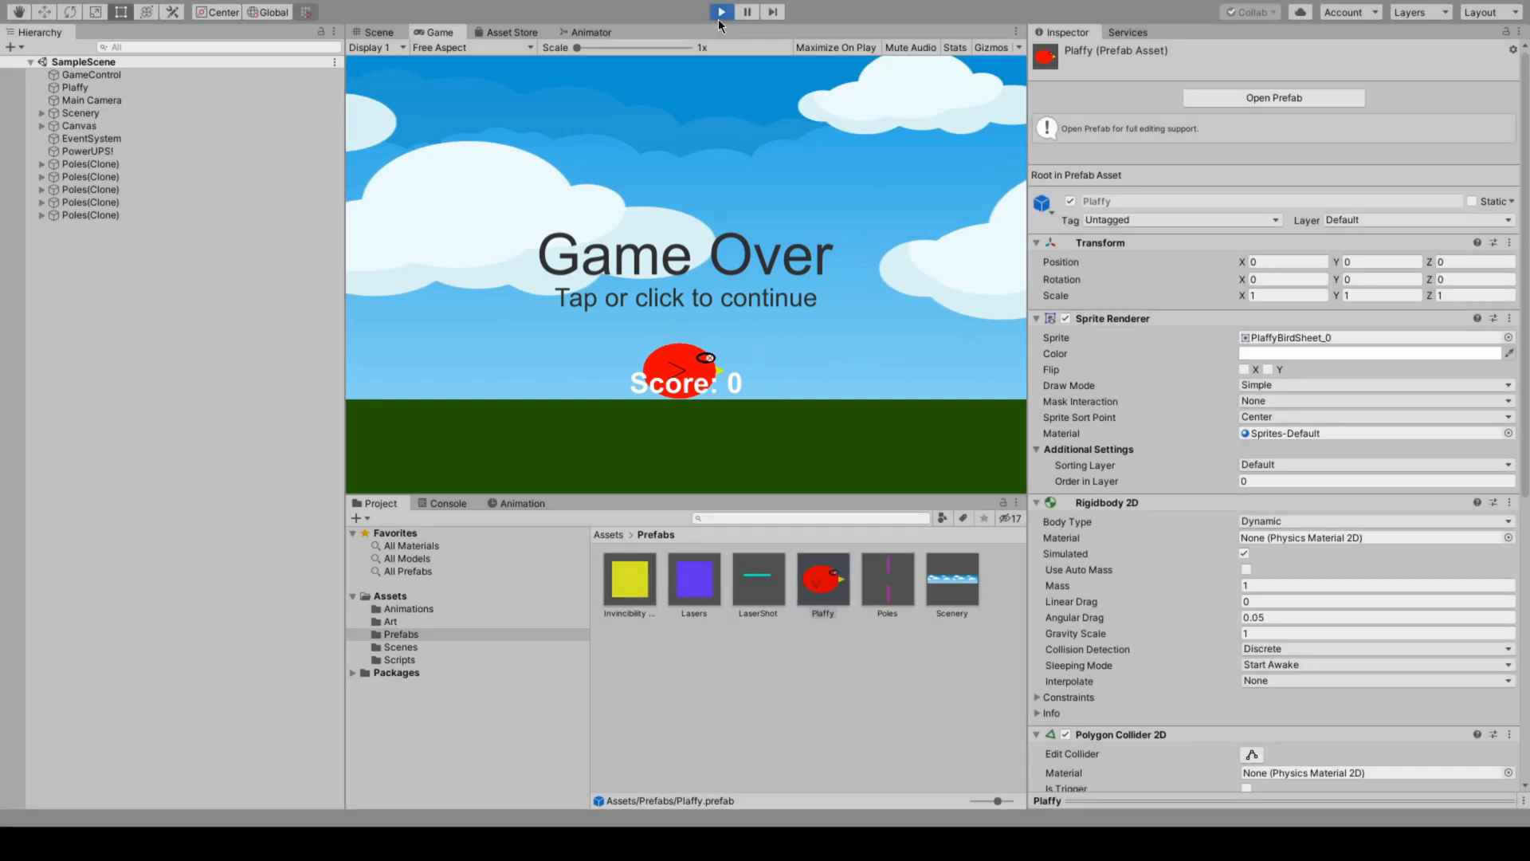
# Open the Poles prefab and examine its upper and lower poles and the root object's trigger collider in the gap
pyautogui.click(885, 586)
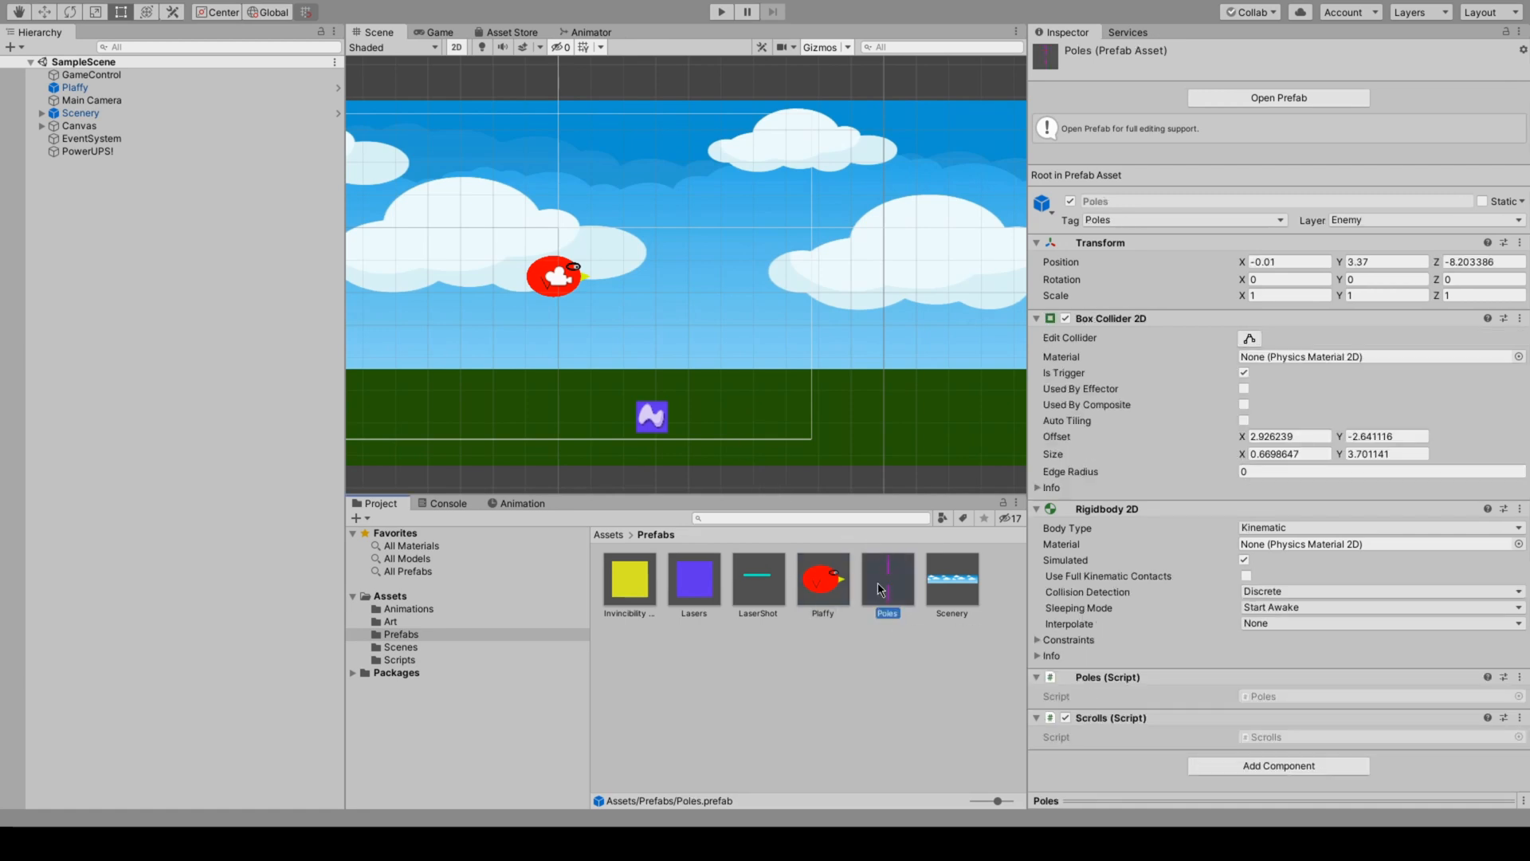
pyautogui.doubleClick(881, 590)
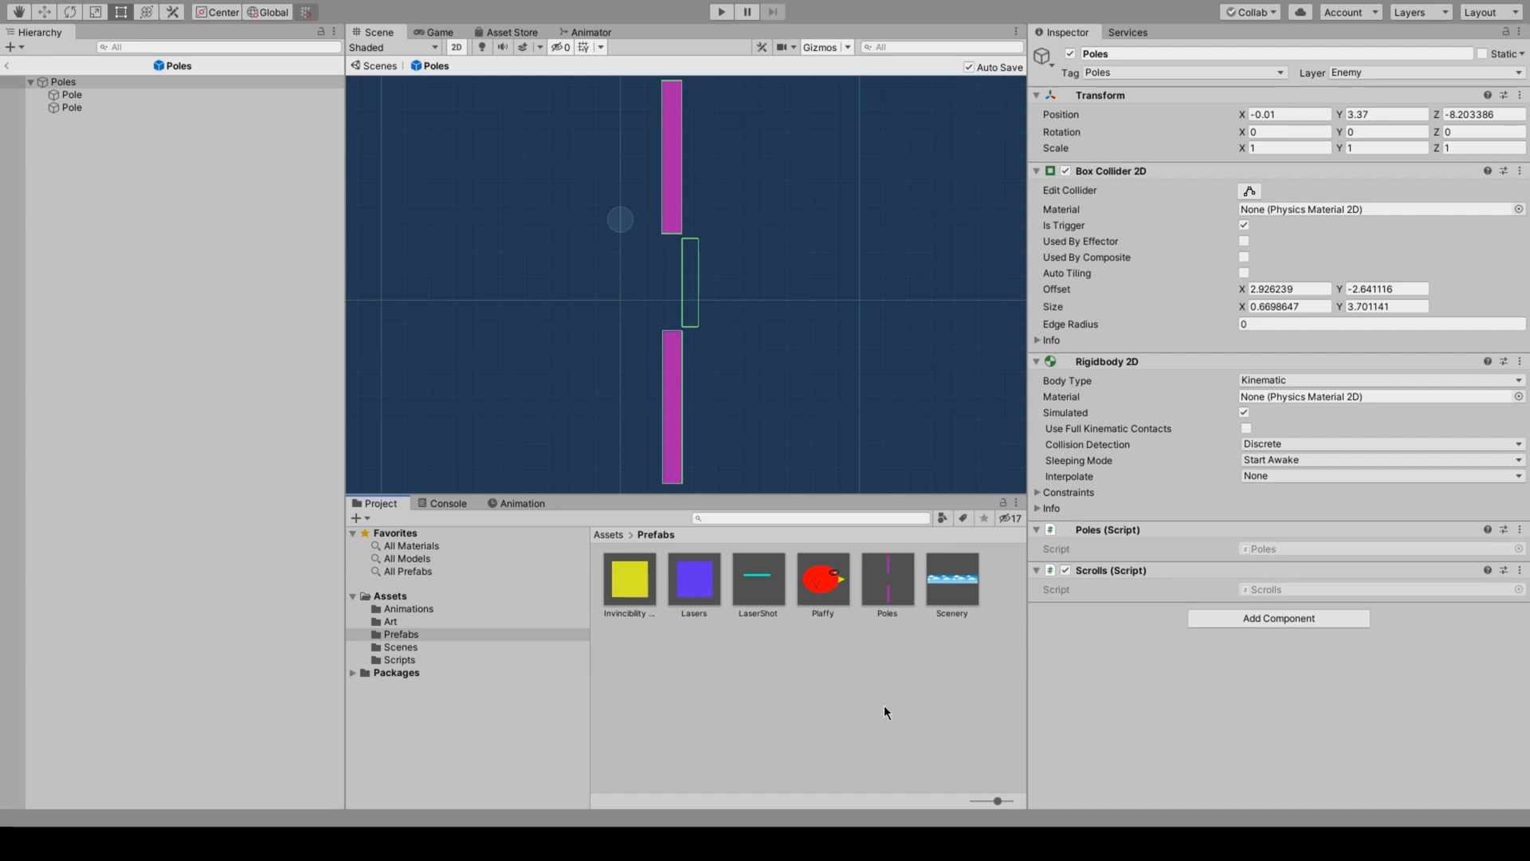
pyautogui.click(682, 277)
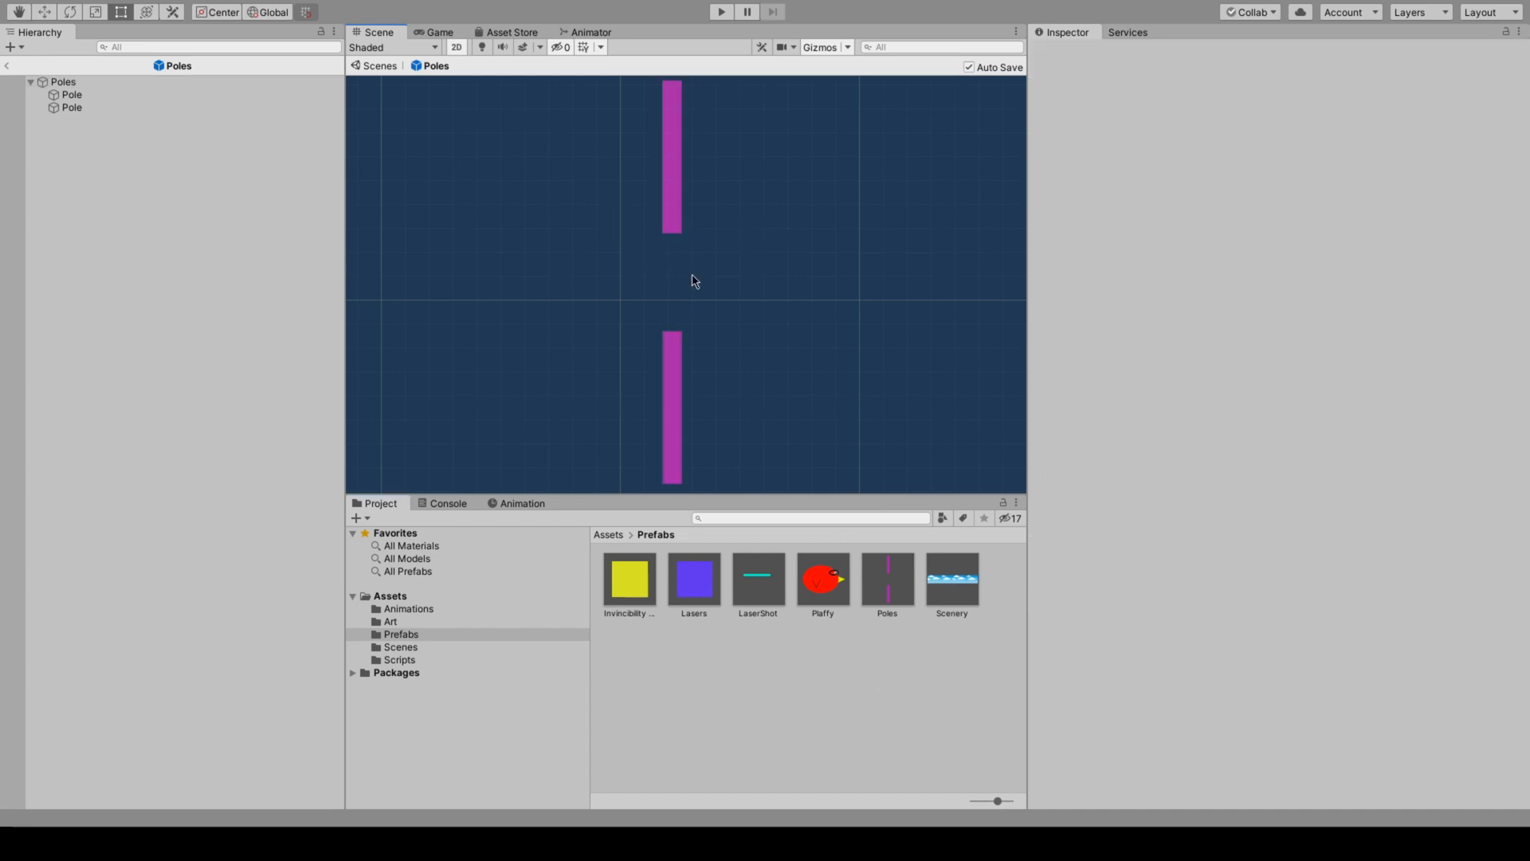
pyautogui.click(676, 413)
pyautogui.click(699, 269)
pyautogui.click(881, 597)
pyautogui.click(673, 213)
pyautogui.click(674, 367)
pyautogui.click(715, 295)
pyautogui.click(97, 82)
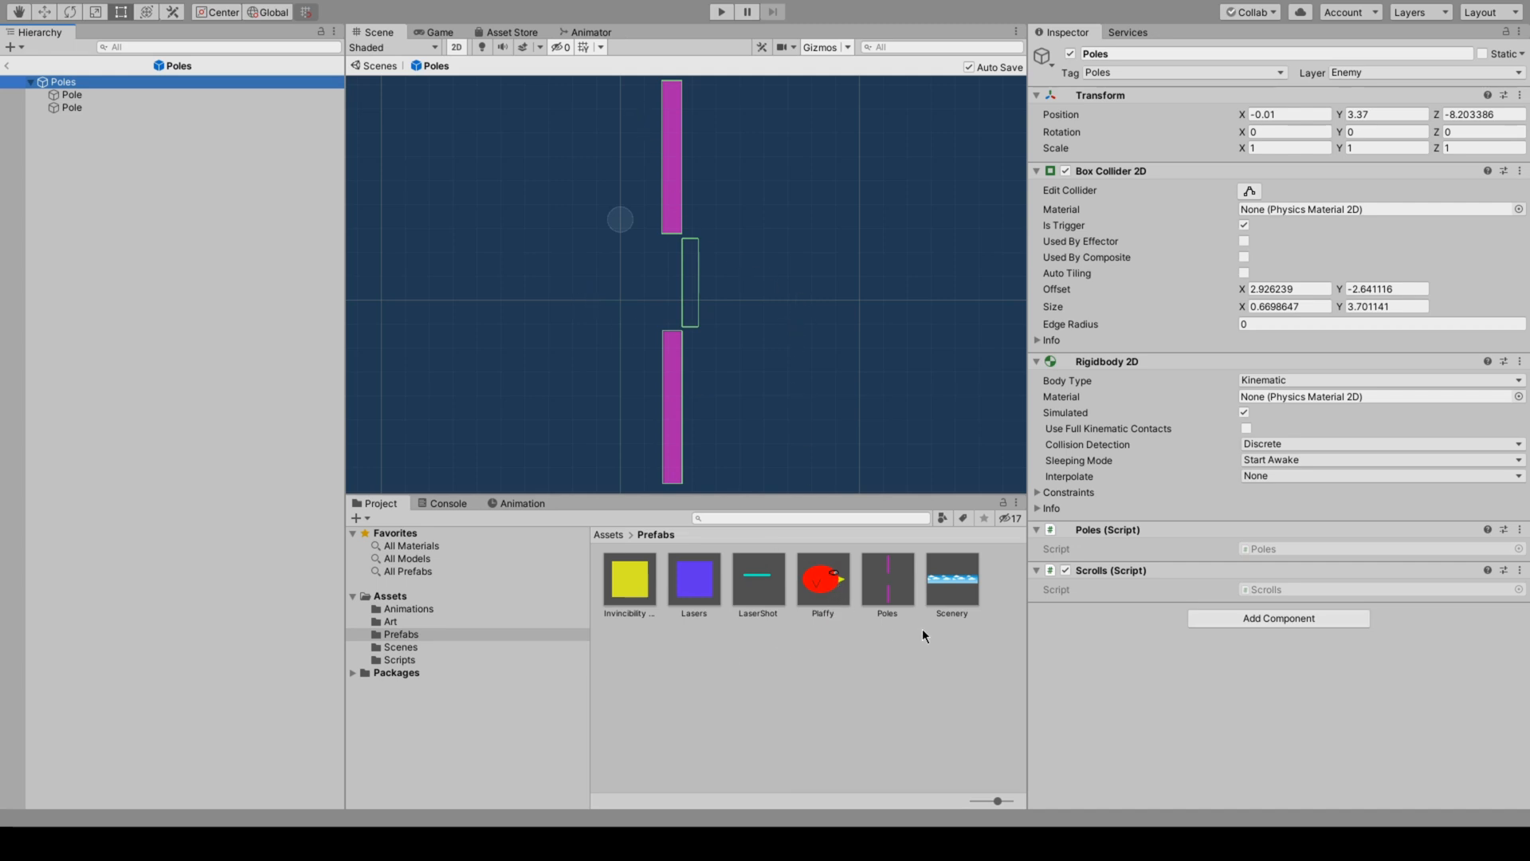
# Open the Scenery prefab and examine the seam between its two background halves and the ground strip
pyautogui.click(948, 582)
pyautogui.doubleClick(940, 578)
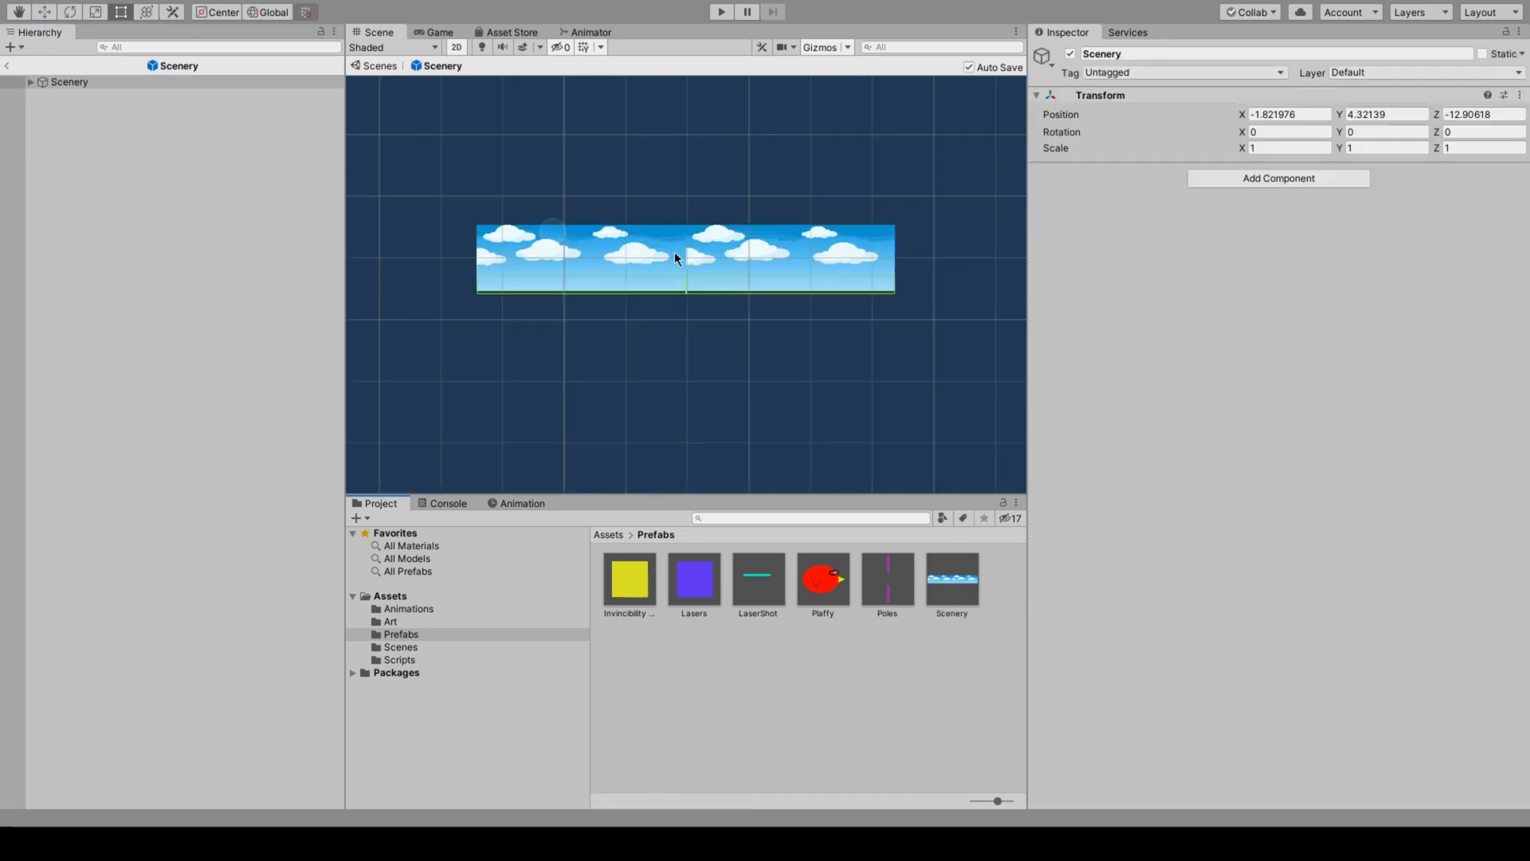
pyautogui.scroll(10, 705, 258)
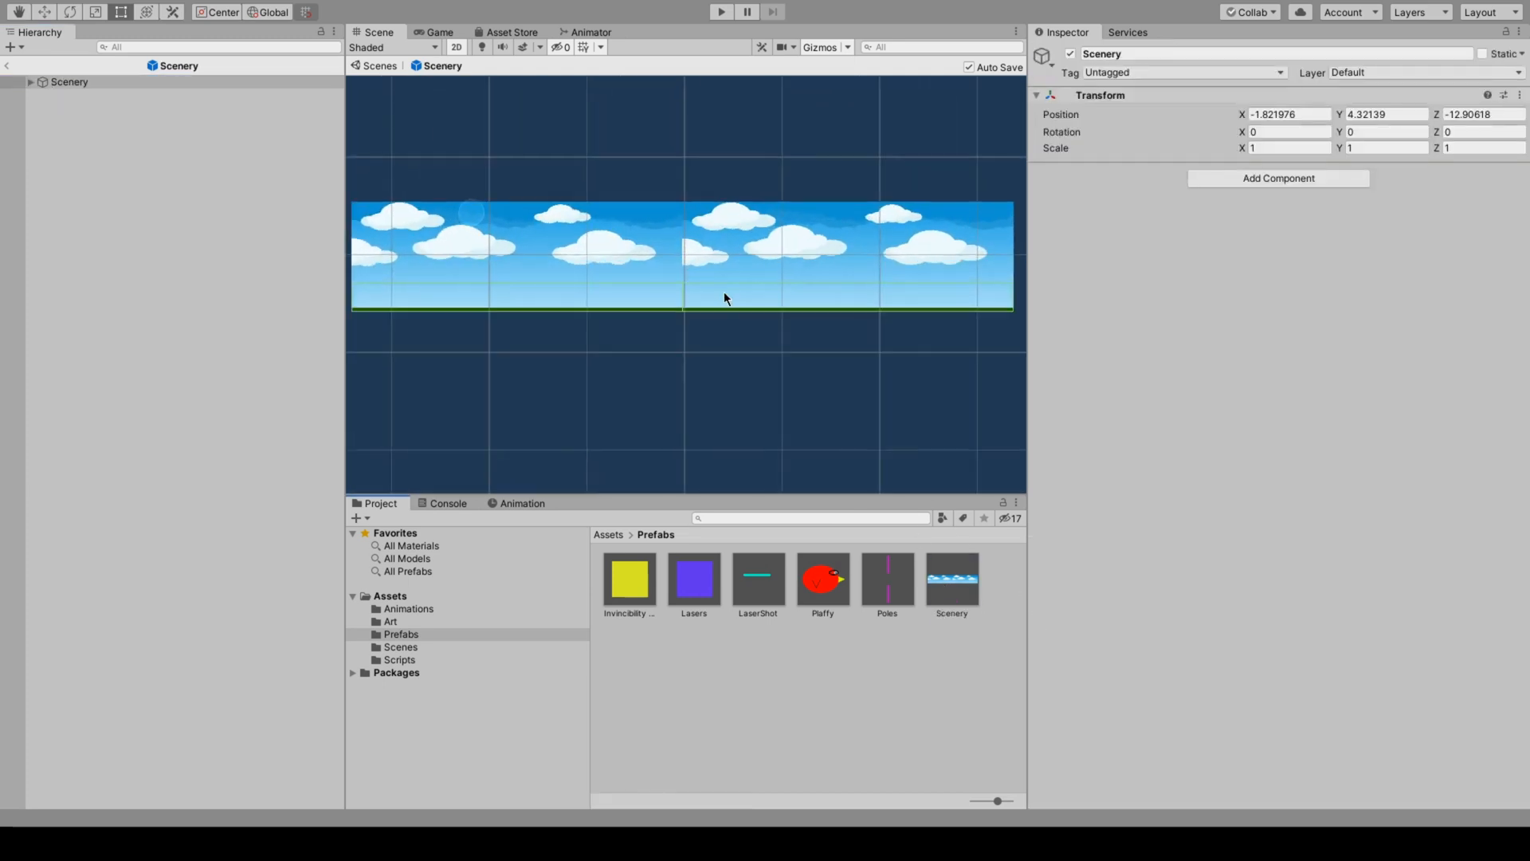
pyautogui.scroll(5, 700, 250)
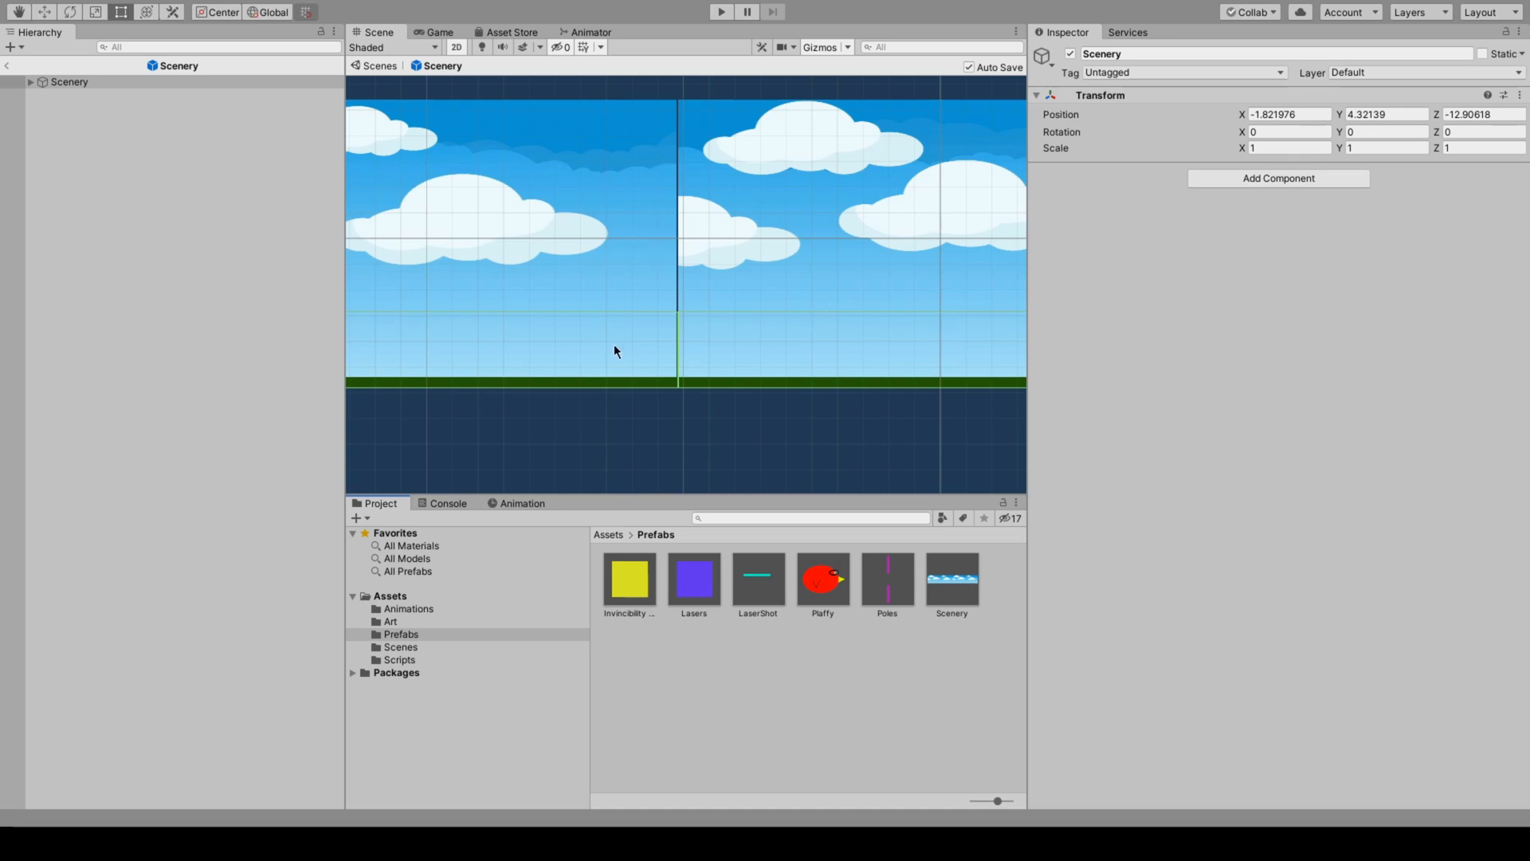
pyautogui.scroll(-8, 614, 347)
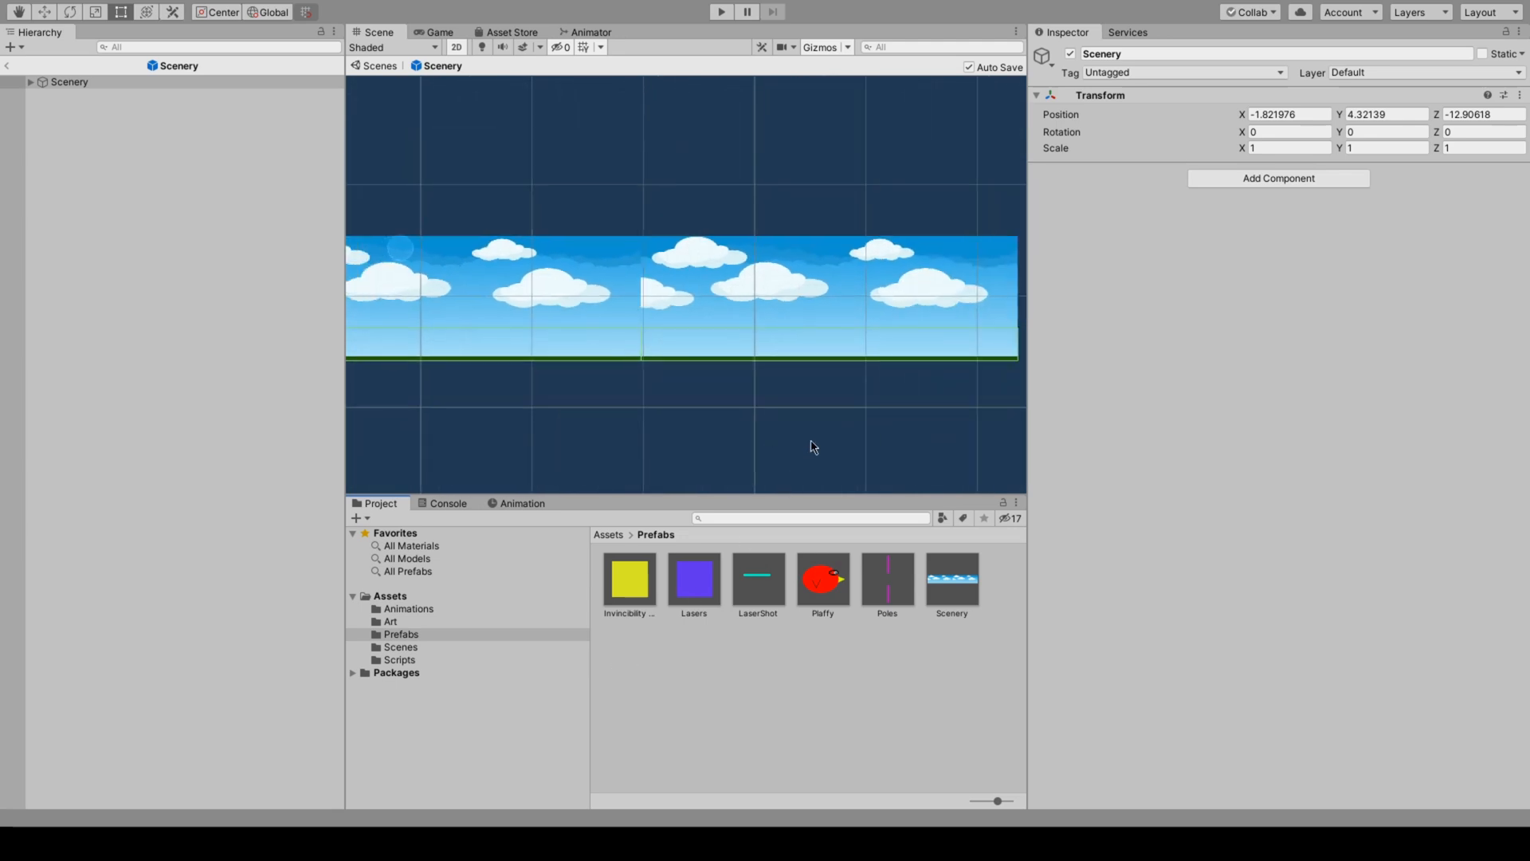
pyautogui.scroll(2, 812, 447)
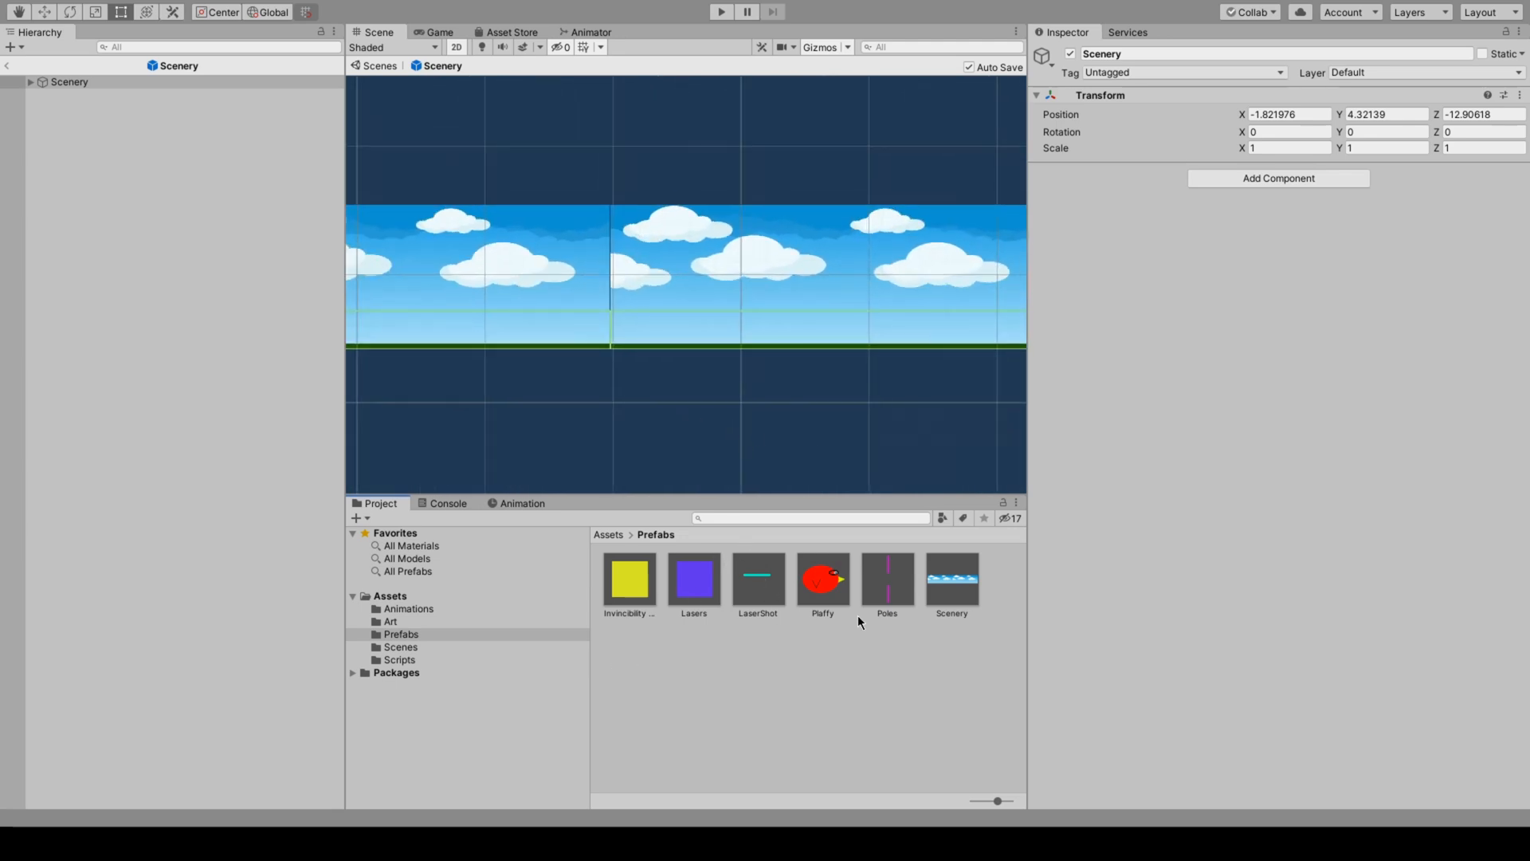
# Review the LaserShot, Lasers and Invincibility Powerup prefabs in turn, and return to SampleScene with the root Assets folder shown
pyautogui.doubleClick(773, 591)
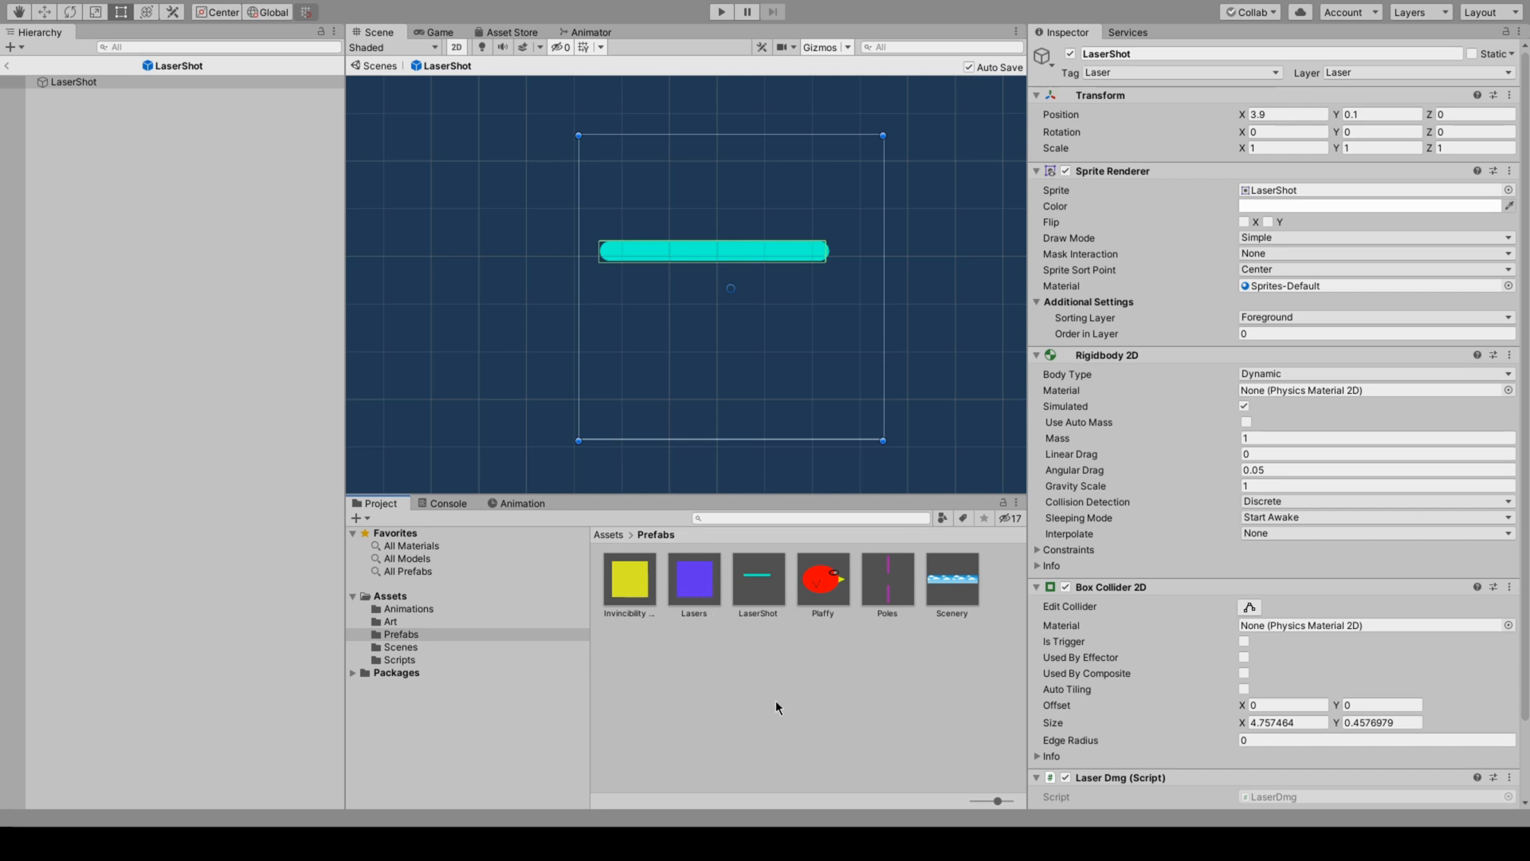
pyautogui.doubleClick(705, 584)
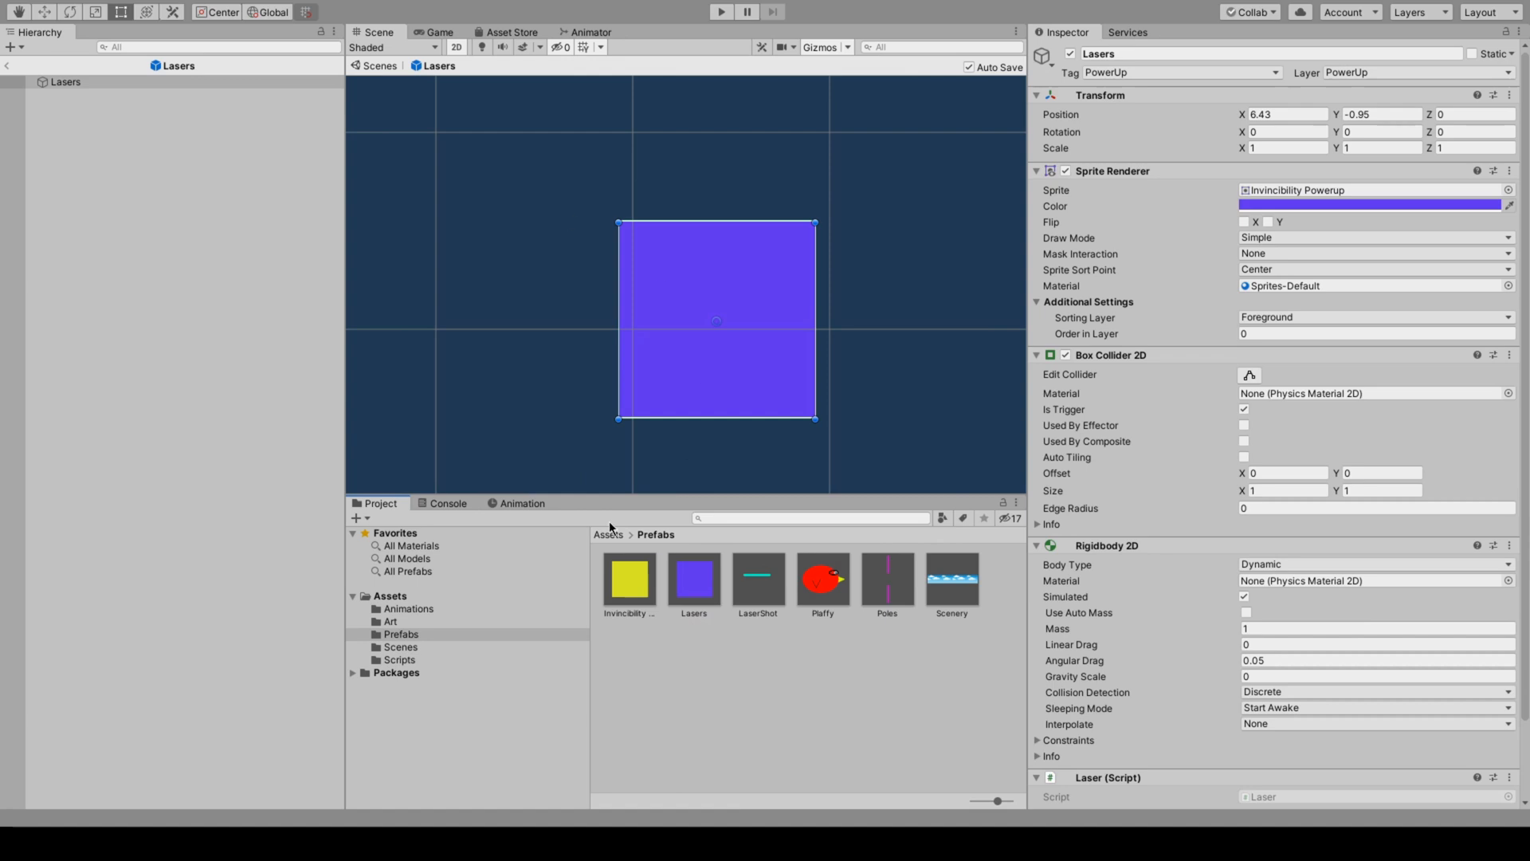
pyautogui.doubleClick(639, 597)
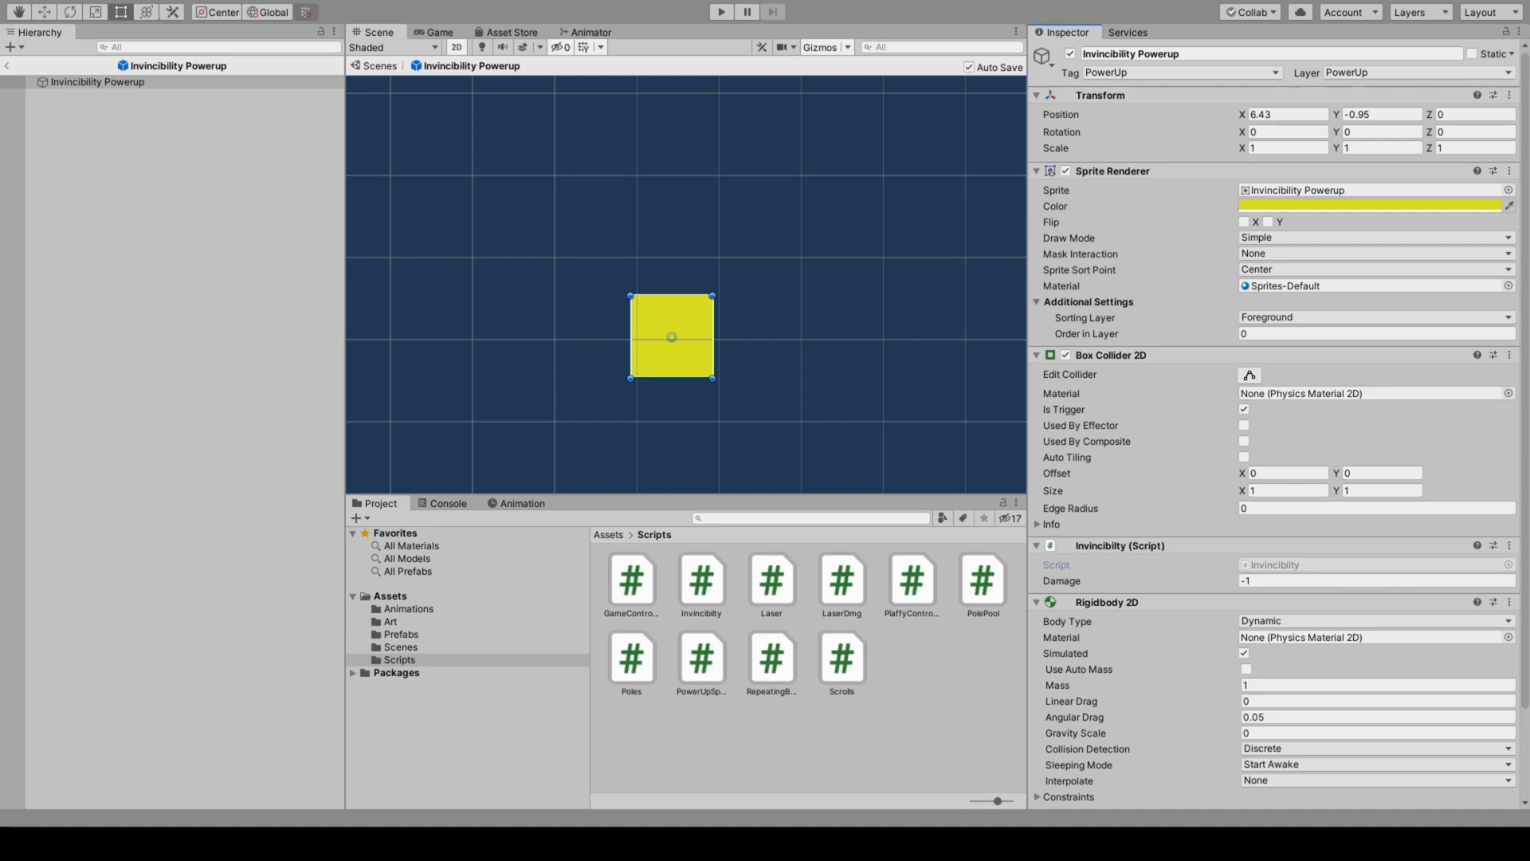
pyautogui.click(8, 69)
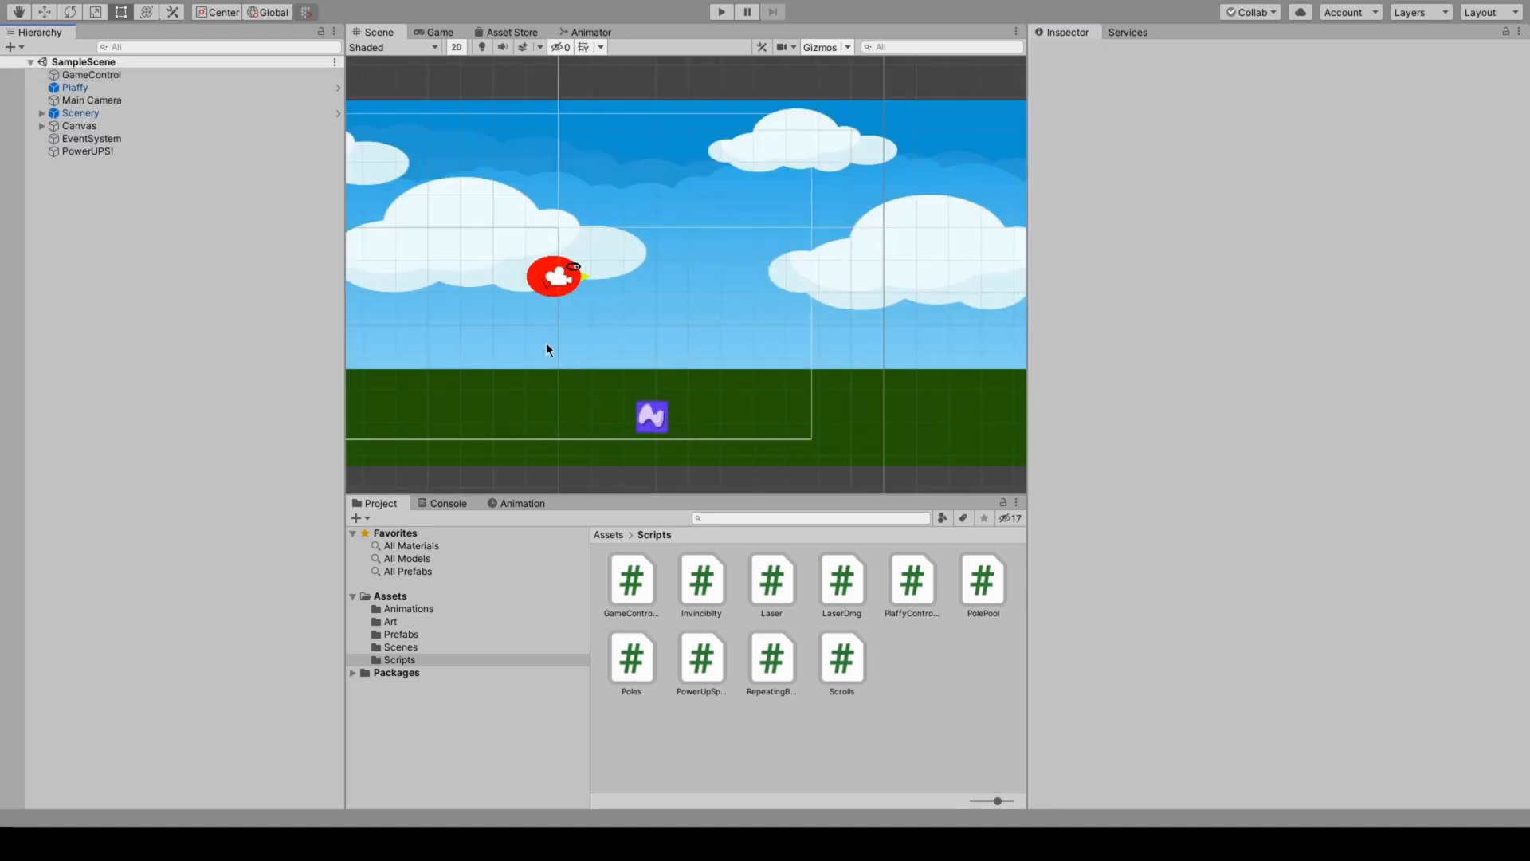
pyautogui.click(615, 541)
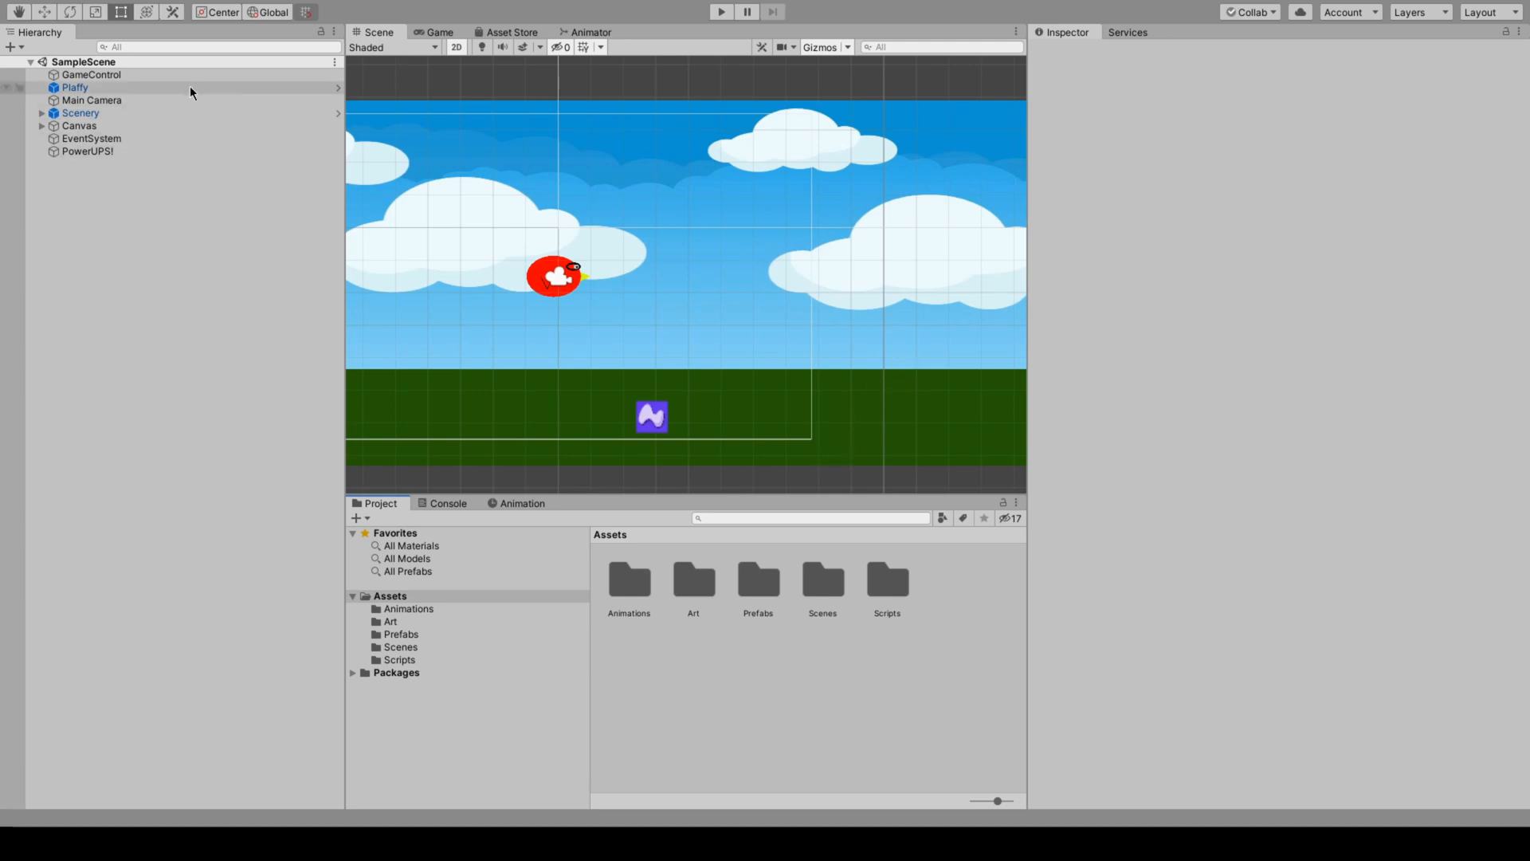
# Run the game and fly the bird through the first pole gaps until it collects the invincibility power-up
pyautogui.click(717, 12)
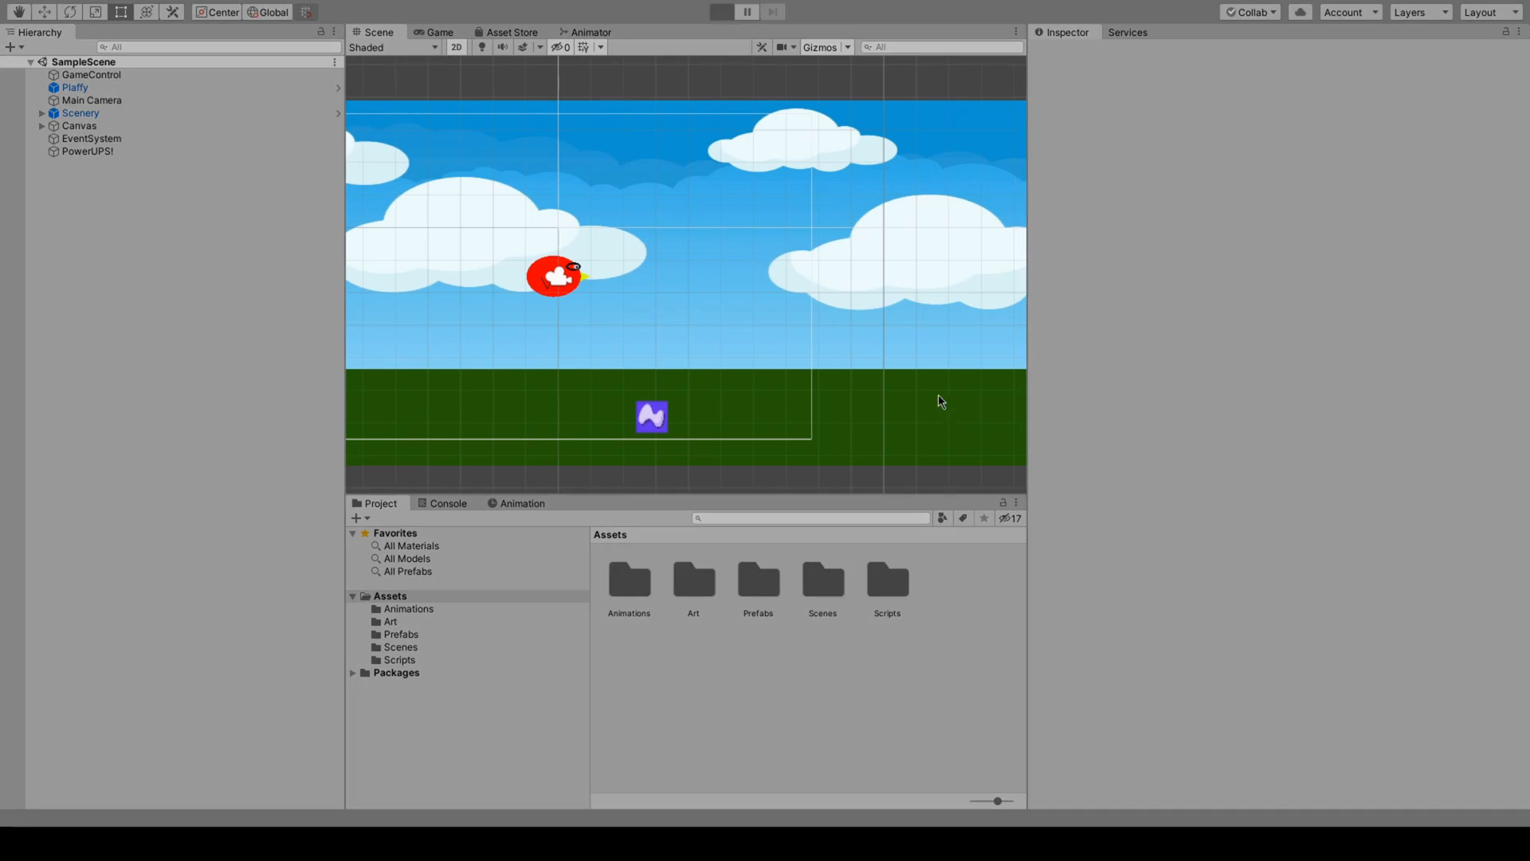
pyautogui.click(874, 395)
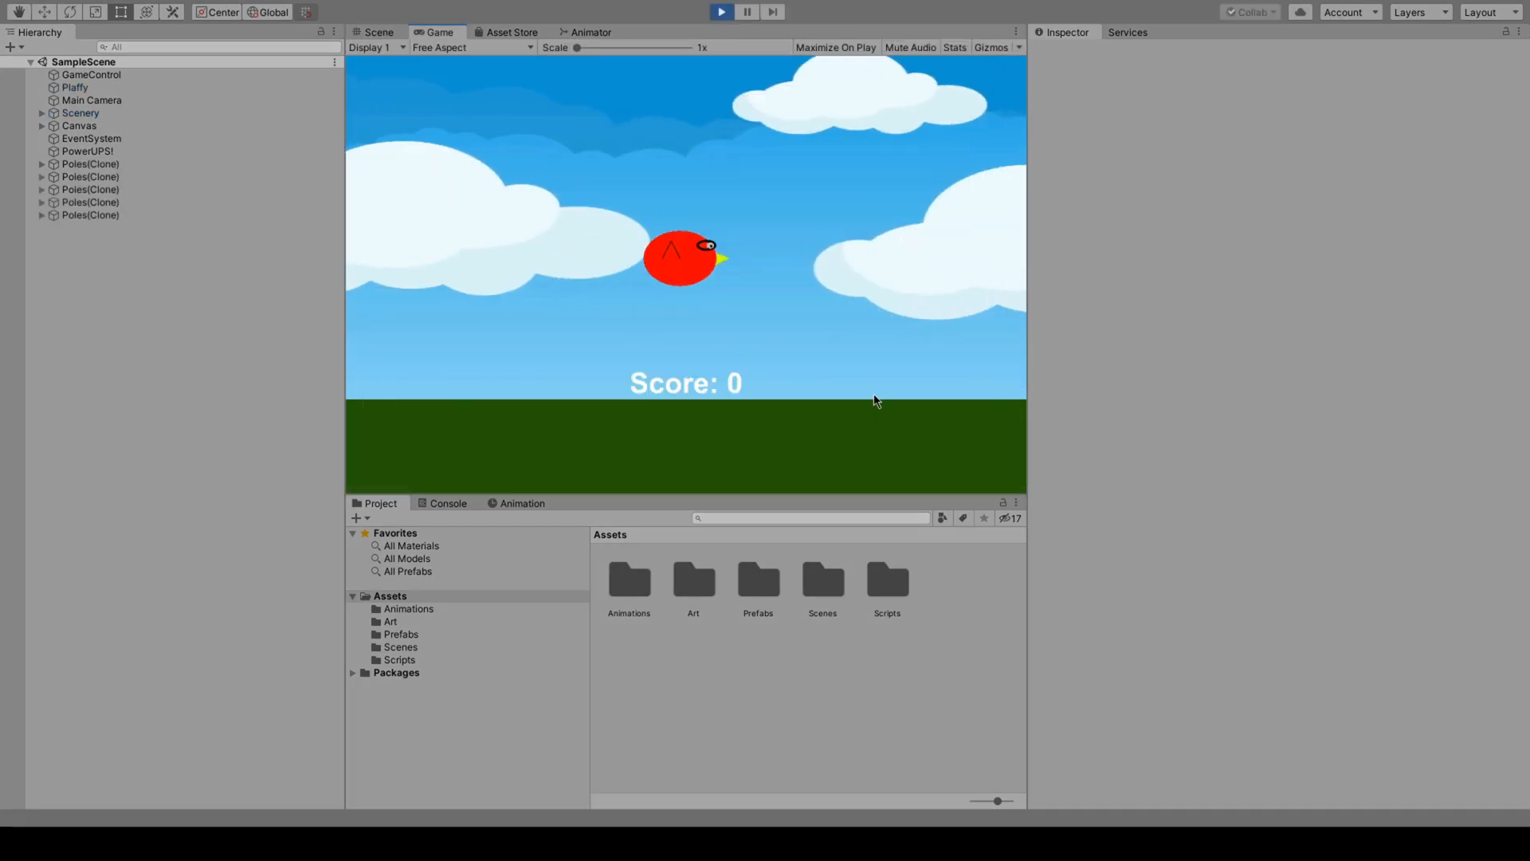
pyautogui.click(874, 395)
pyautogui.click(873, 395)
pyautogui.click(854, 340)
pyautogui.click(853, 337)
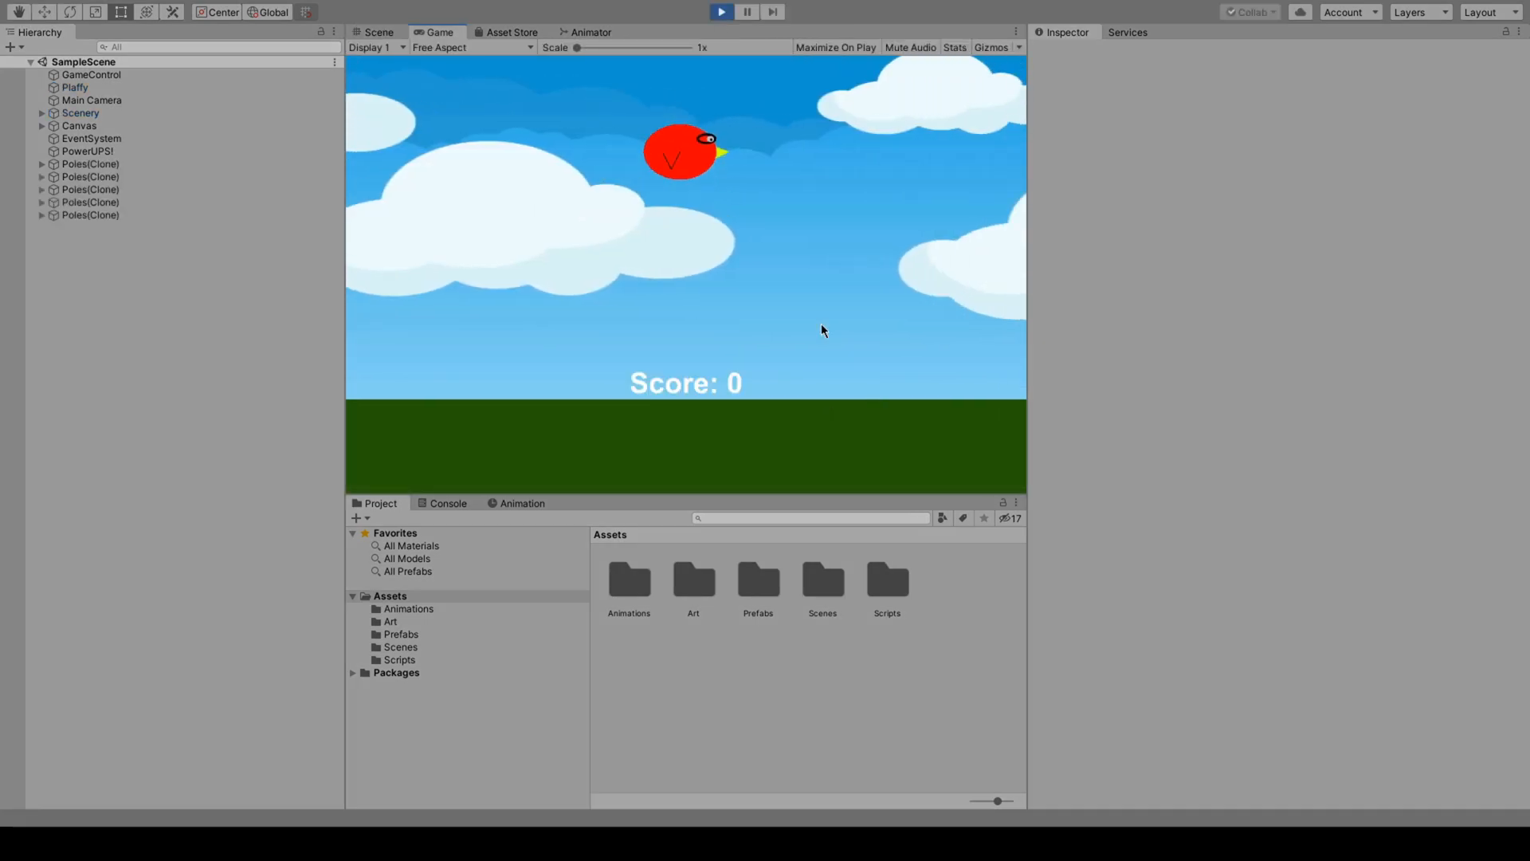
pyautogui.click(807, 322)
pyautogui.click(806, 322)
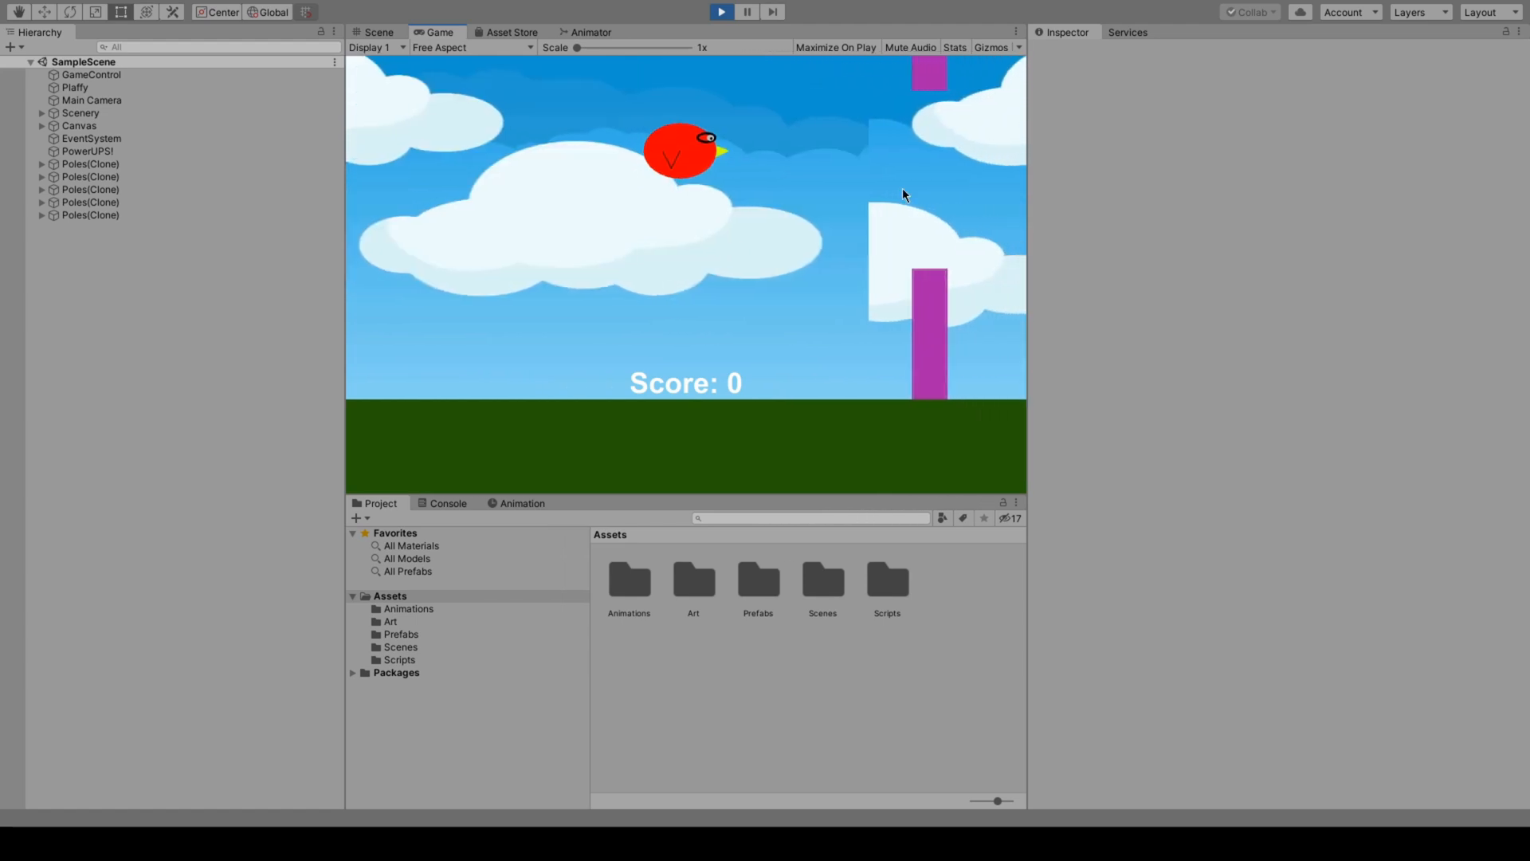
pyautogui.click(745, 256)
pyautogui.click(667, 263)
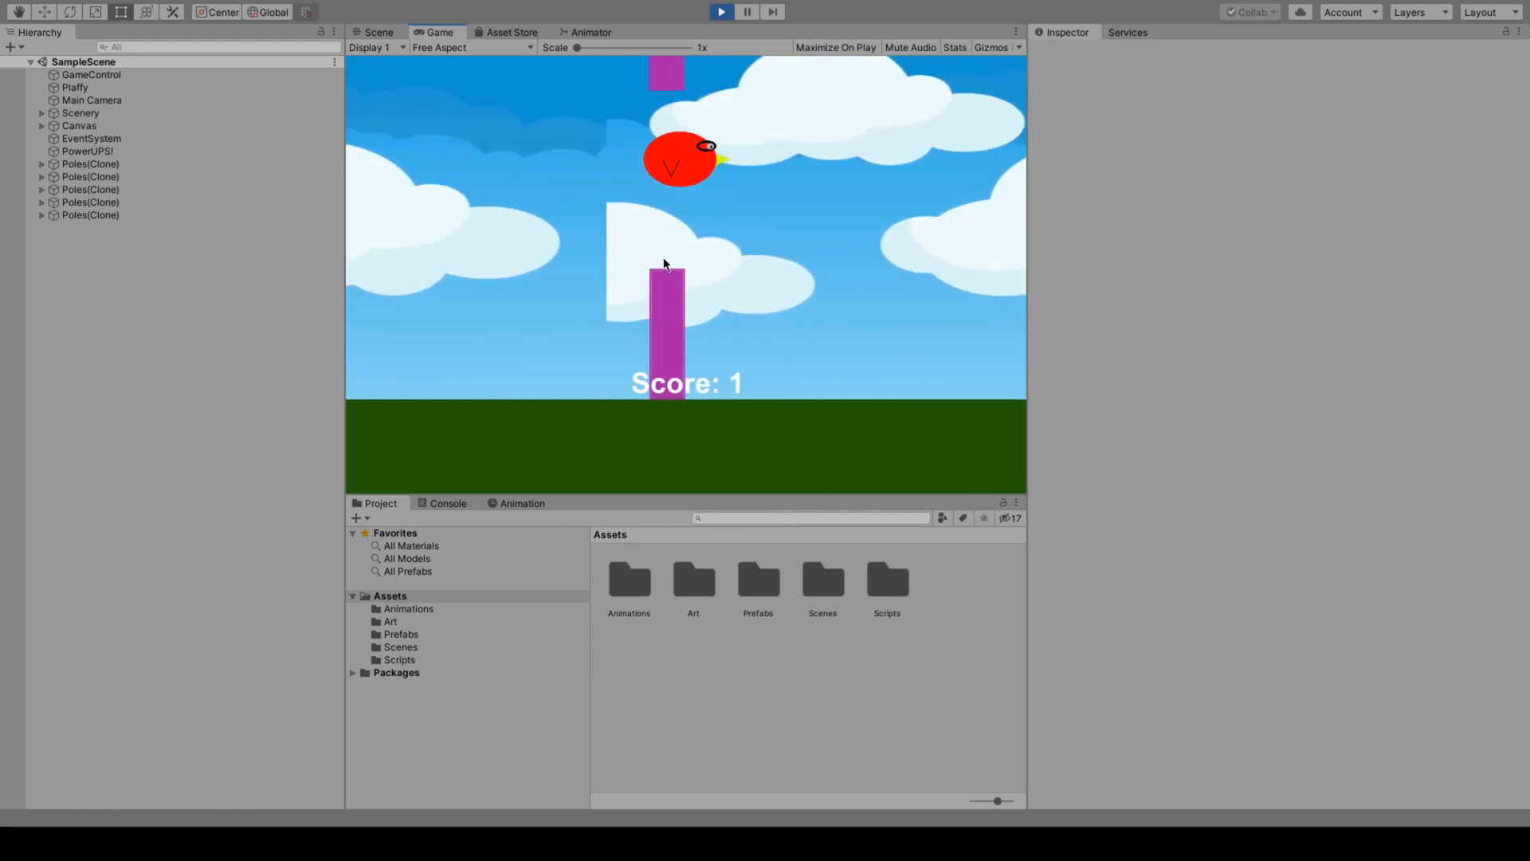
pyautogui.click(835, 303)
pyautogui.click(836, 303)
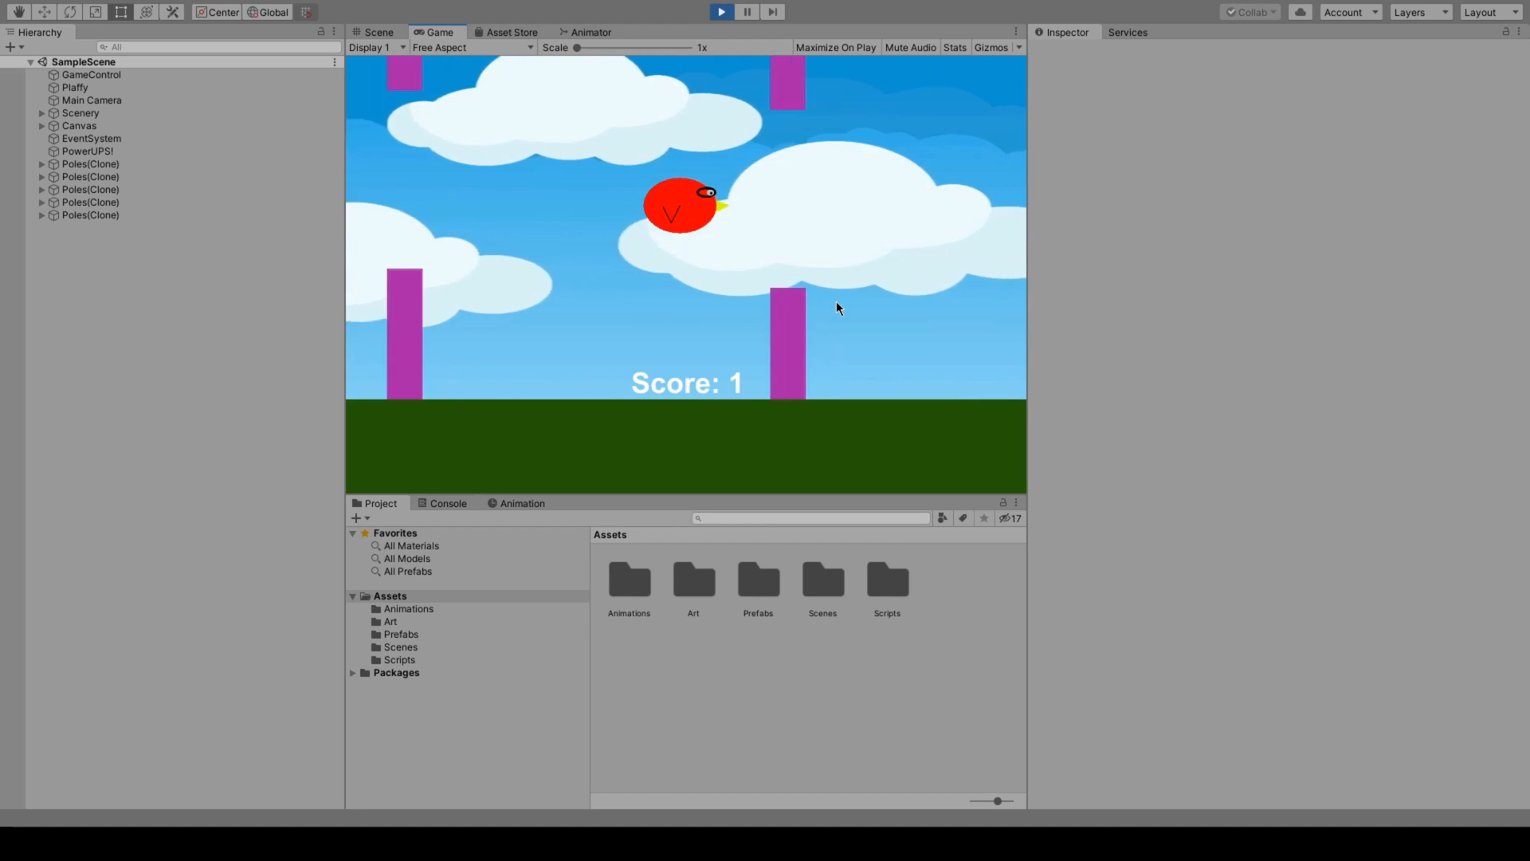
pyautogui.click(836, 303)
pyautogui.click(836, 303)
pyautogui.click(836, 303)
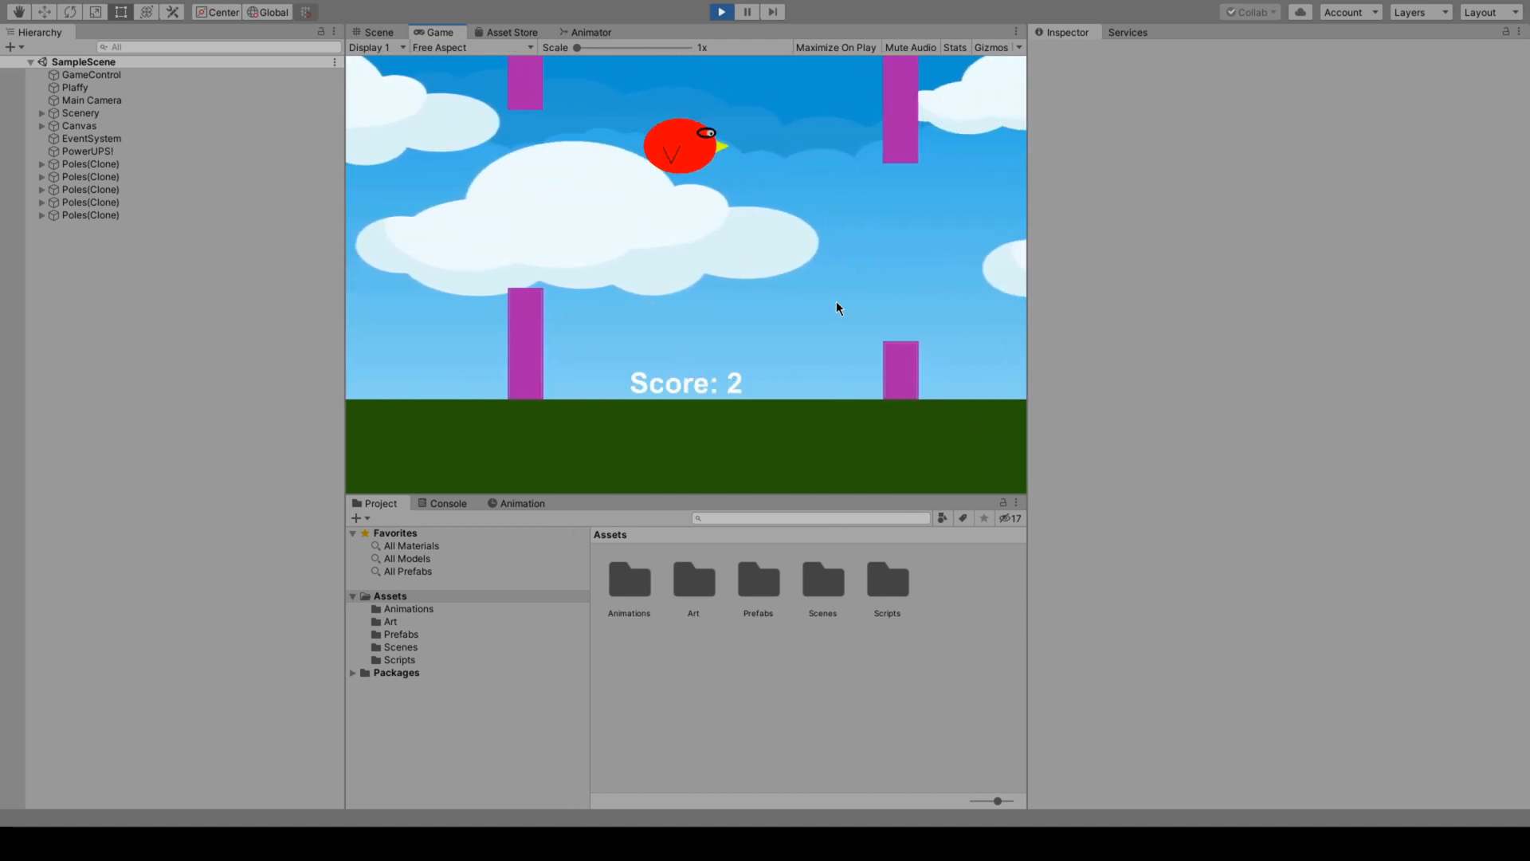
pyautogui.click(836, 303)
pyautogui.click(835, 303)
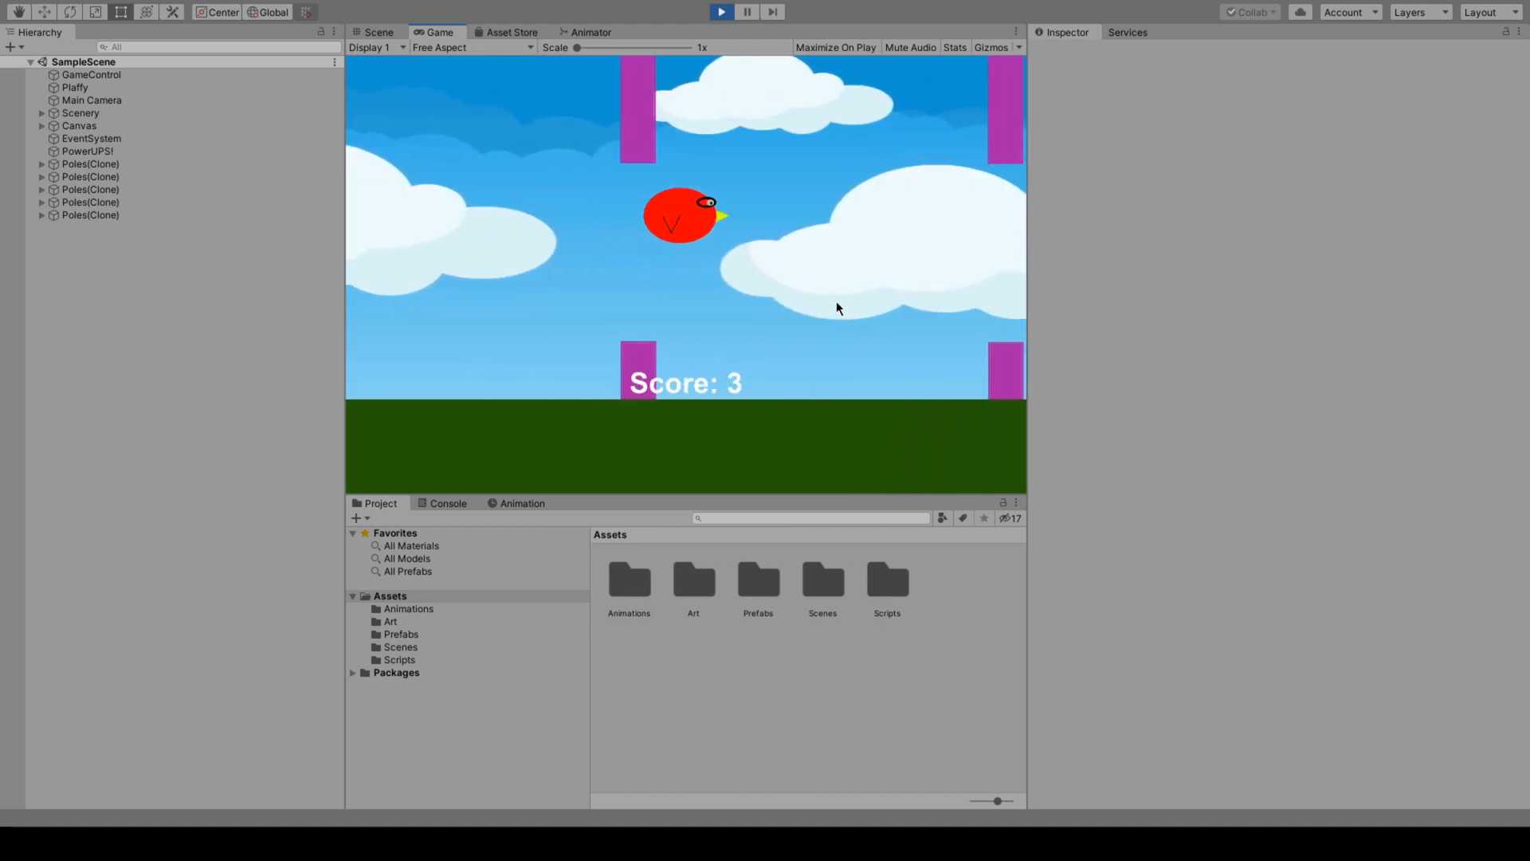
pyautogui.click(836, 303)
pyautogui.click(836, 303)
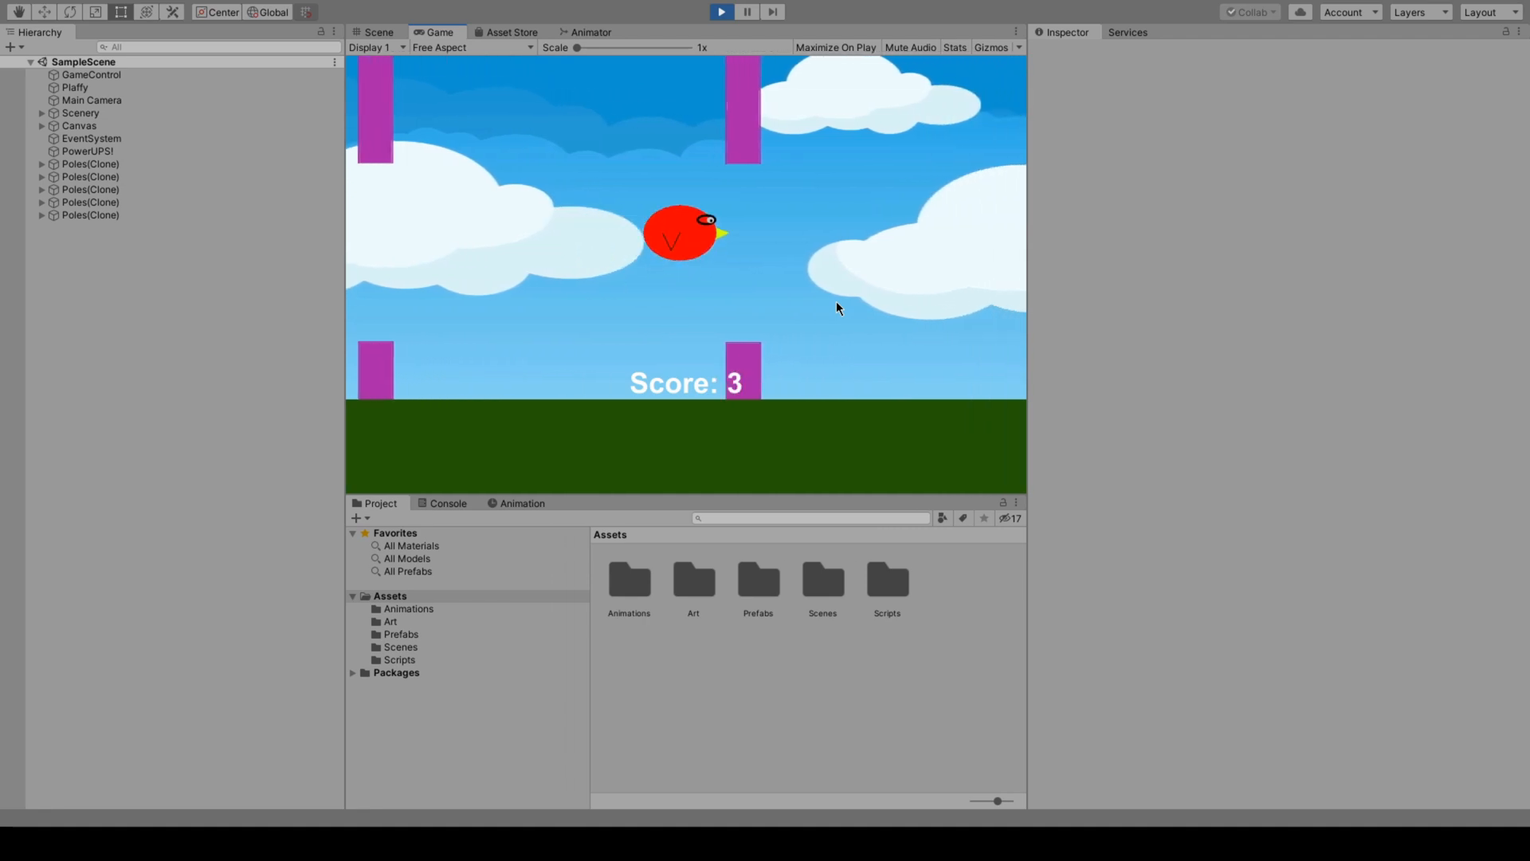
pyautogui.click(836, 303)
pyautogui.click(836, 303)
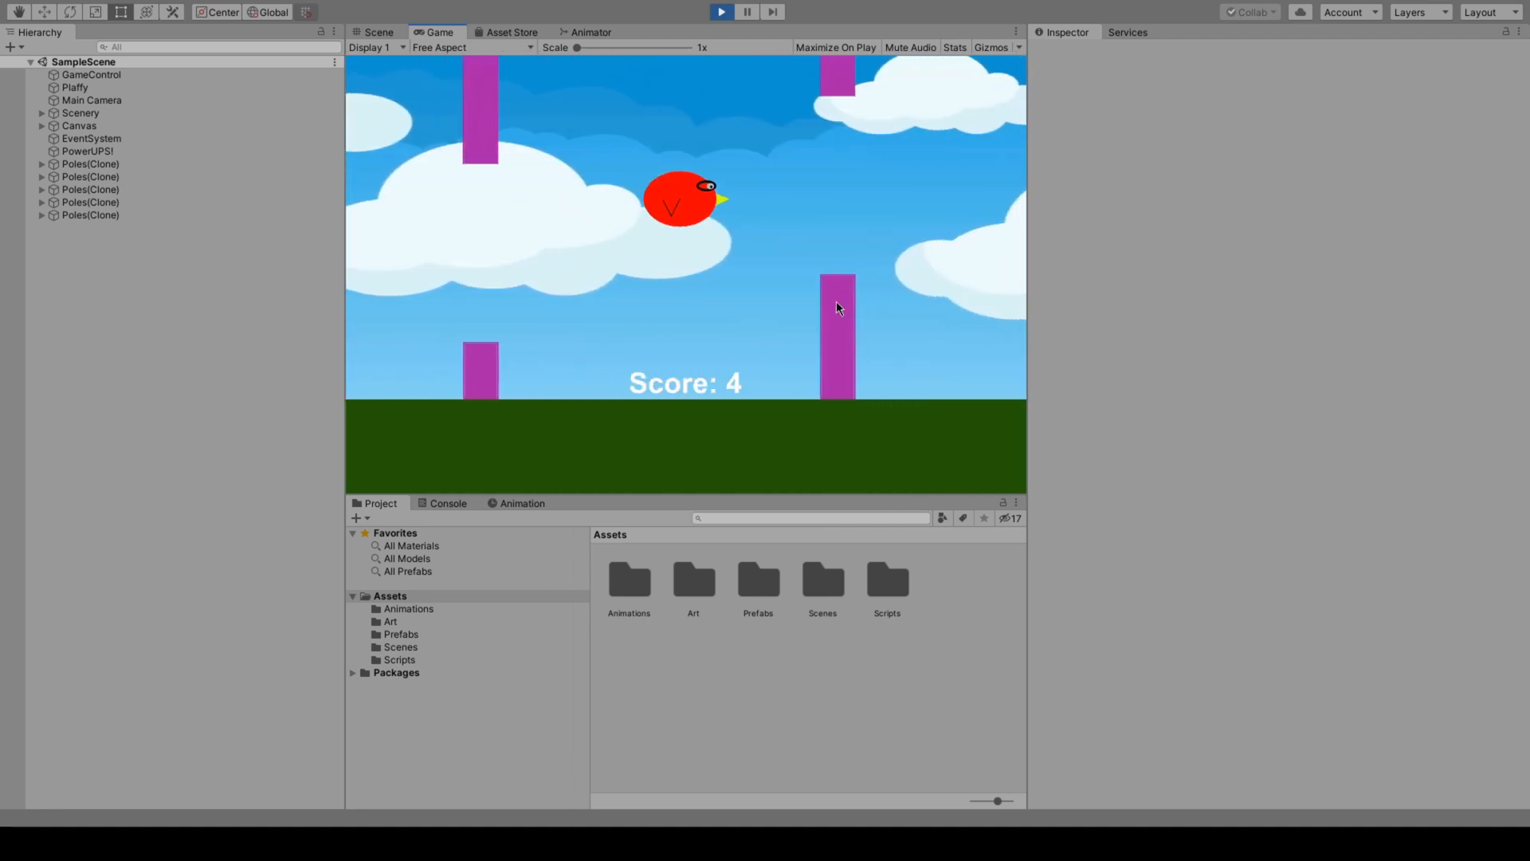
pyautogui.click(835, 303)
pyautogui.click(836, 303)
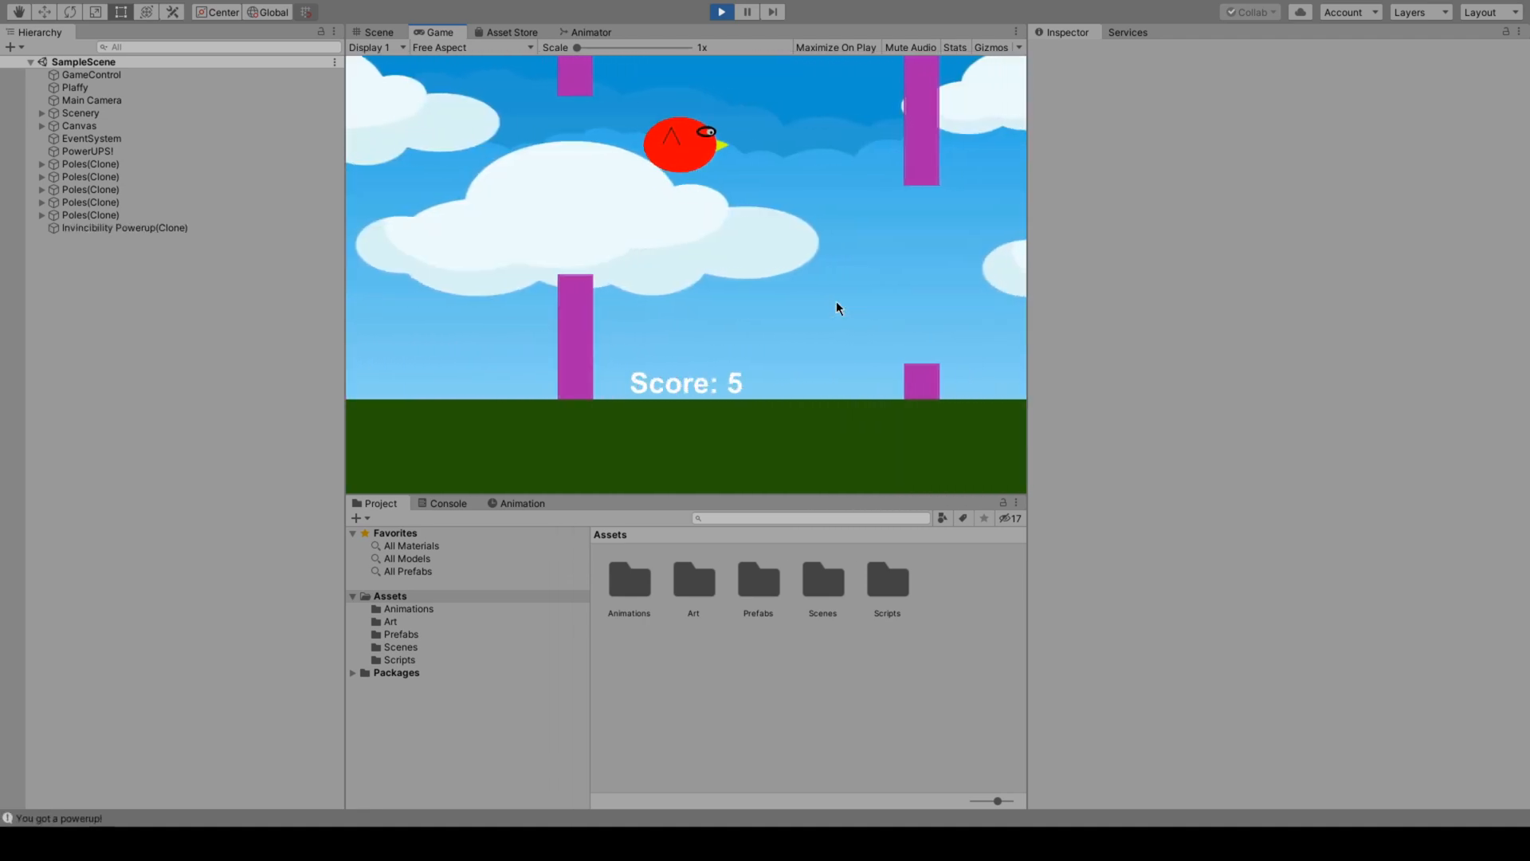
# Keep the bird flying with invincibility active and steer it through the next several pole gaps
pyautogui.click(836, 303)
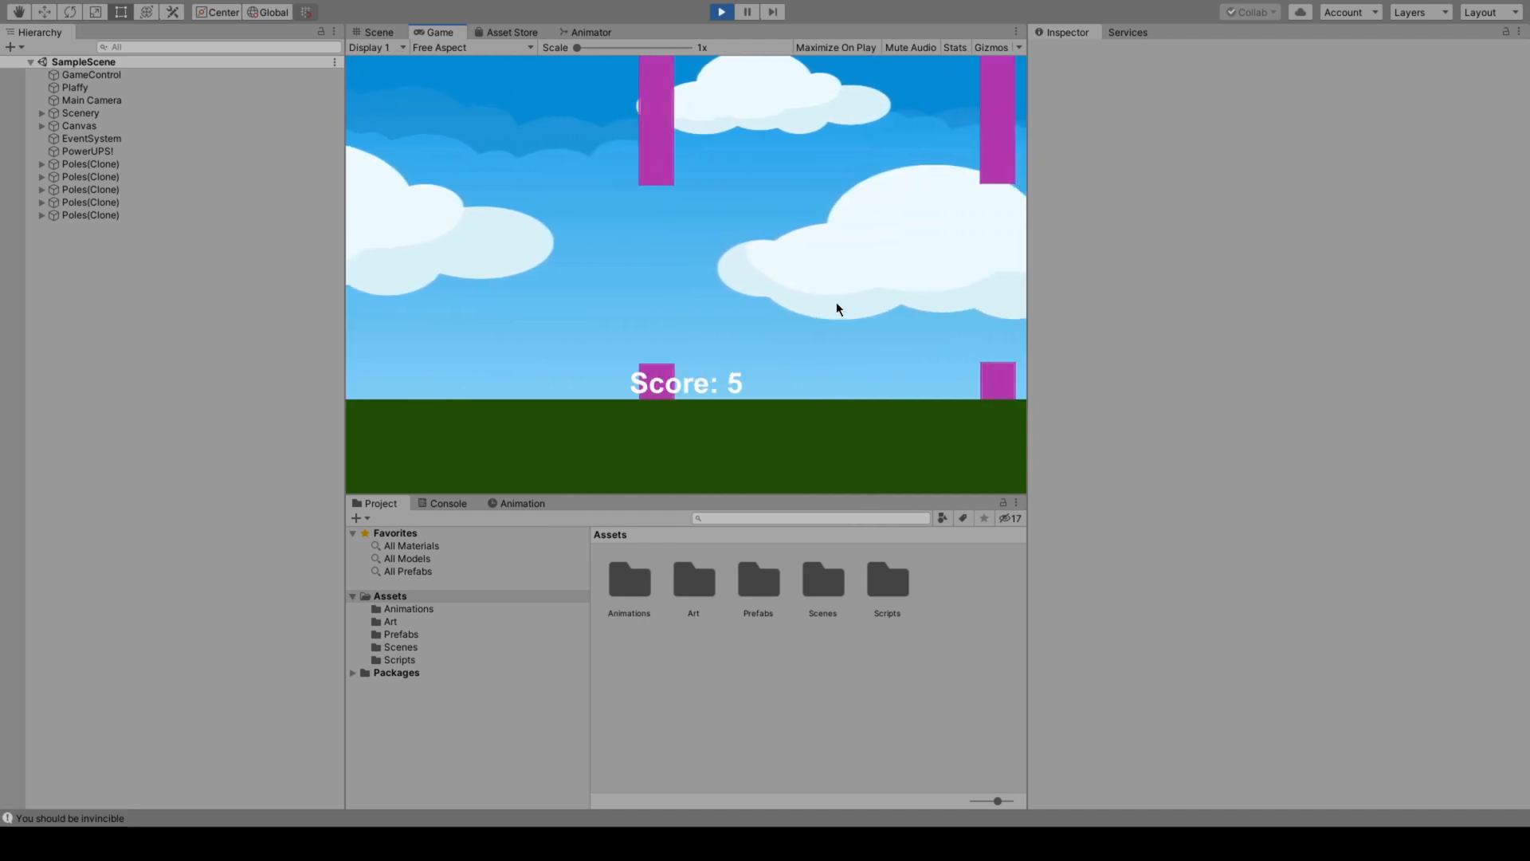
pyautogui.click(836, 303)
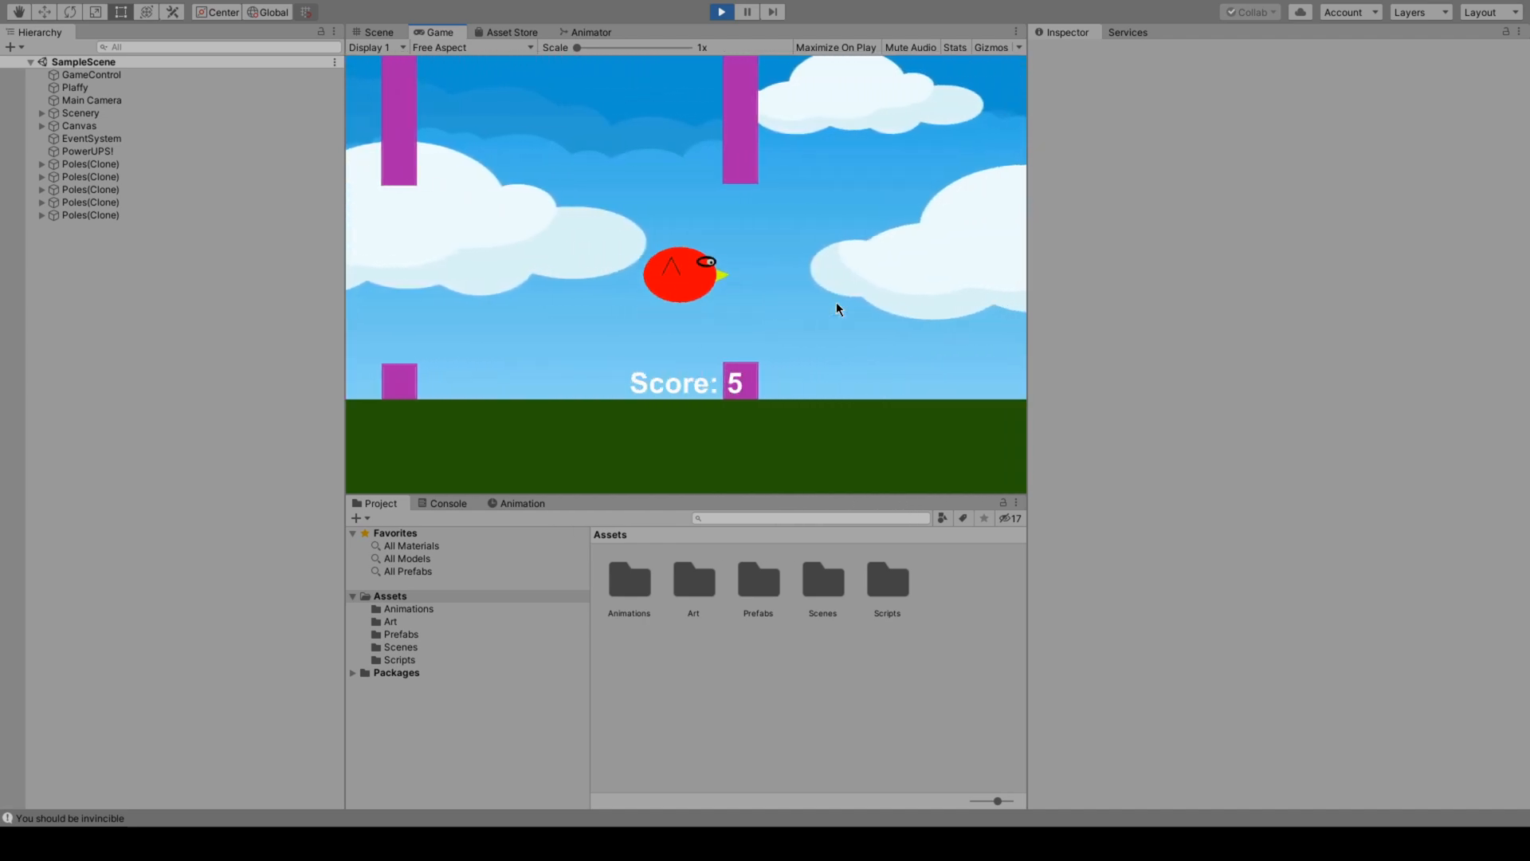
pyautogui.click(836, 303)
pyautogui.click(837, 304)
pyautogui.click(837, 303)
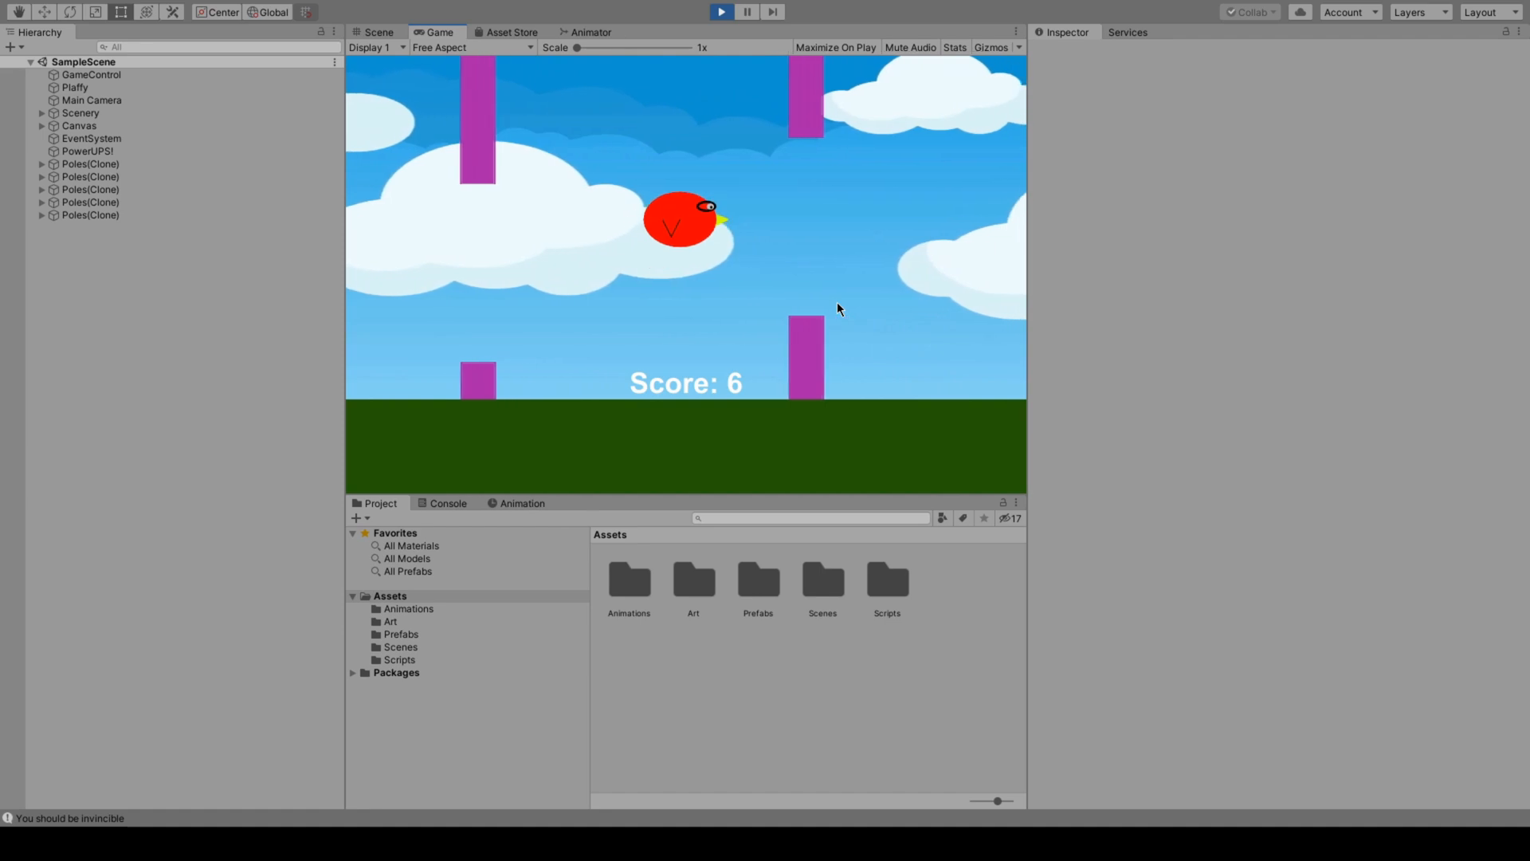
pyautogui.click(836, 304)
pyautogui.click(837, 304)
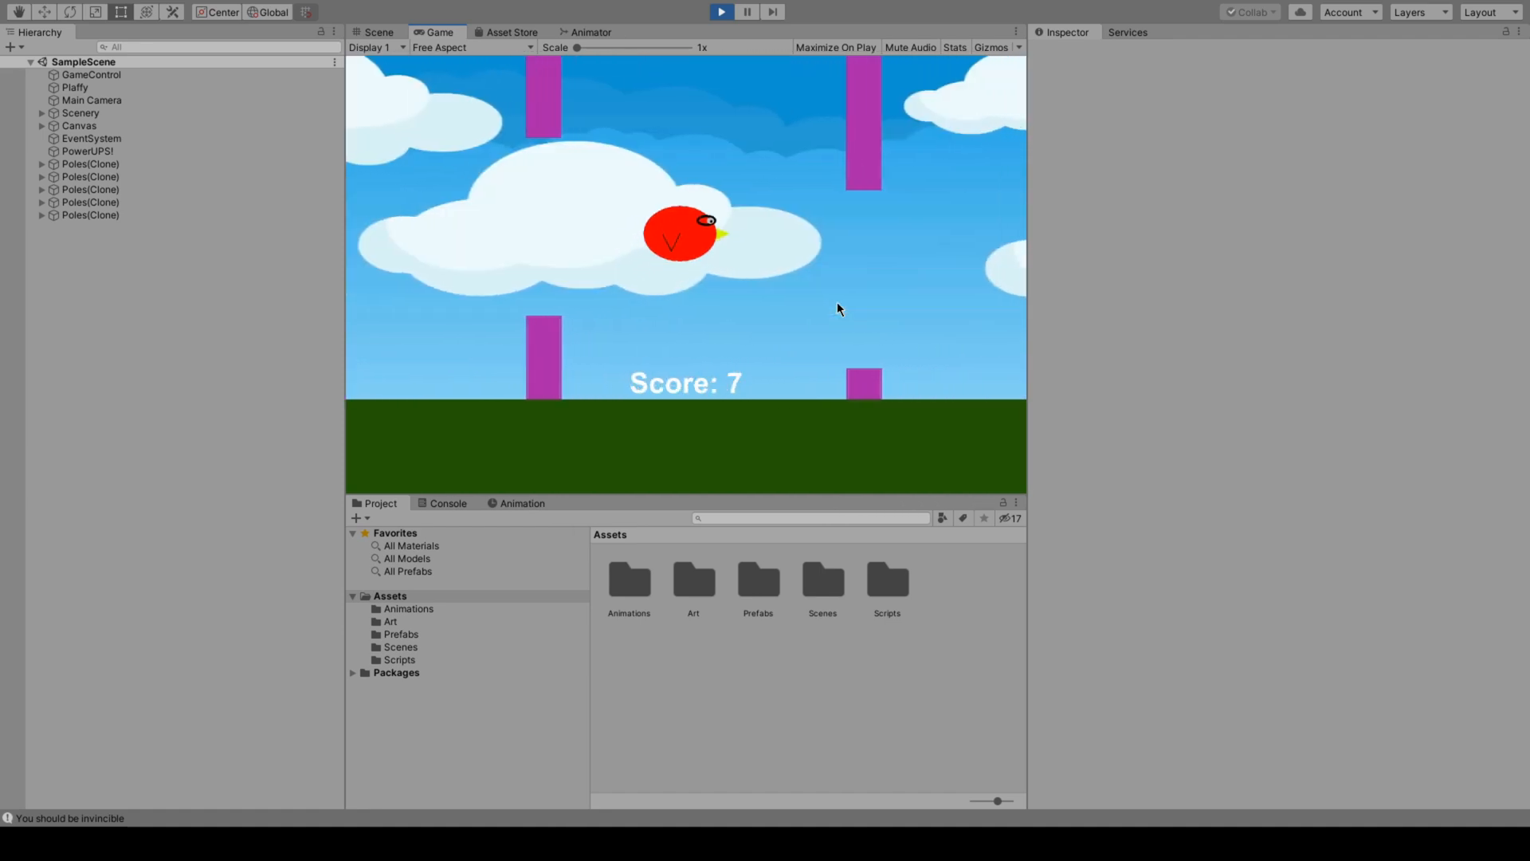
pyautogui.click(838, 304)
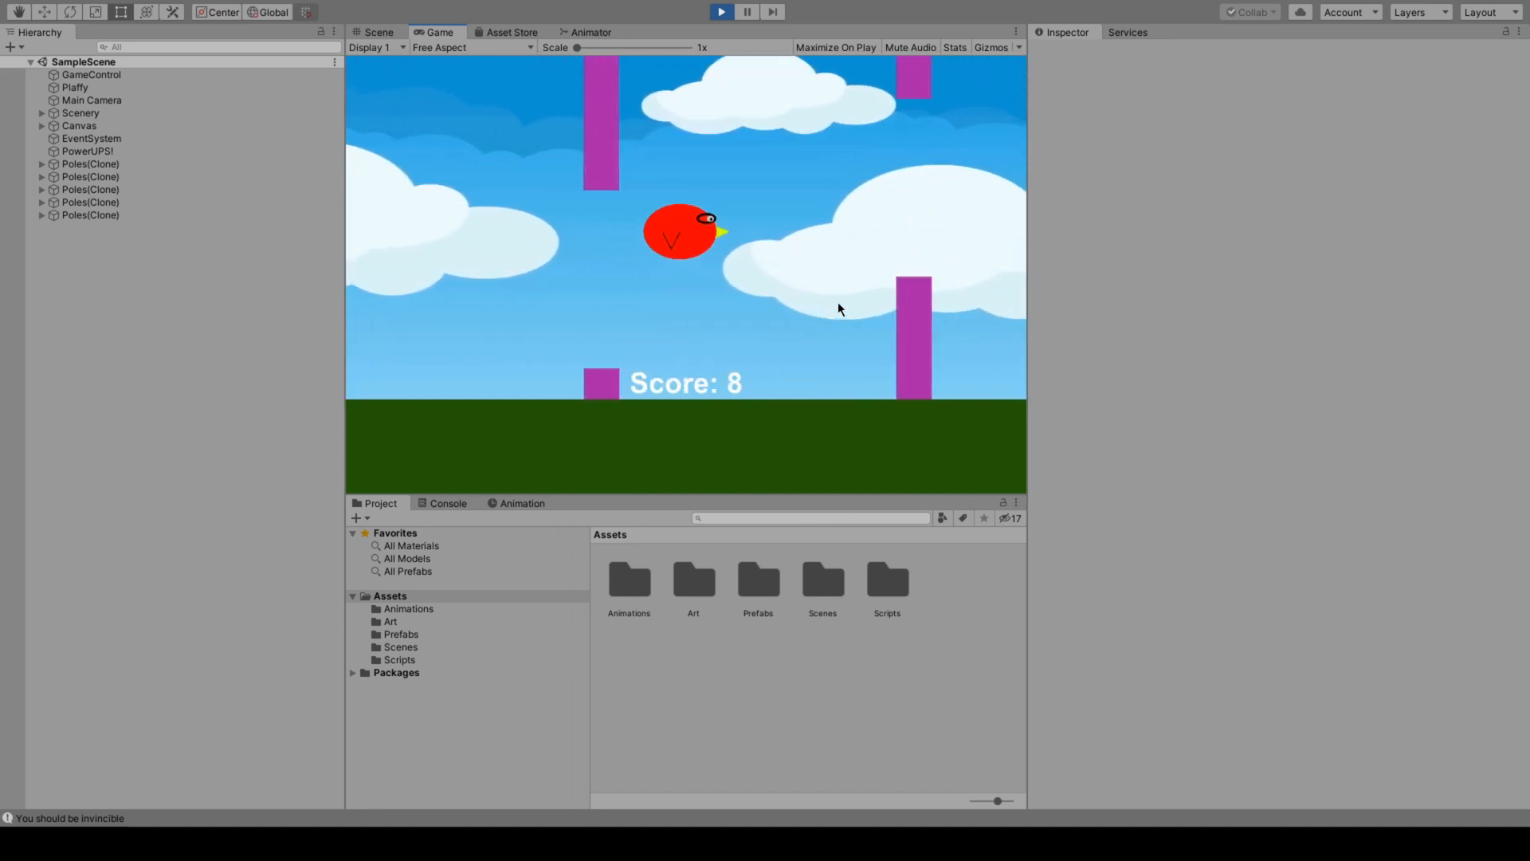
pyautogui.click(838, 303)
pyautogui.click(838, 304)
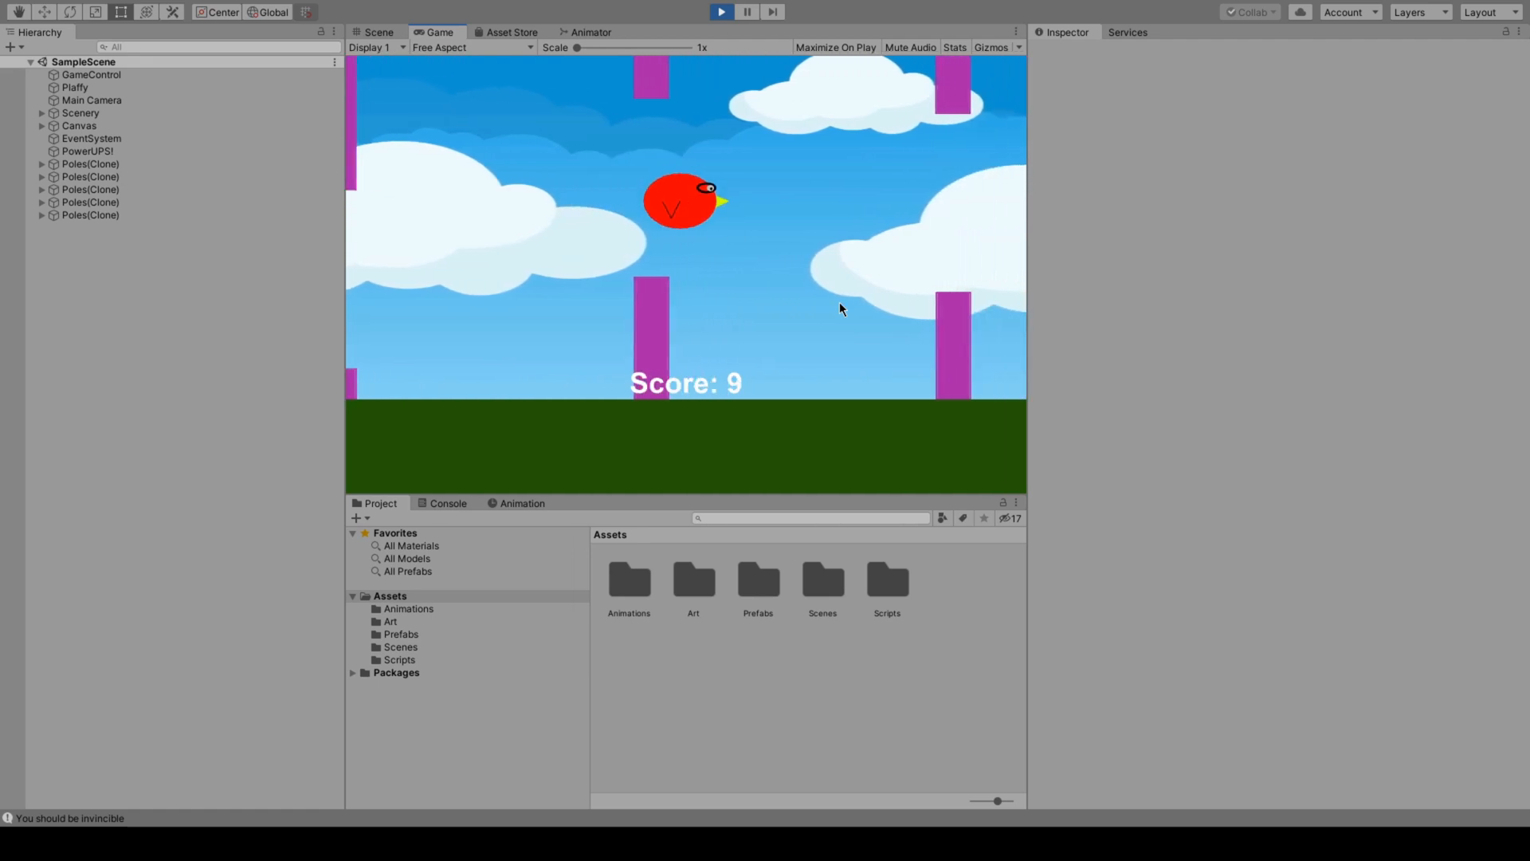
pyautogui.click(839, 304)
pyautogui.click(840, 304)
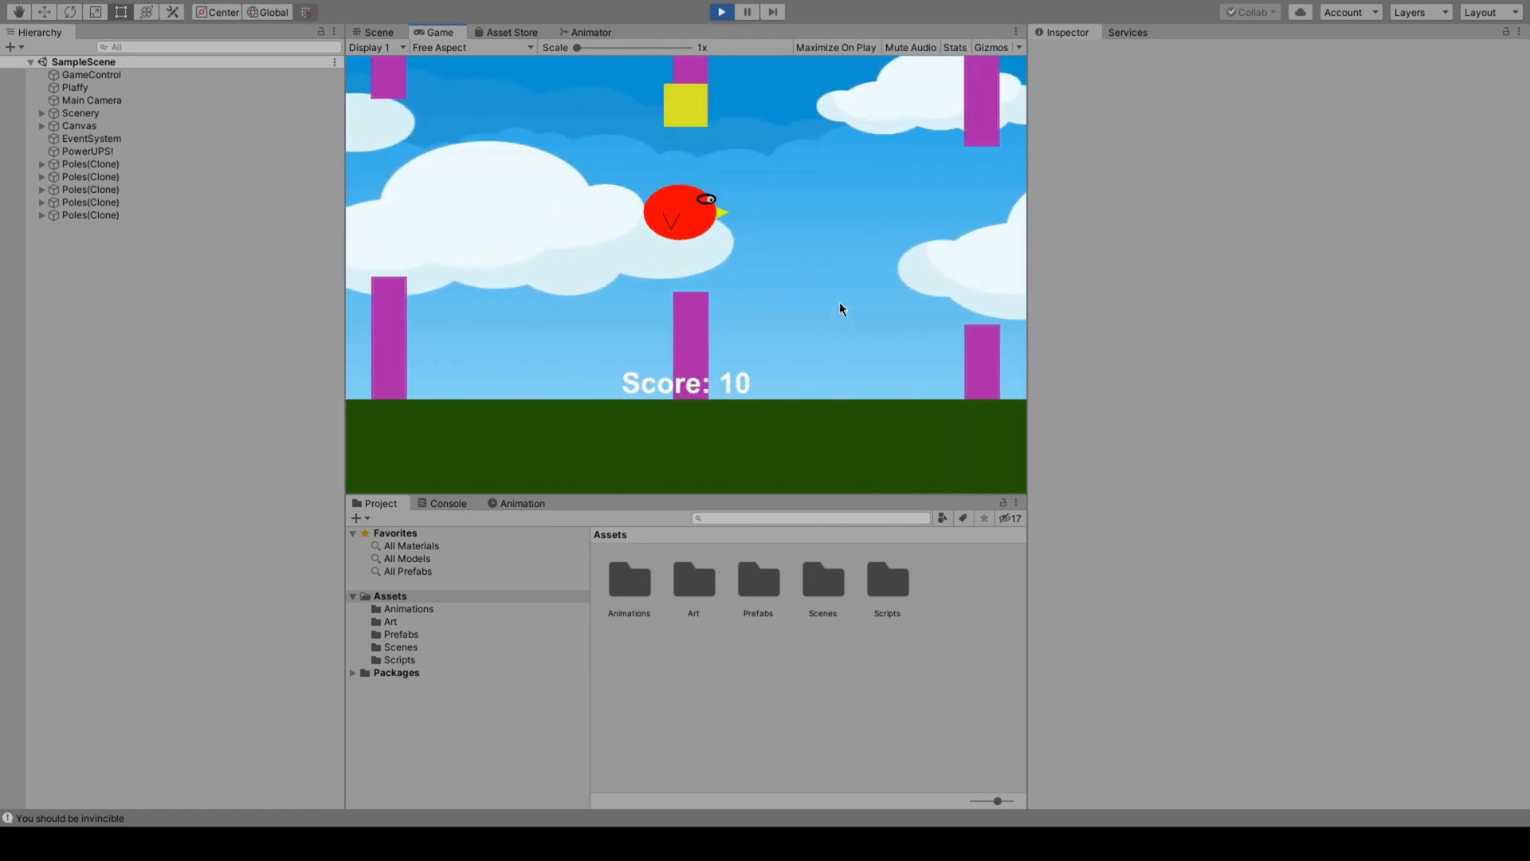
# Fly the bird up into the upper pole near the top edge to test invincibility, and bring it back down into the gaps
pyautogui.click(839, 303)
pyautogui.click(839, 304)
pyautogui.click(839, 304)
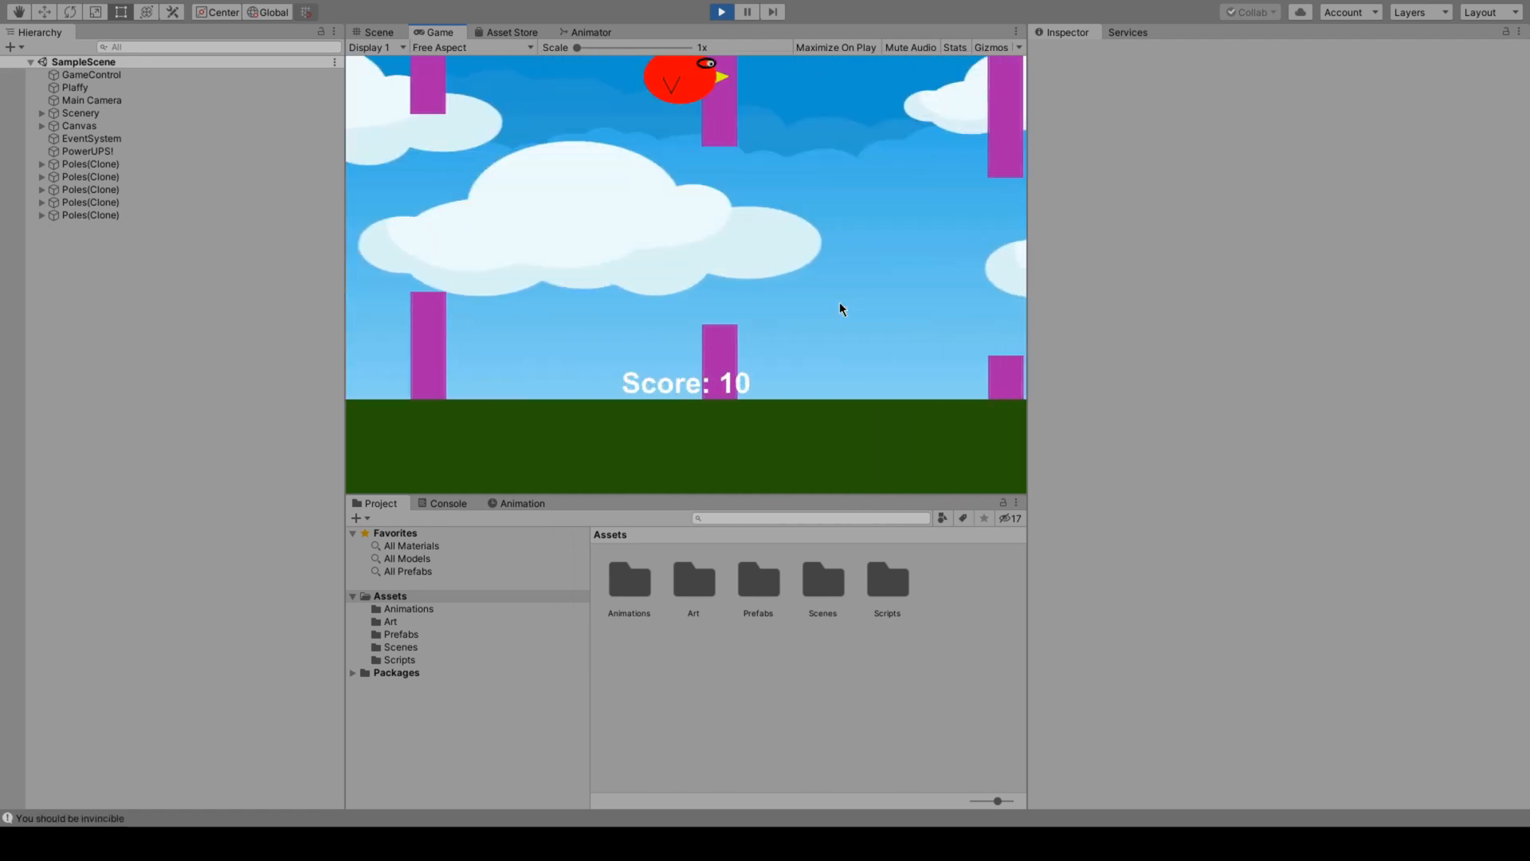
pyautogui.click(839, 304)
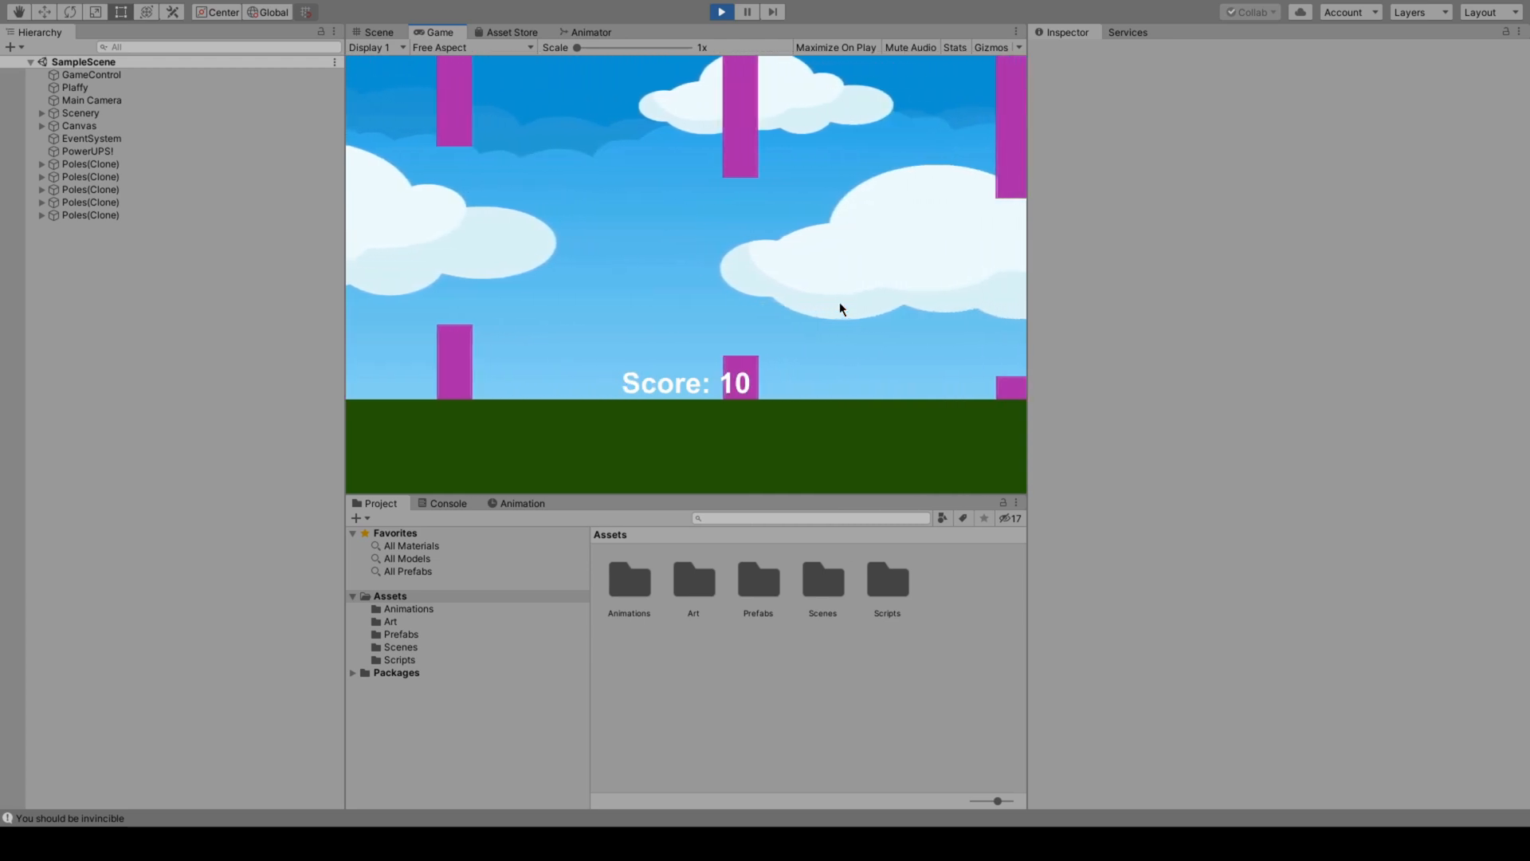
pyautogui.click(839, 304)
pyautogui.click(839, 304)
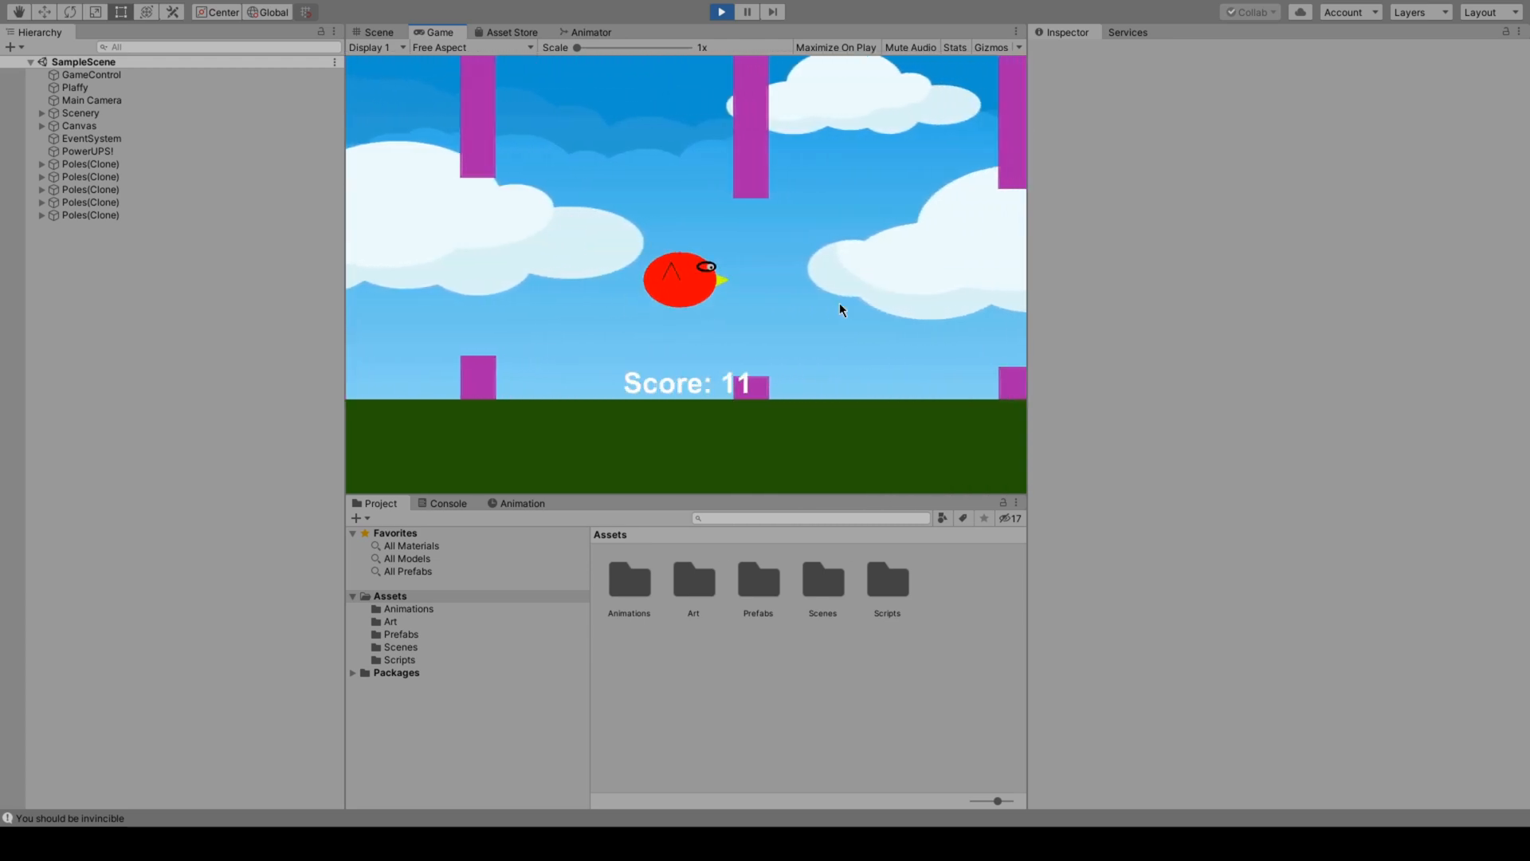
# Steer the bird through the following pole gaps until it picks up the laser power-up
pyautogui.click(840, 303)
pyautogui.click(839, 304)
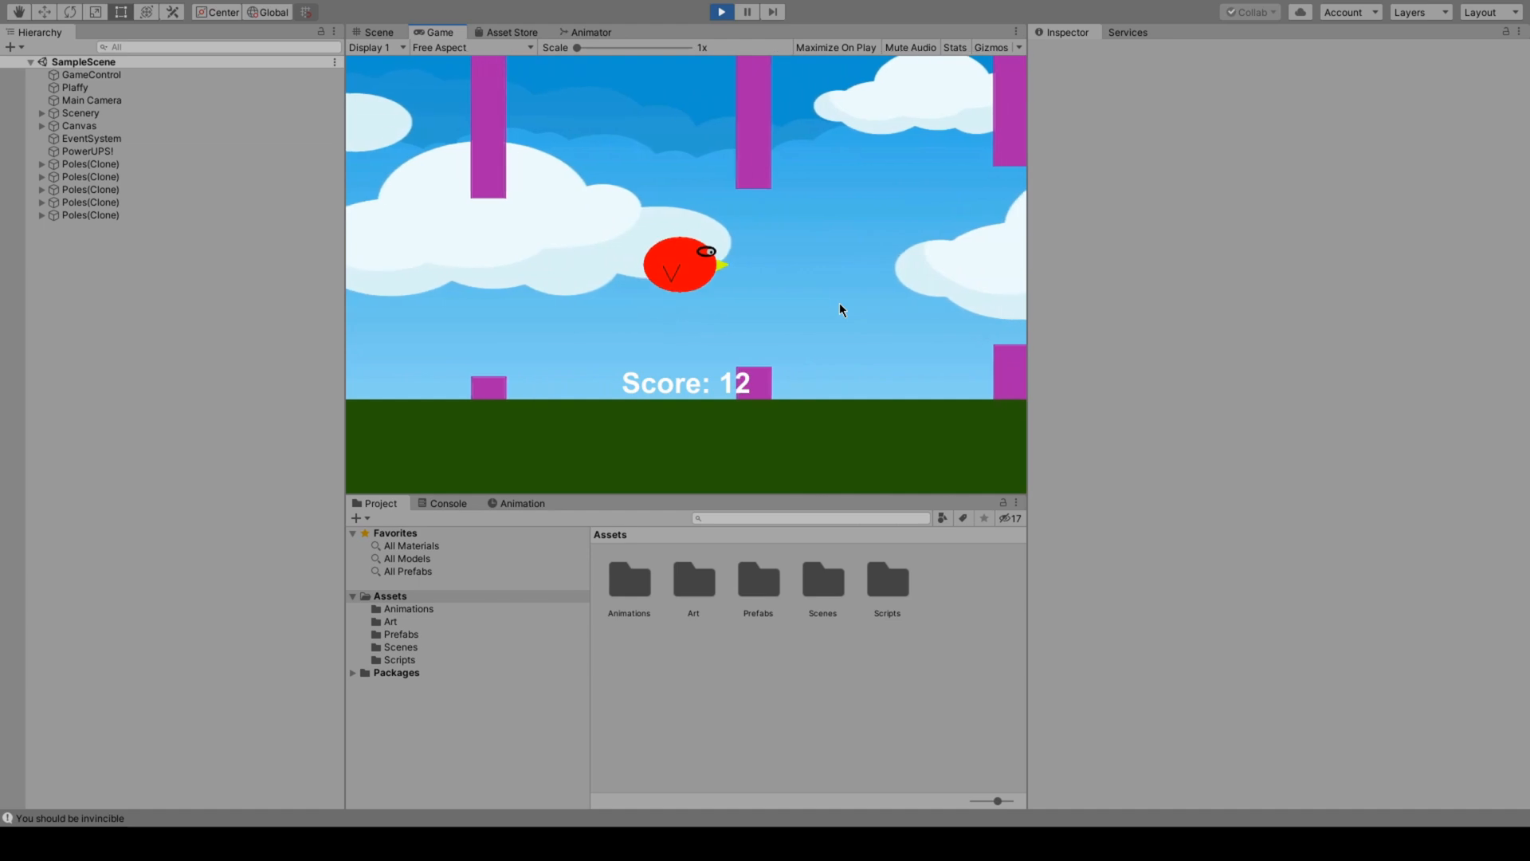
pyautogui.click(839, 303)
pyautogui.click(839, 304)
pyautogui.click(839, 304)
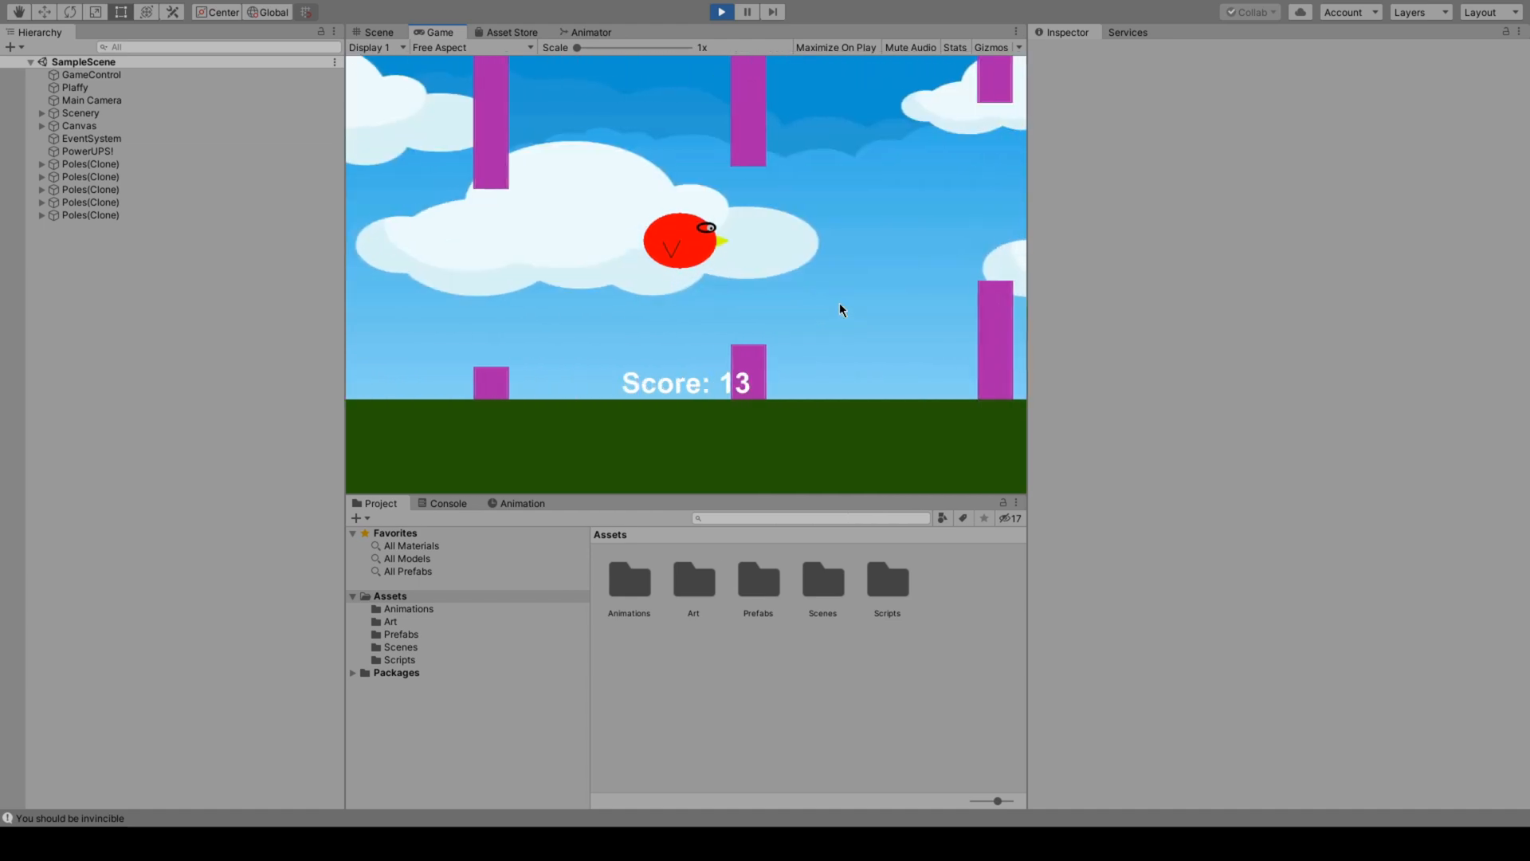
pyautogui.click(840, 310)
pyautogui.click(840, 310)
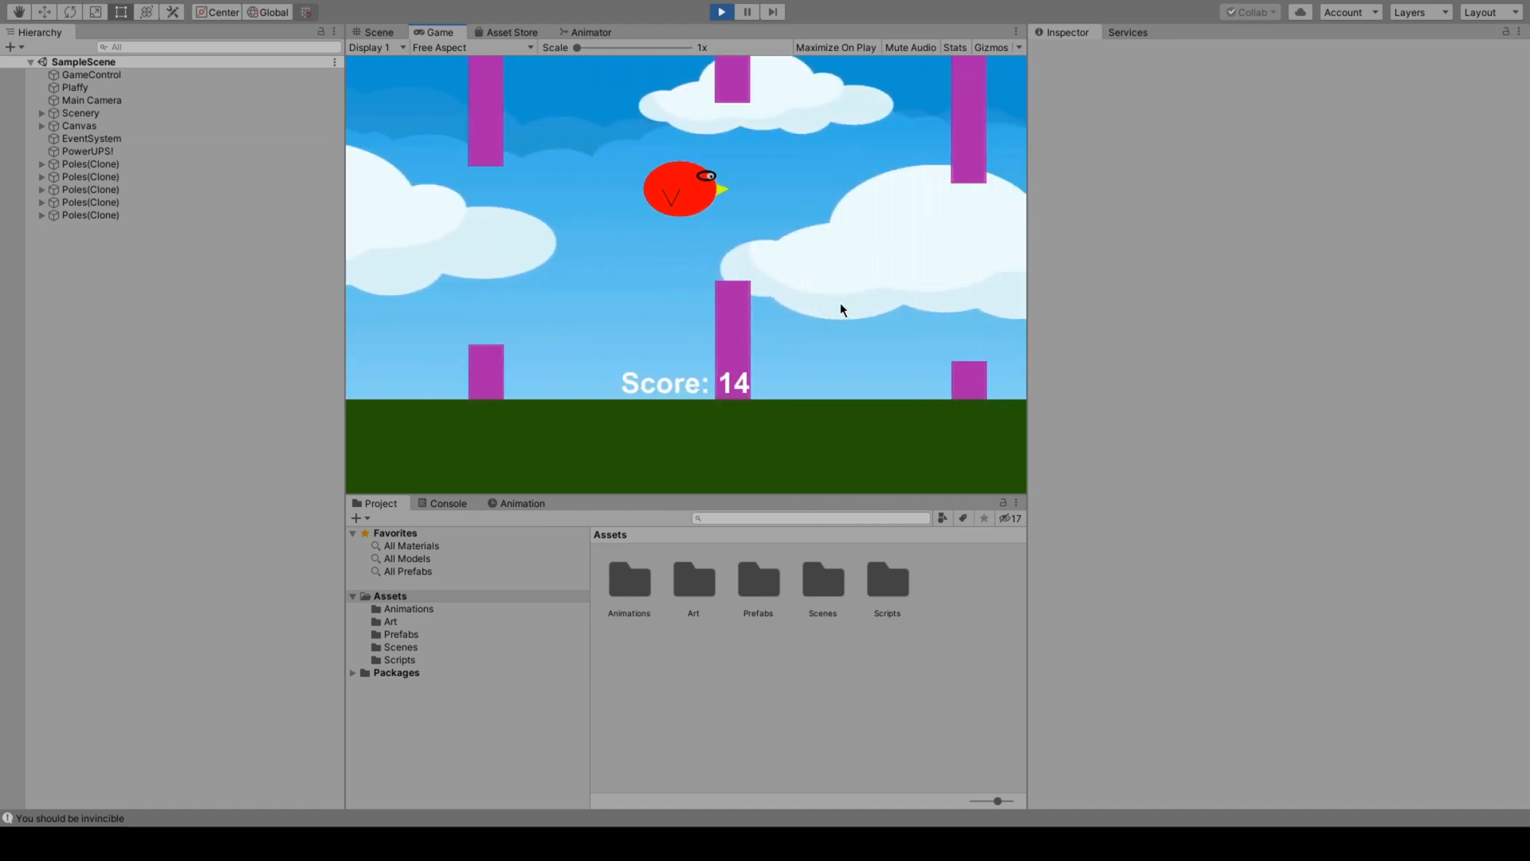
pyautogui.click(840, 310)
pyautogui.click(840, 310)
pyautogui.click(841, 304)
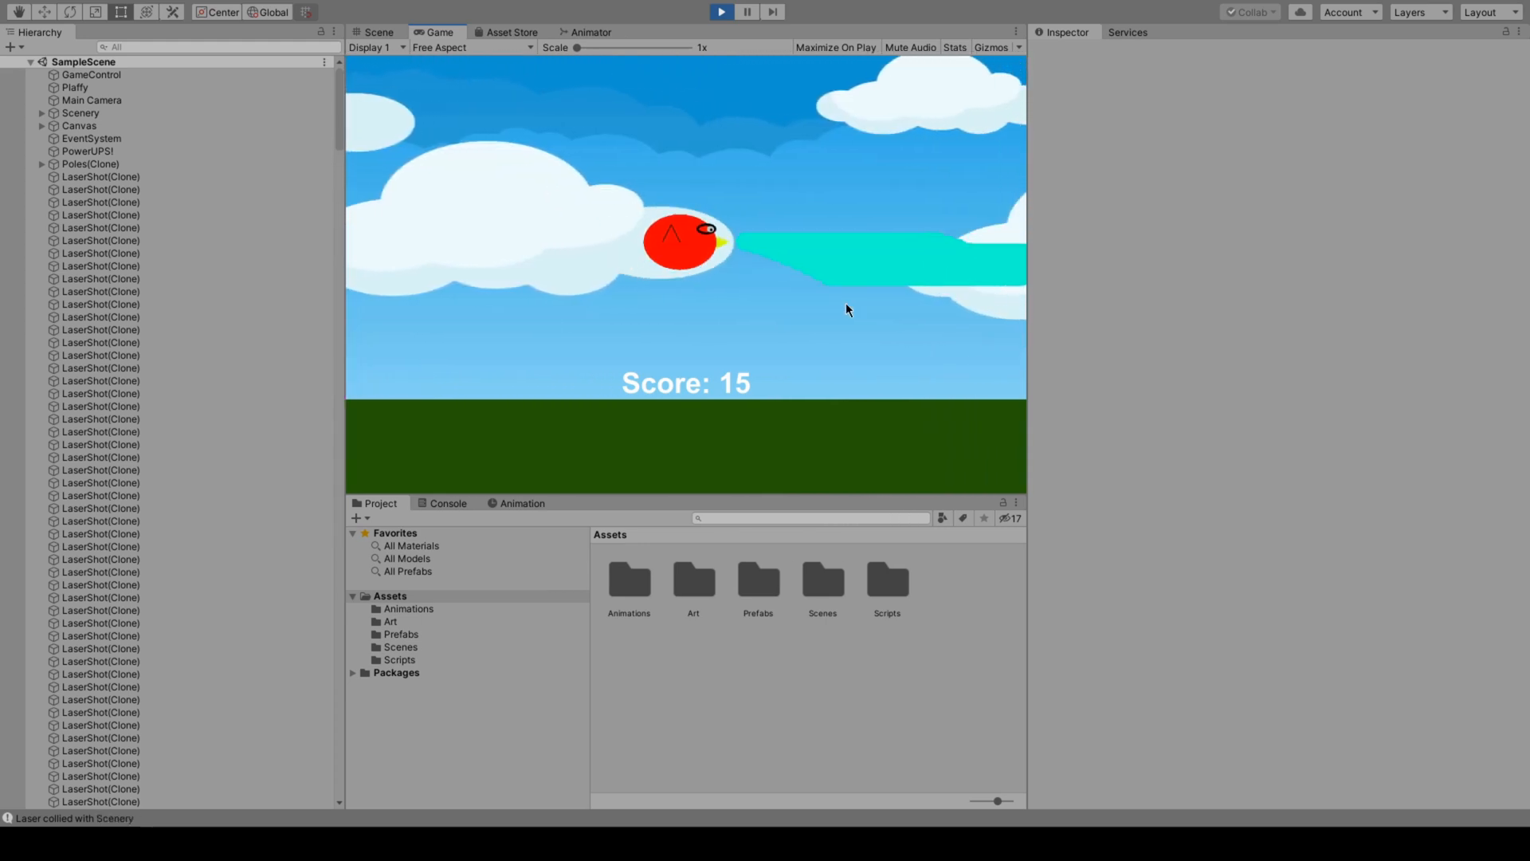
# Keep the bird airborne while it fires the laser ahead, testing the power-up until the beam stops
pyautogui.click(849, 303)
pyautogui.click(853, 303)
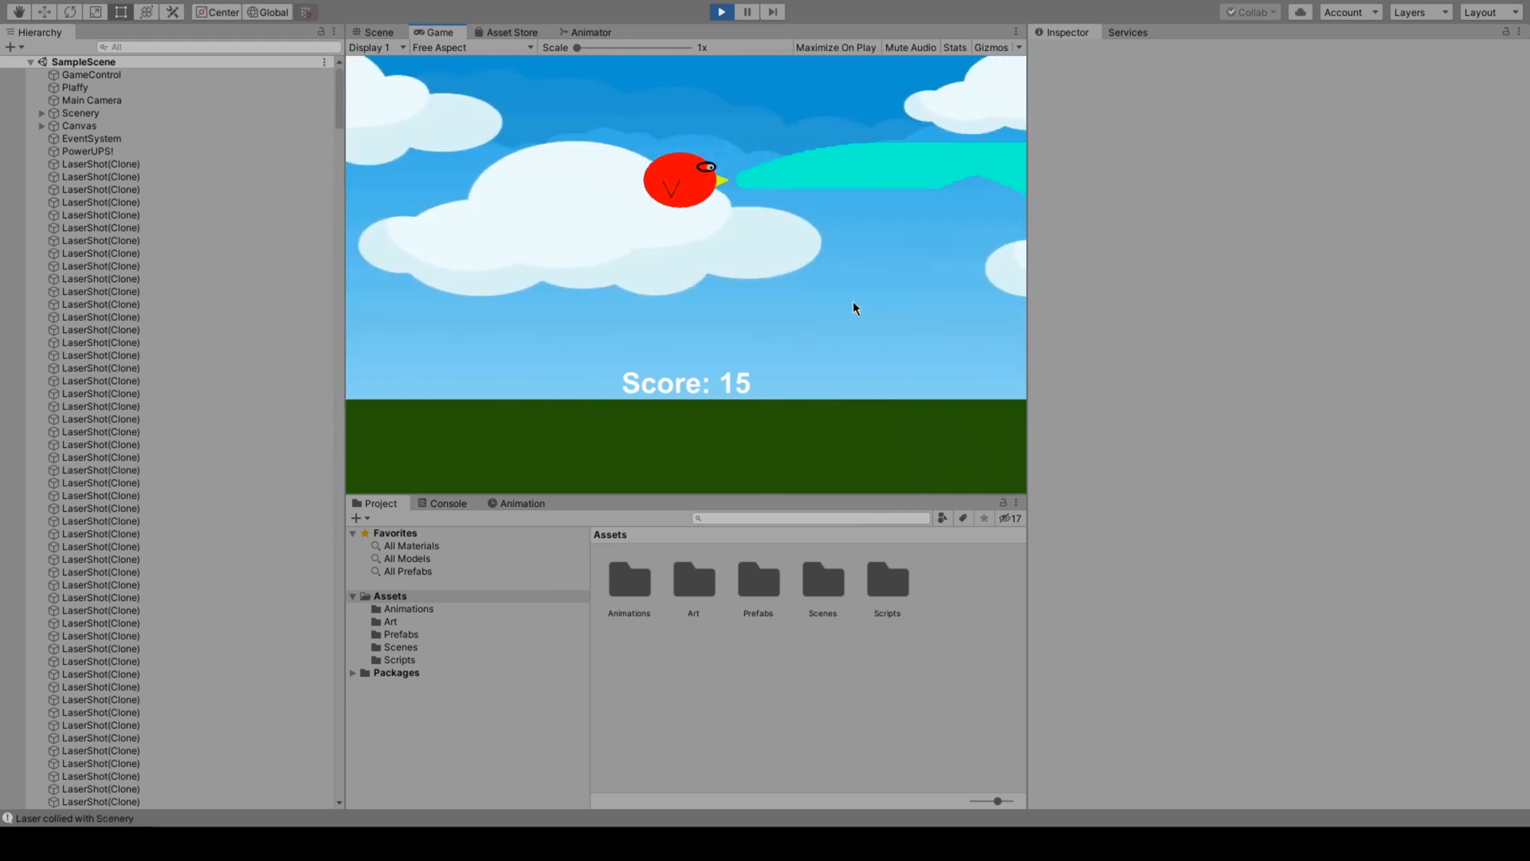
pyautogui.click(854, 303)
pyautogui.click(837, 329)
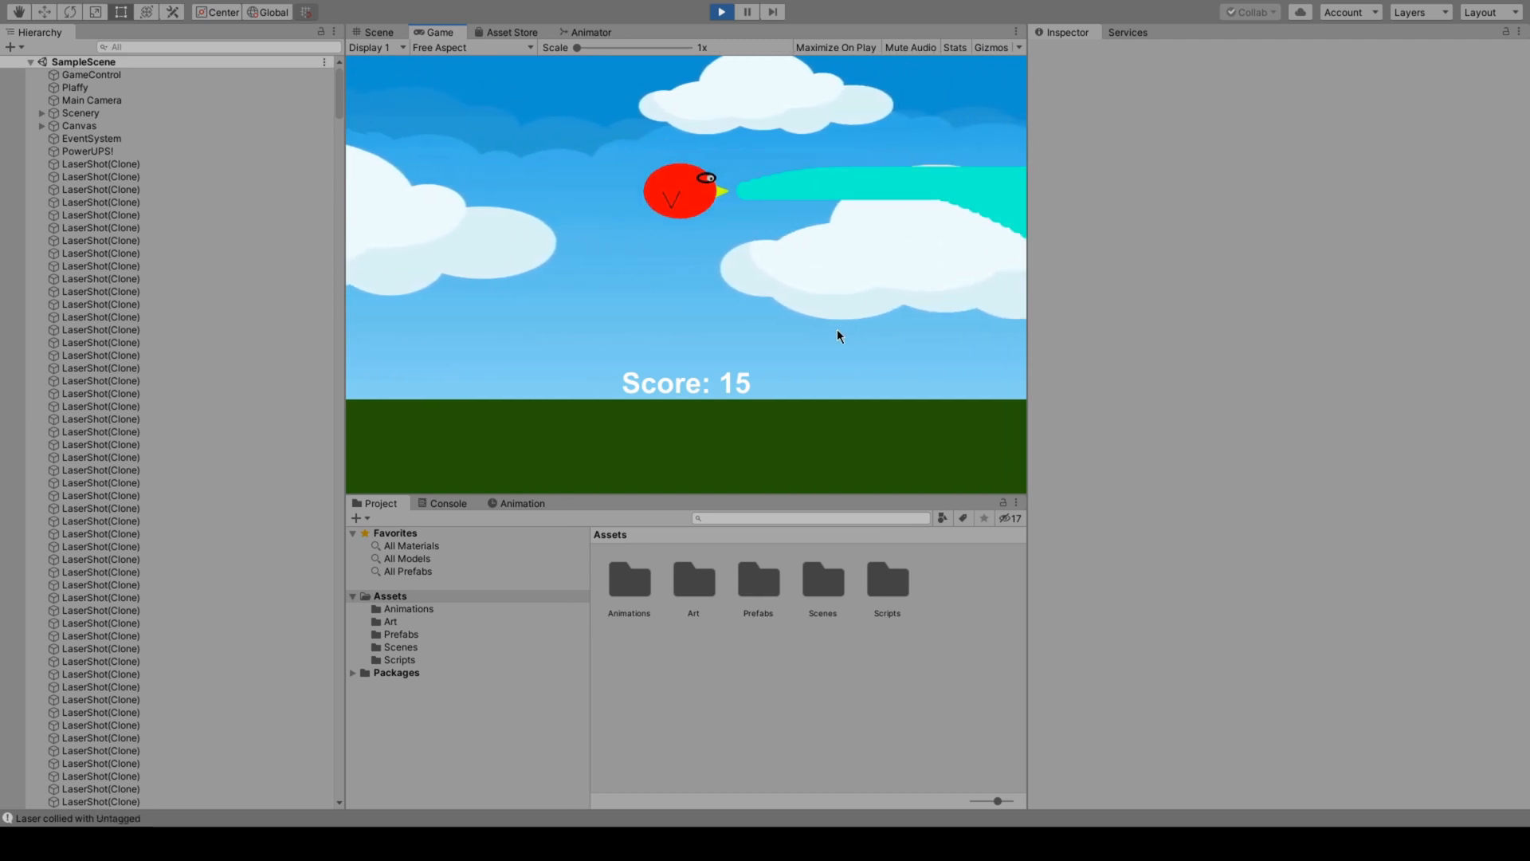
pyautogui.click(837, 335)
pyautogui.click(837, 331)
pyautogui.click(837, 332)
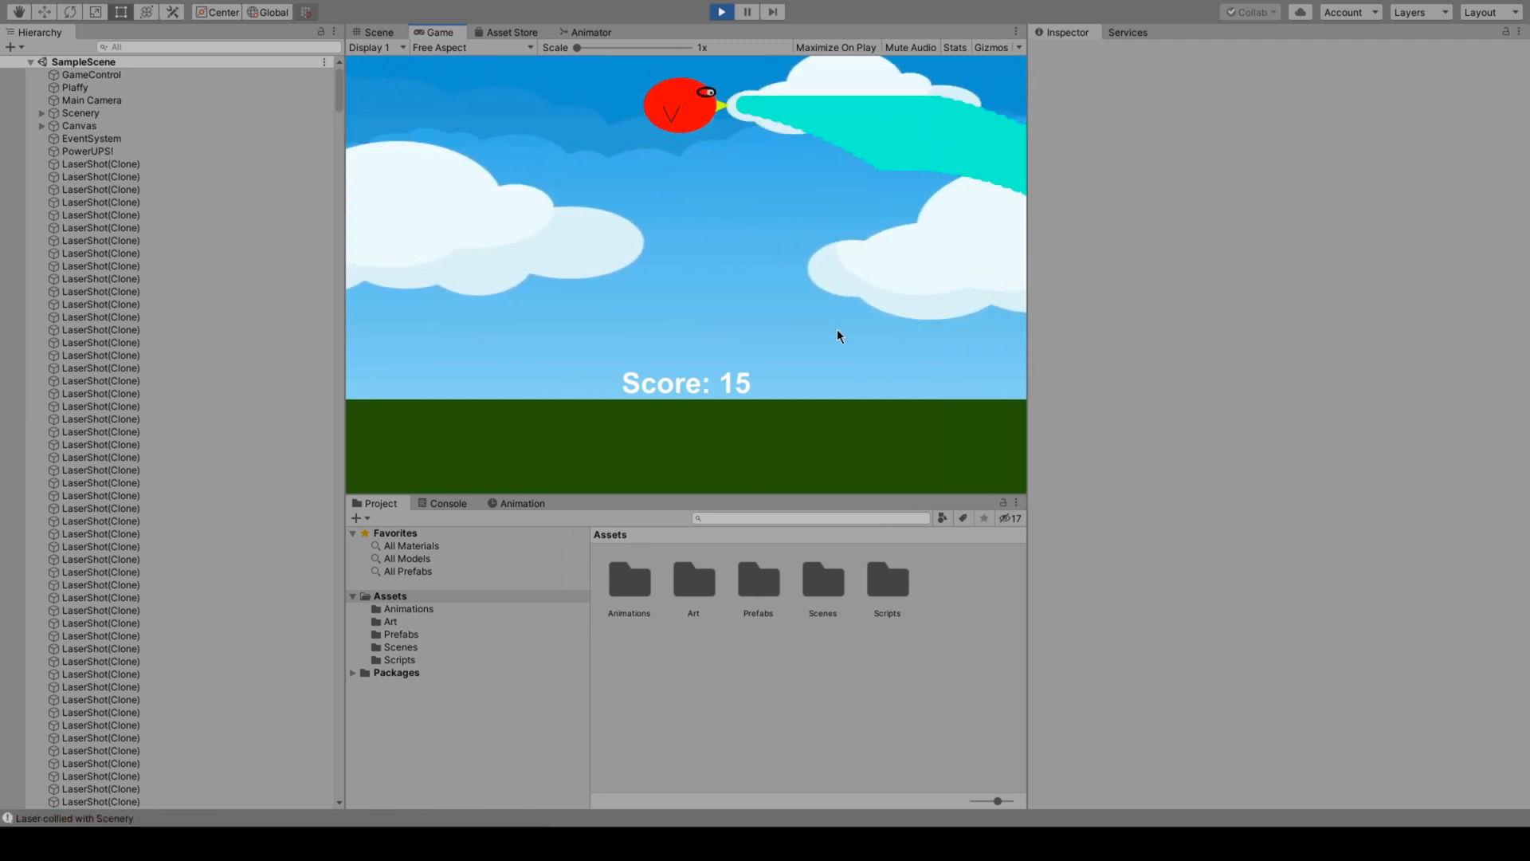
pyautogui.click(838, 331)
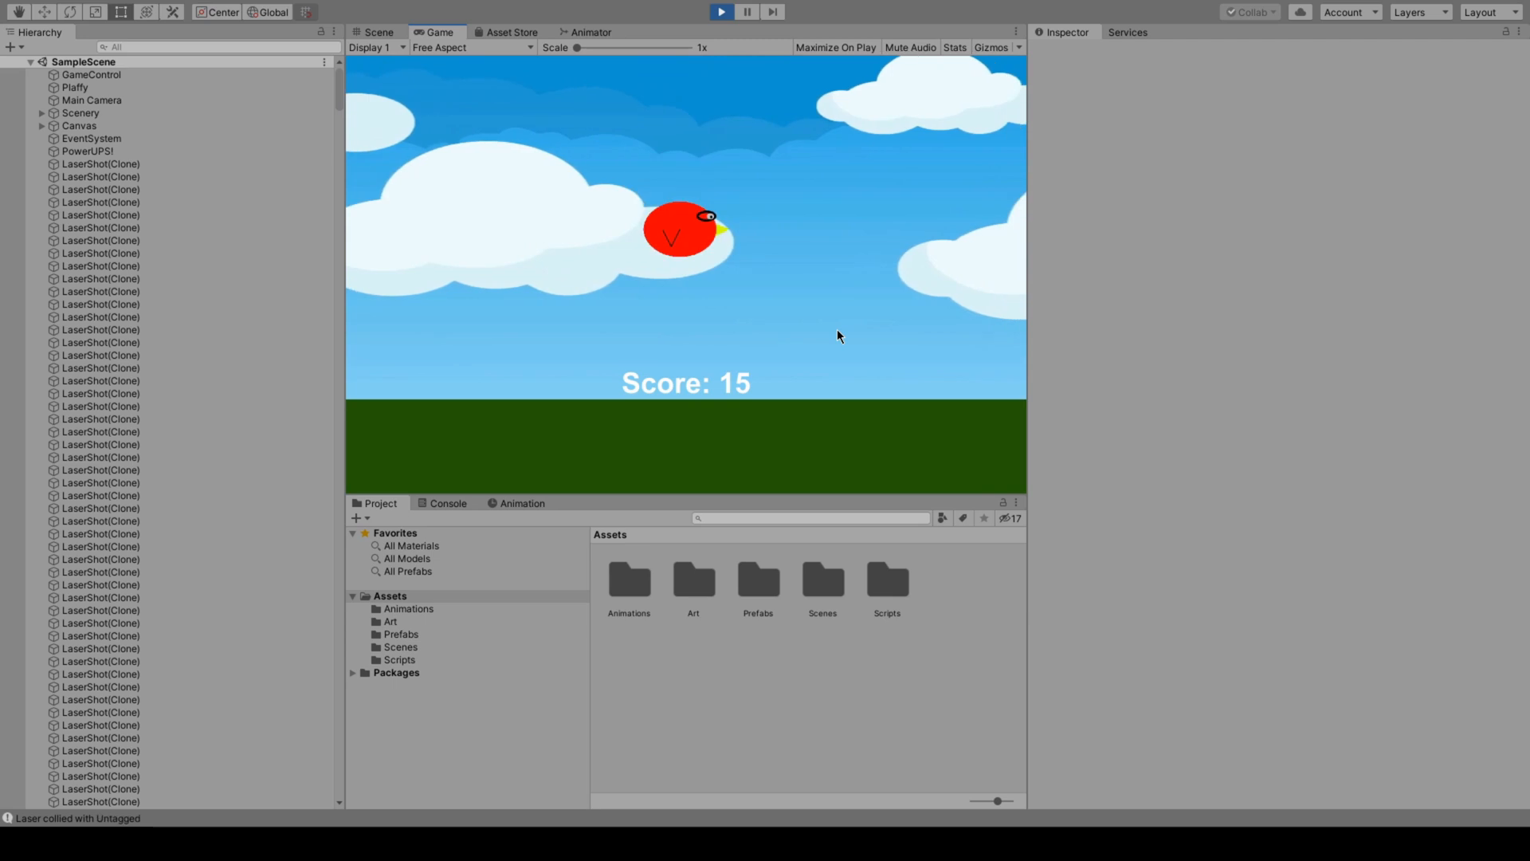
pyautogui.click(838, 331)
pyautogui.click(837, 328)
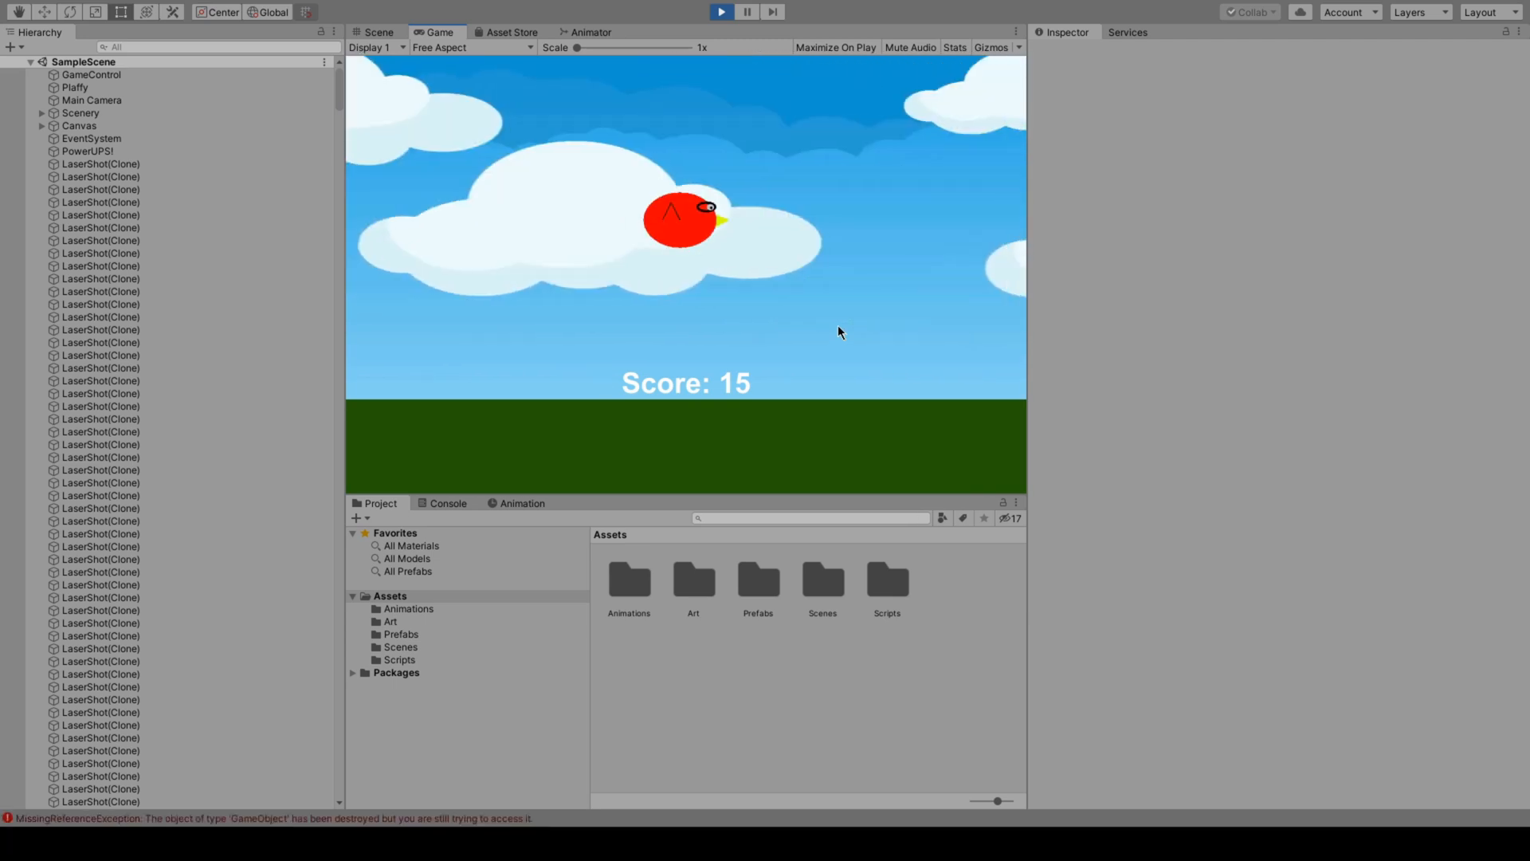
pyautogui.click(839, 326)
pyautogui.click(838, 326)
pyautogui.click(839, 326)
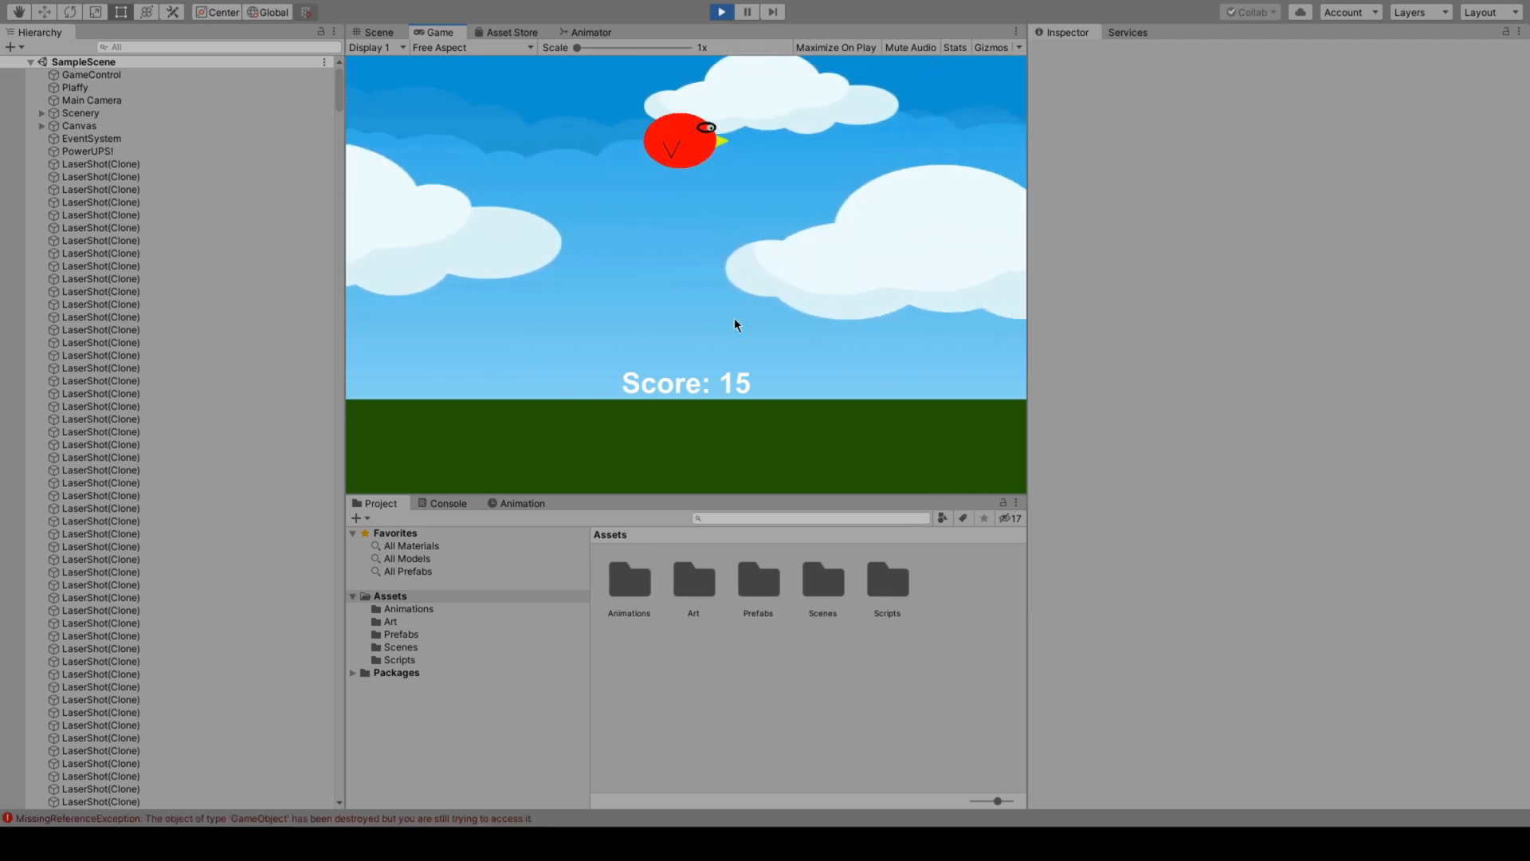
# Pause the game, switch to the Scene view and examine the list of LaserShot clones in the Hierarchy
pyautogui.click(733, 319)
pyautogui.click(747, 12)
pyautogui.click(379, 32)
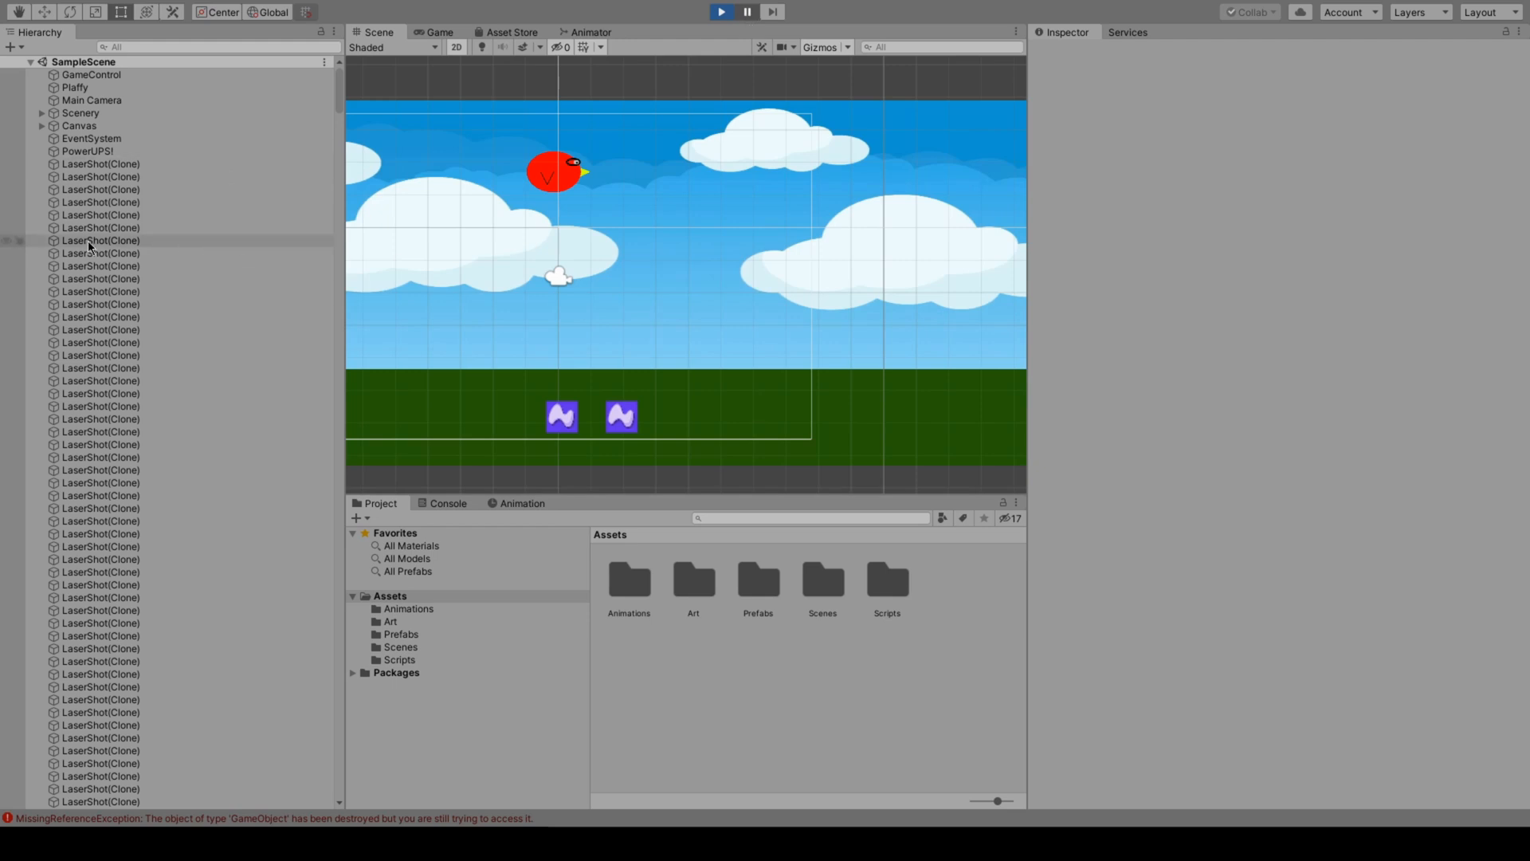
pyautogui.scroll(-10, 144, 695)
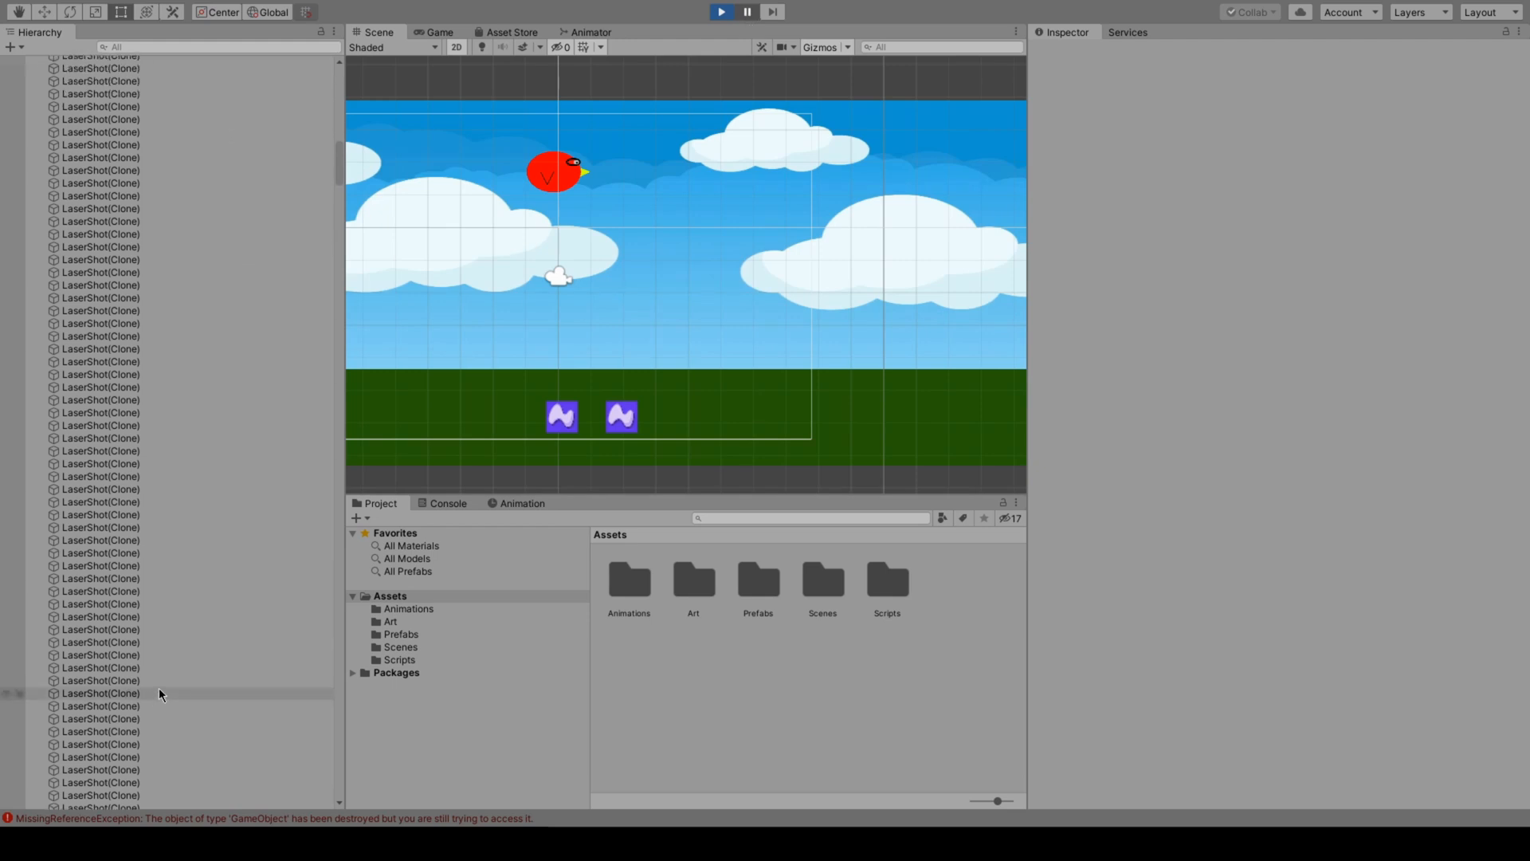
pyautogui.scroll(-5, 245, 471)
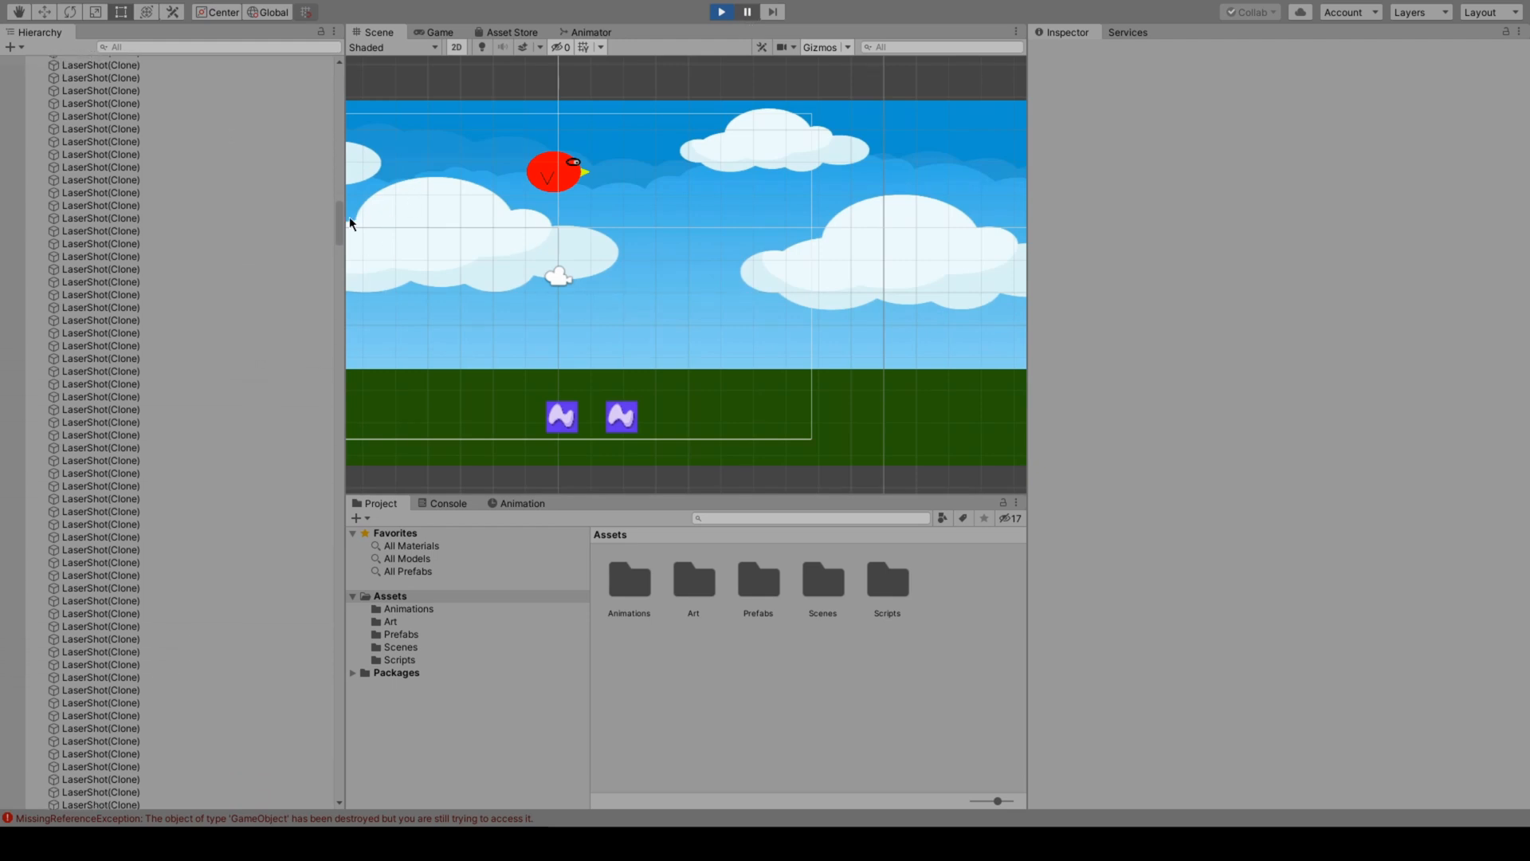
pyautogui.moveTo(341, 223)
pyautogui.mouseDown()
pyautogui.moveTo(351, 793)
pyautogui.moveTo(338, 79)
pyautogui.mouseUp()
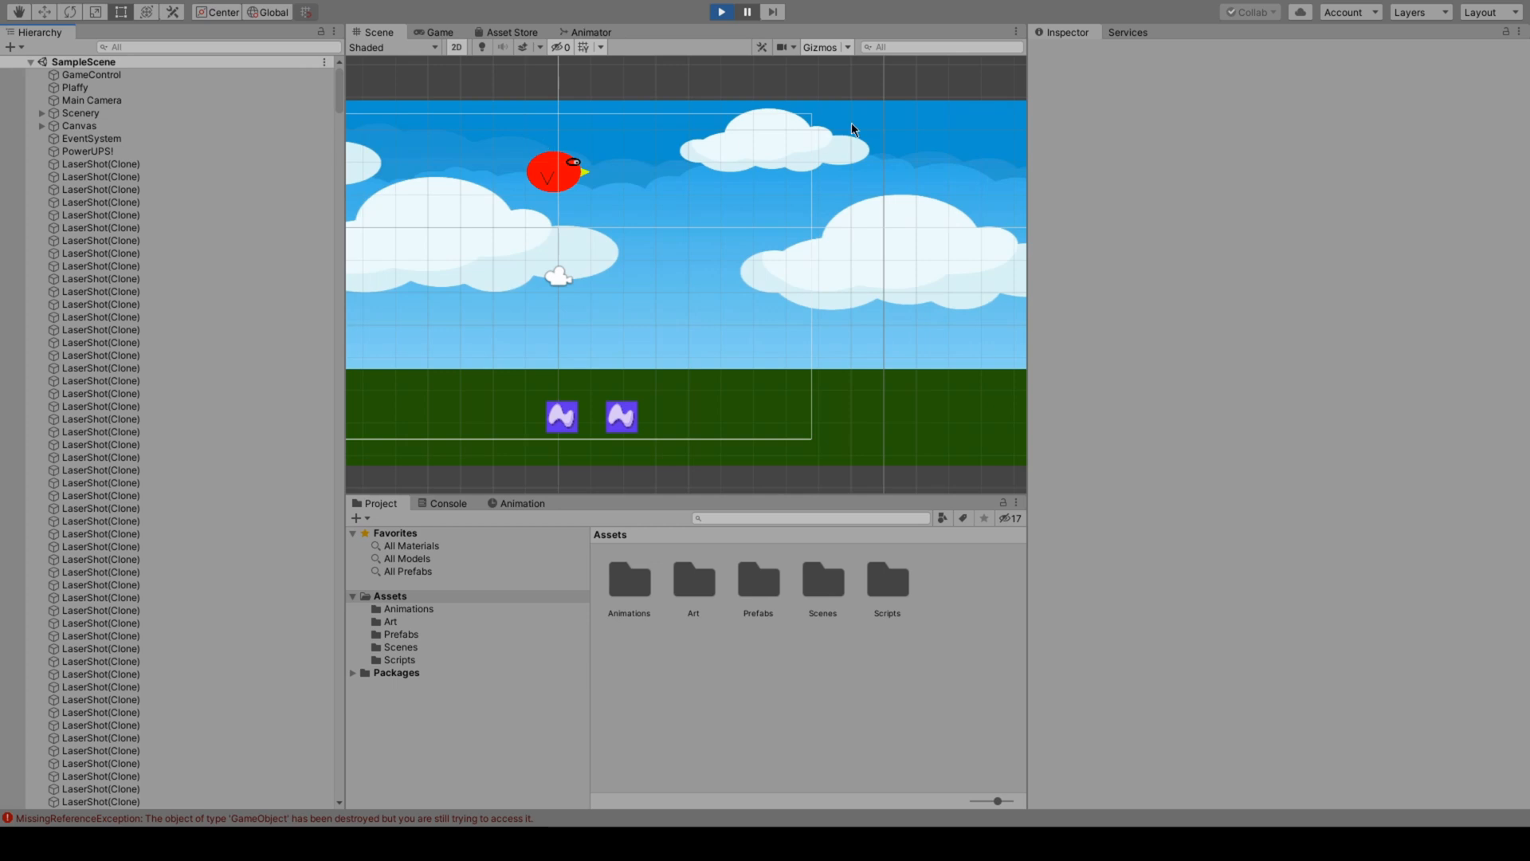
# Resume the game and keep the bird airborne until the leftover LaserShot clones are removed from the Hierarchy
pyautogui.click(747, 12)
pyautogui.click(750, 296)
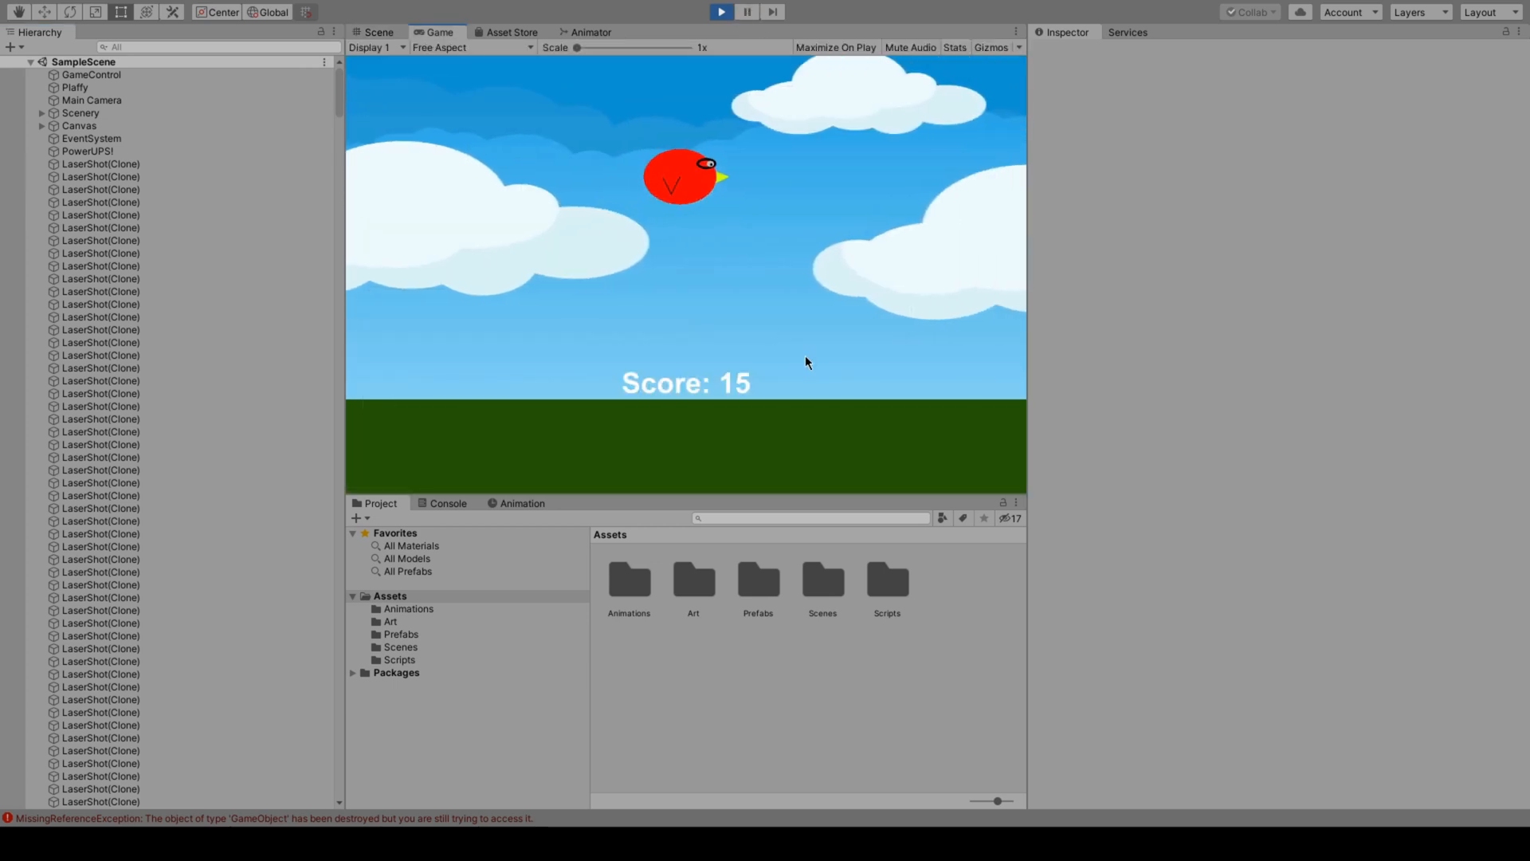
pyautogui.click(806, 357)
pyautogui.click(805, 356)
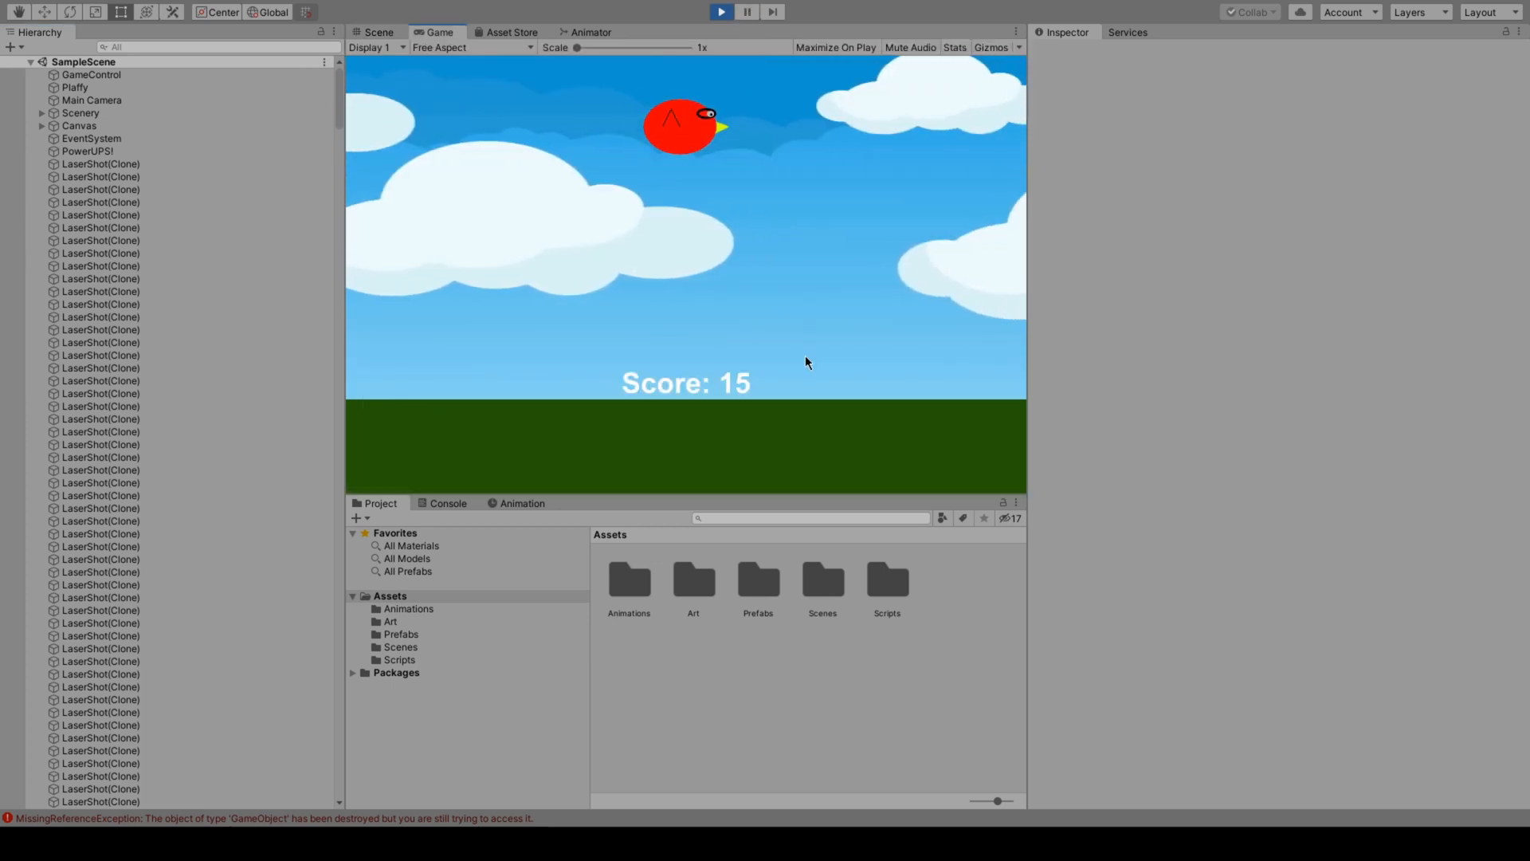
pyautogui.click(805, 355)
pyautogui.click(804, 356)
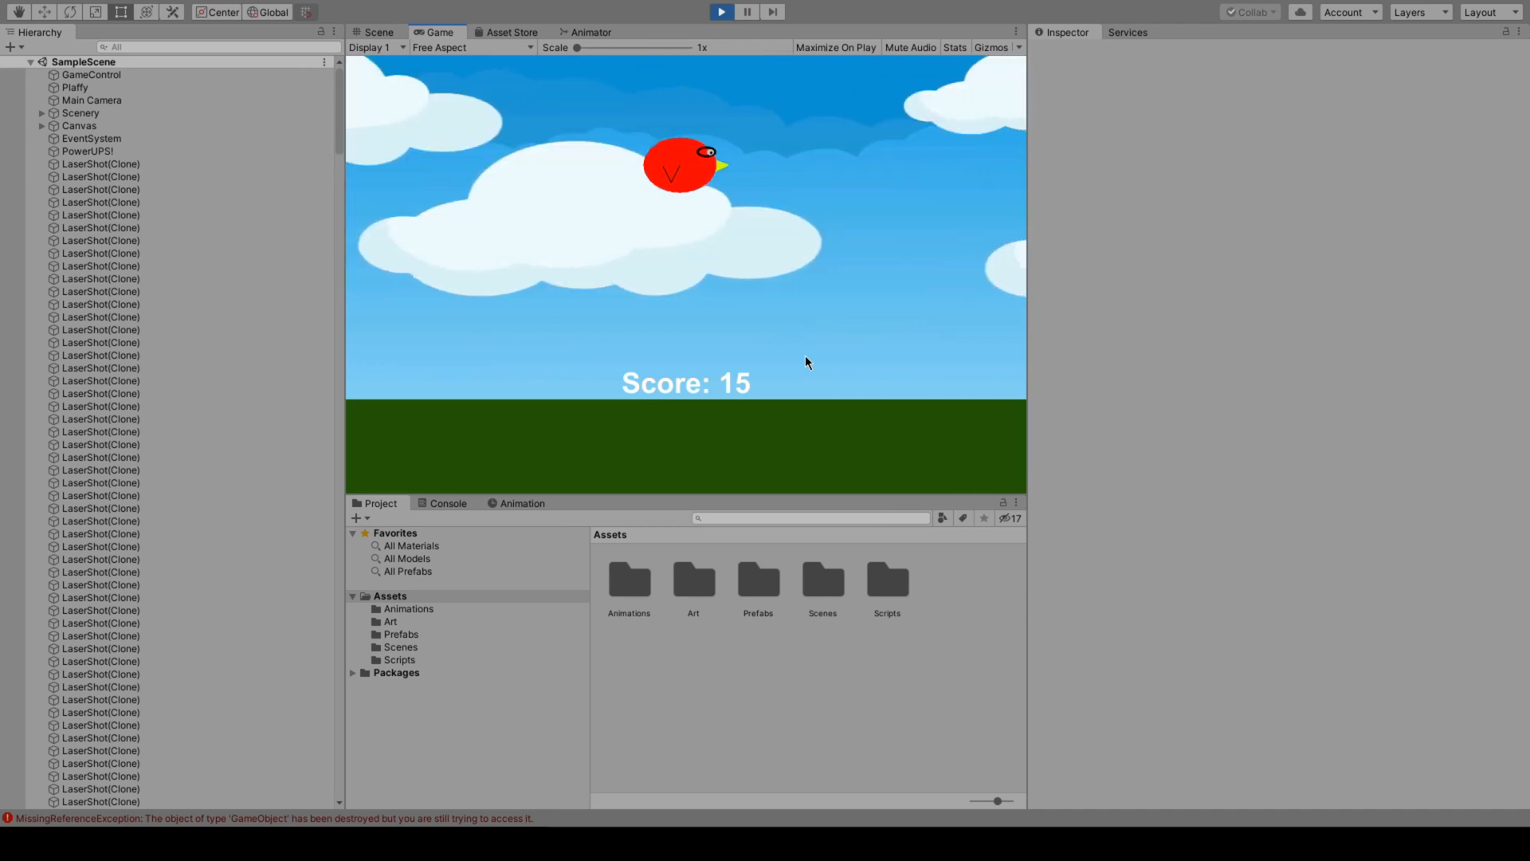
pyautogui.click(805, 356)
pyautogui.click(806, 352)
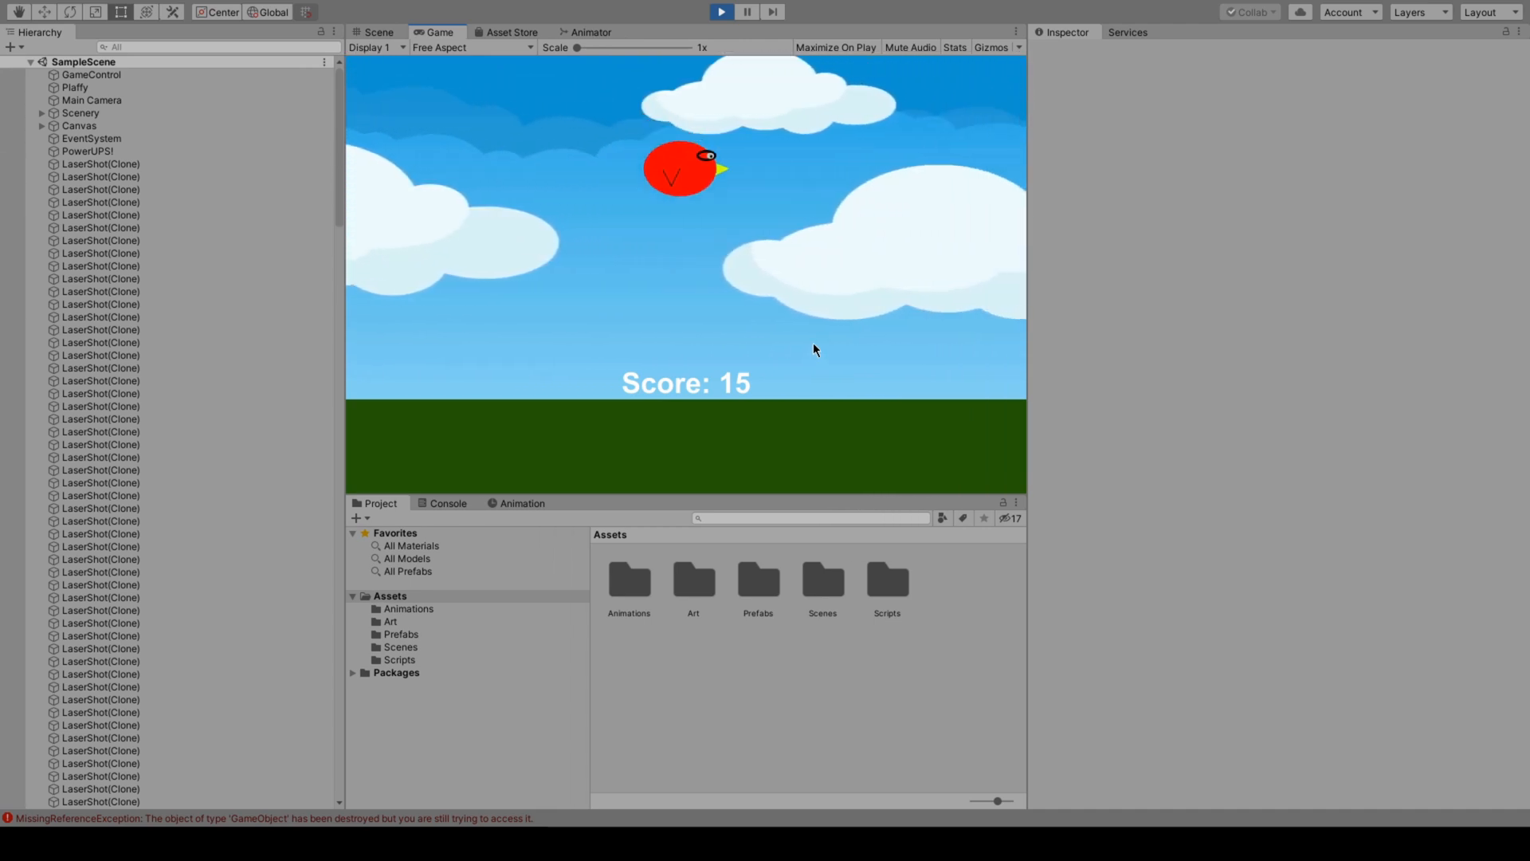
pyautogui.click(812, 352)
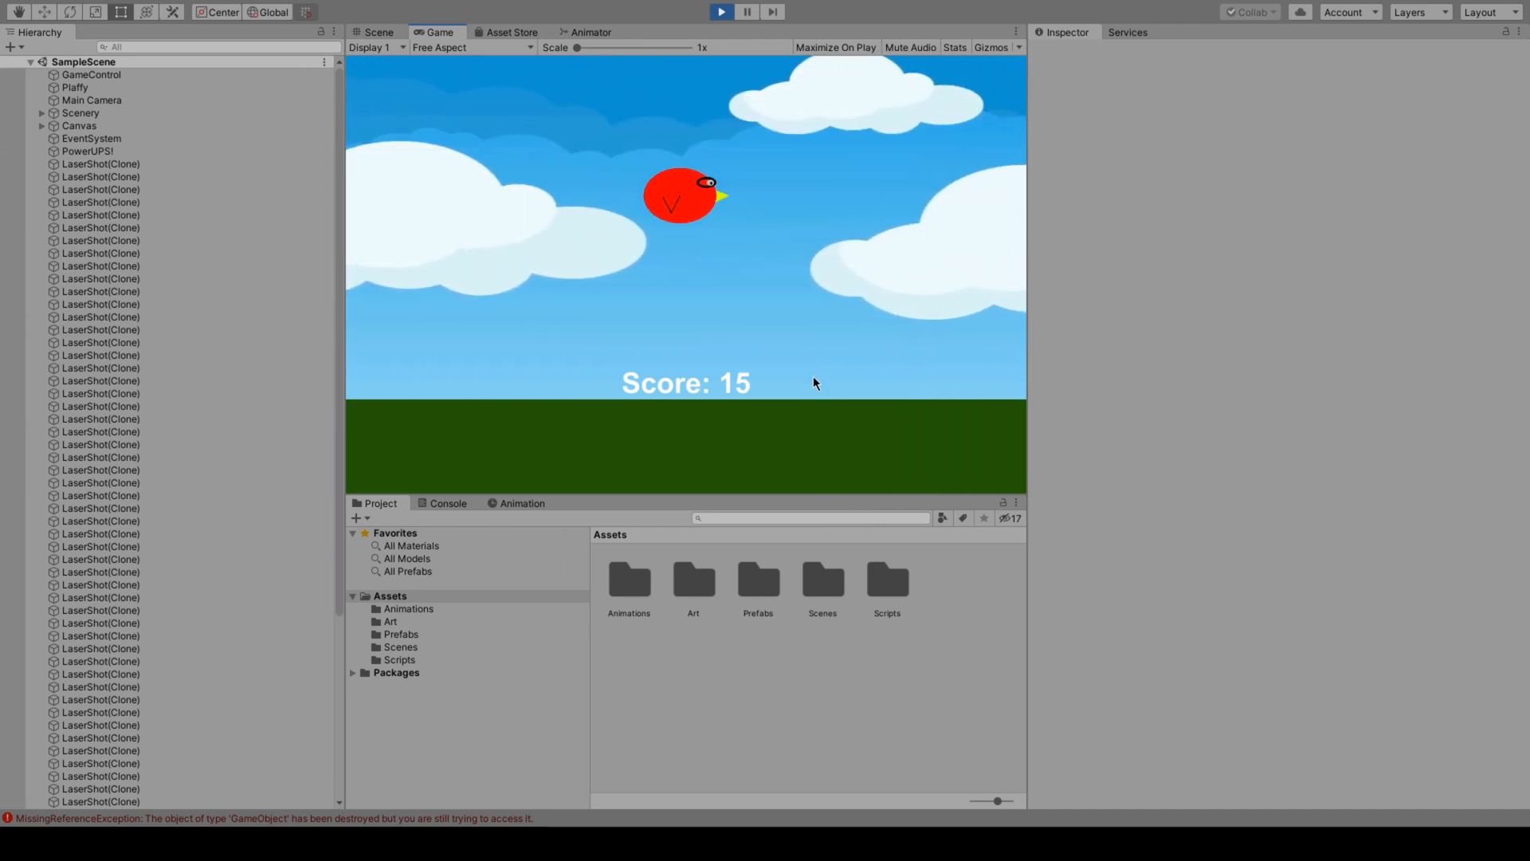
pyautogui.click(820, 370)
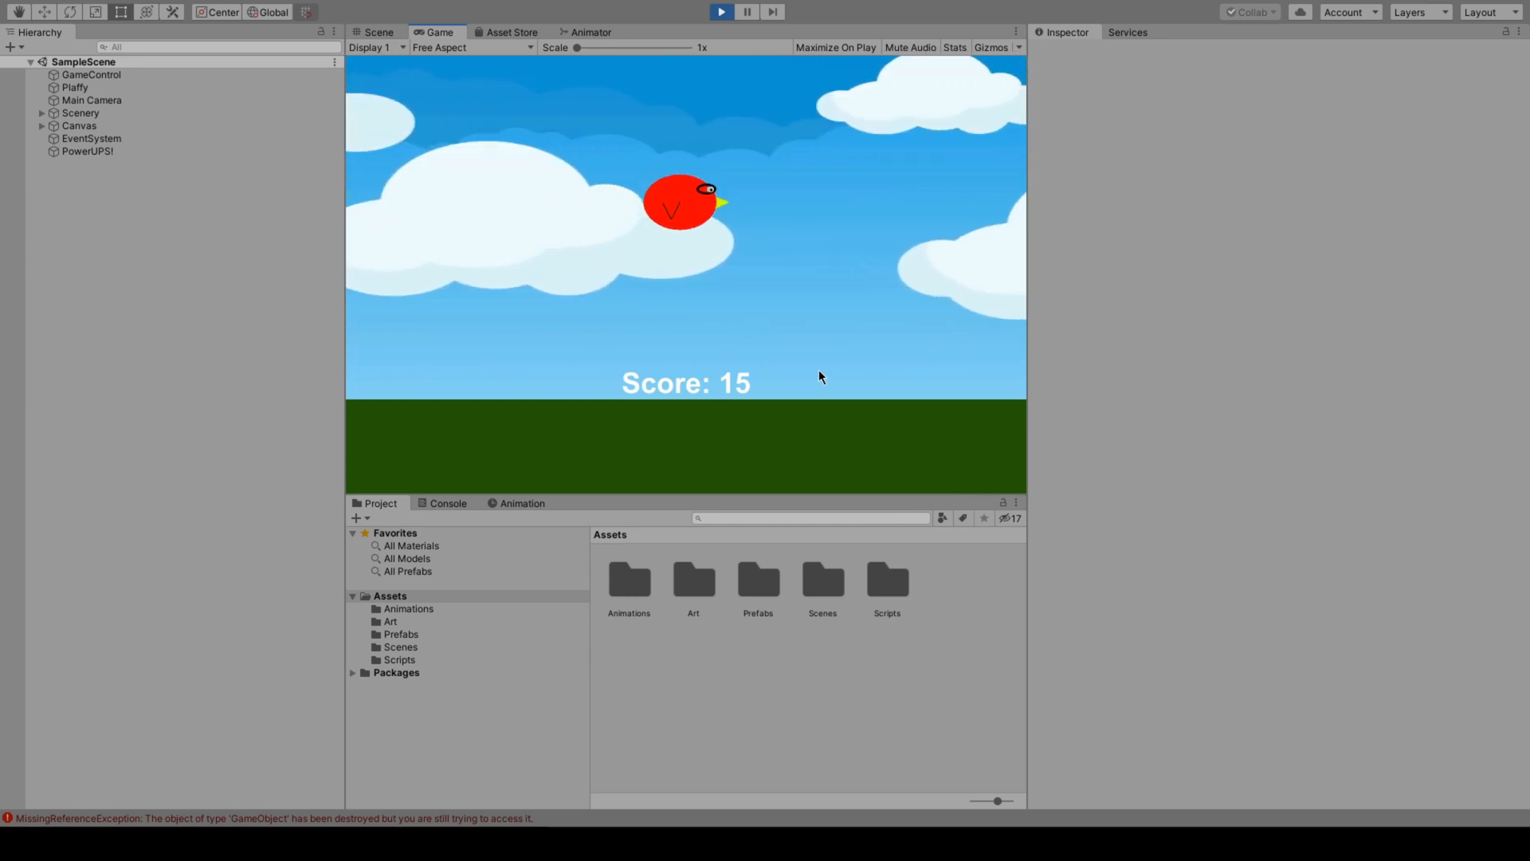
# Keep the bird airborne over the empty scenery to check whether any new poles or power-ups spawn
pyautogui.click(820, 370)
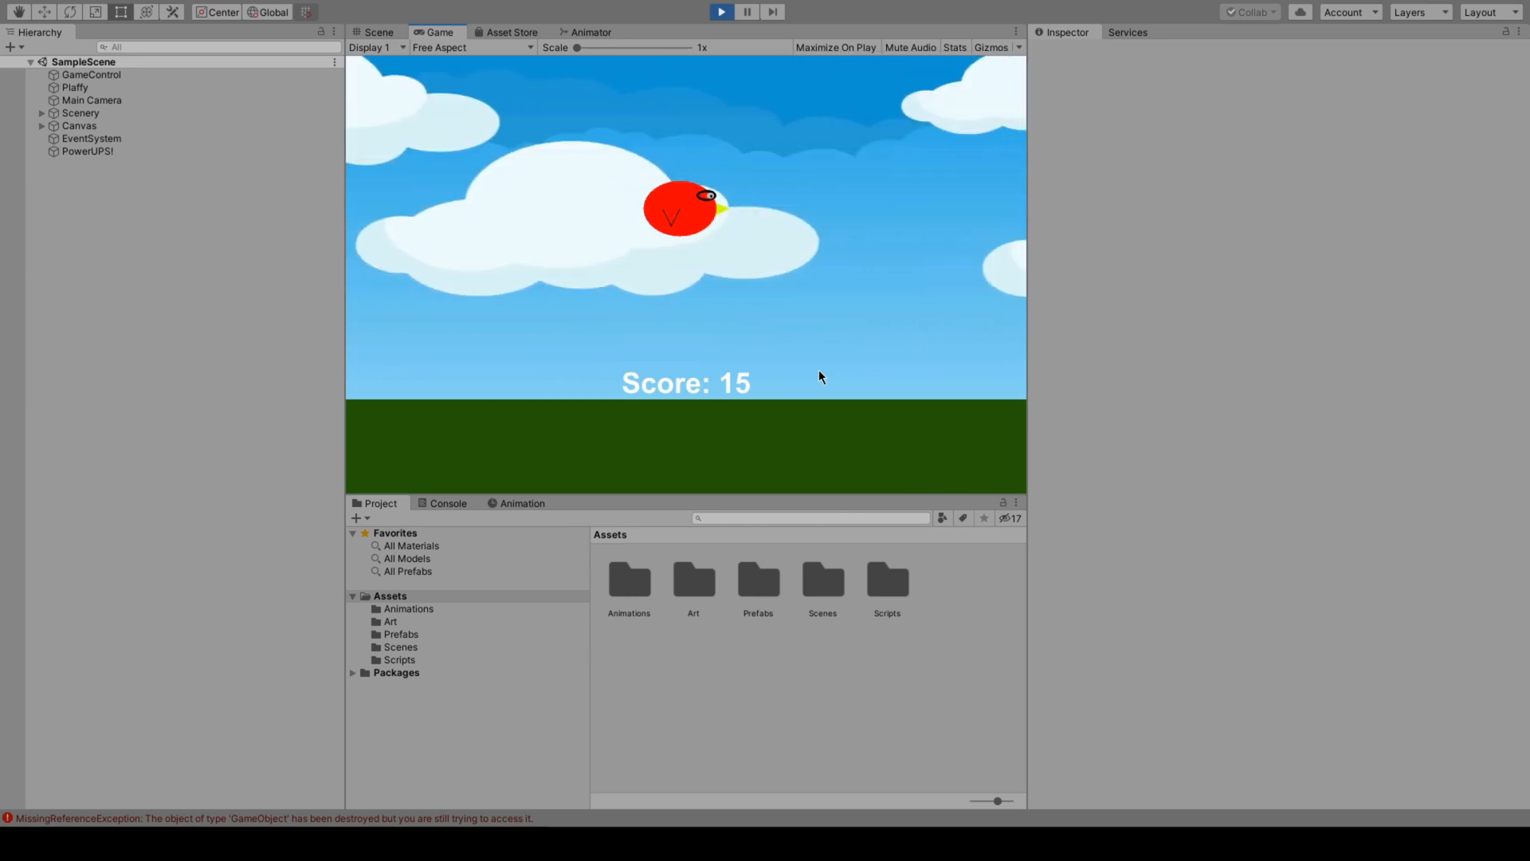
pyautogui.click(820, 370)
pyautogui.click(819, 370)
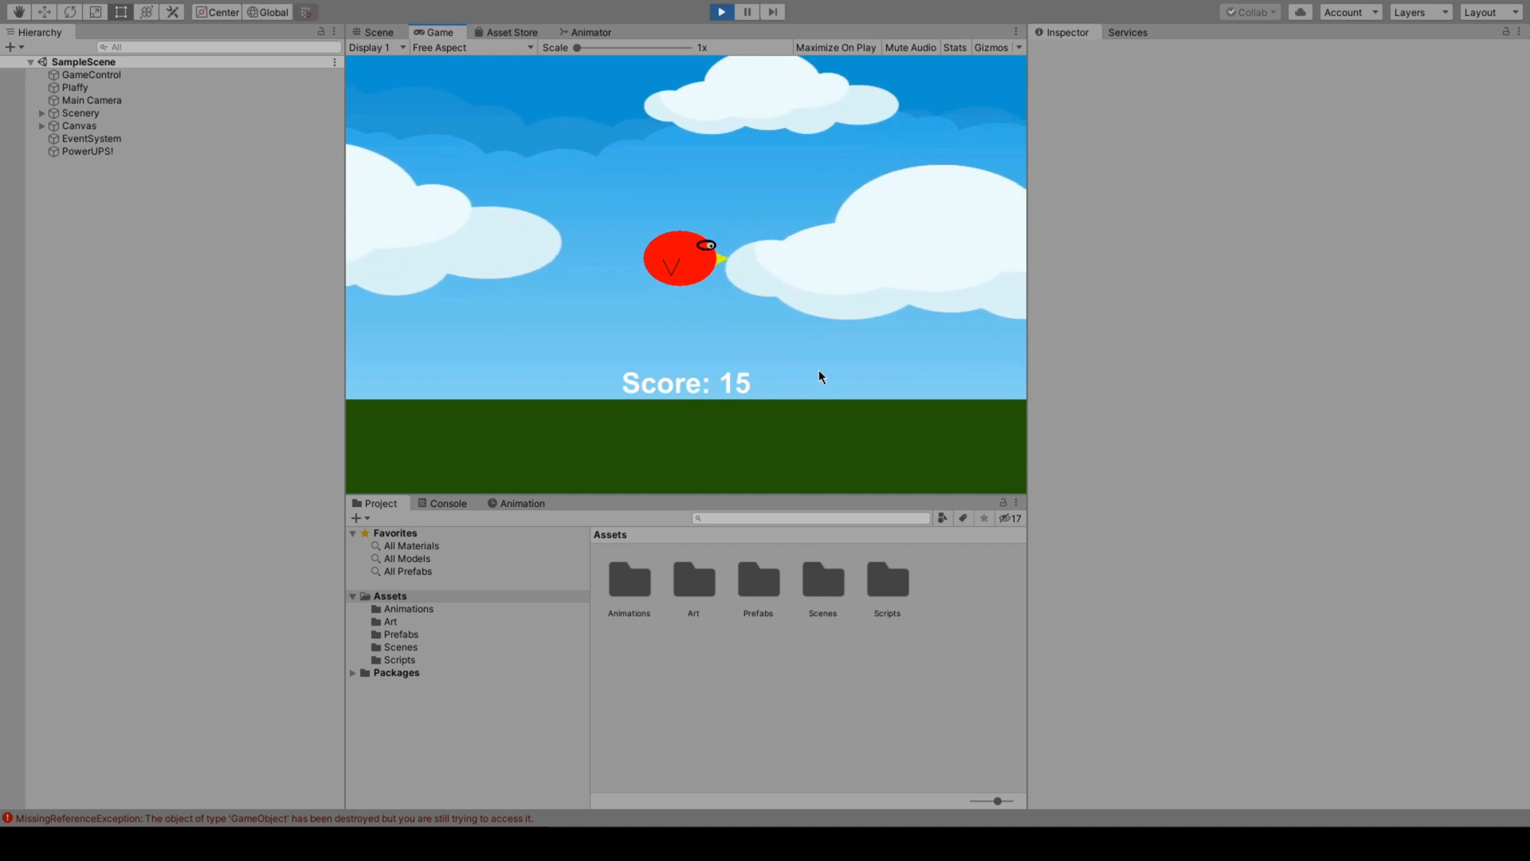
pyautogui.click(819, 370)
pyautogui.click(820, 371)
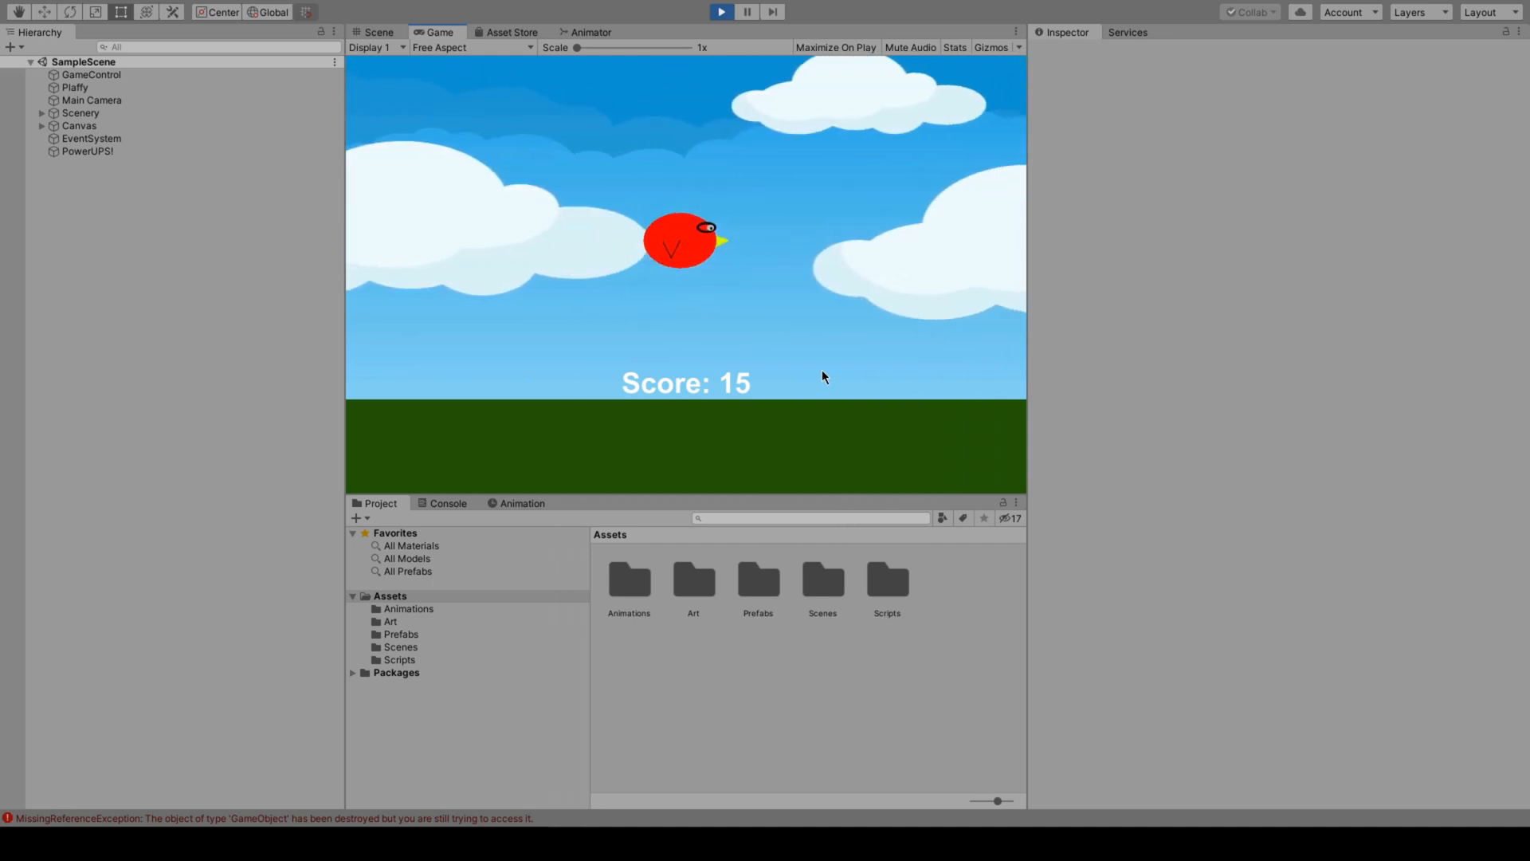
pyautogui.click(820, 371)
pyautogui.click(822, 362)
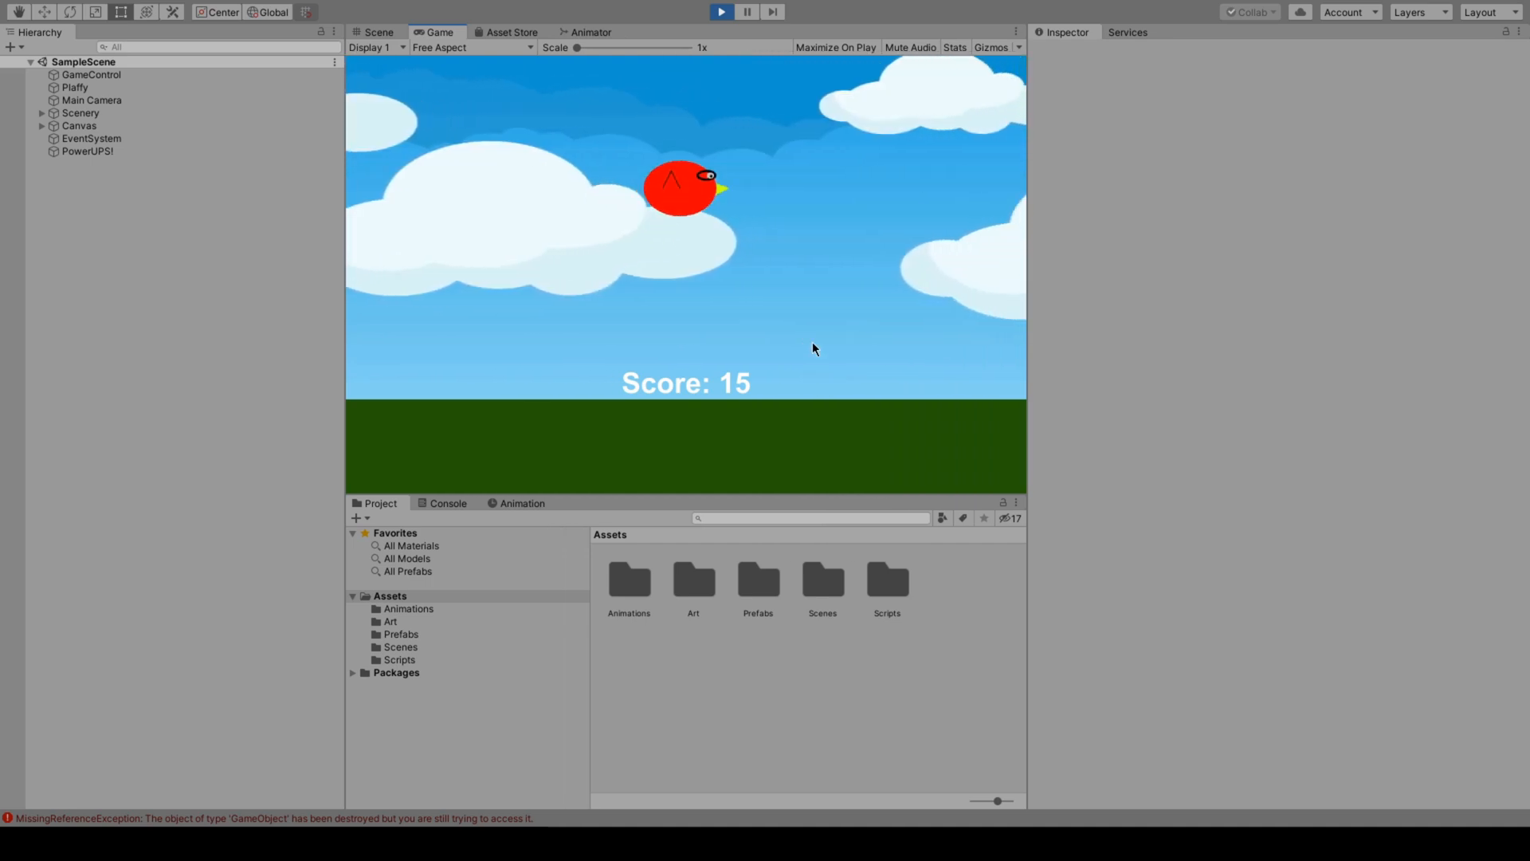
pyautogui.click(813, 348)
pyautogui.click(813, 349)
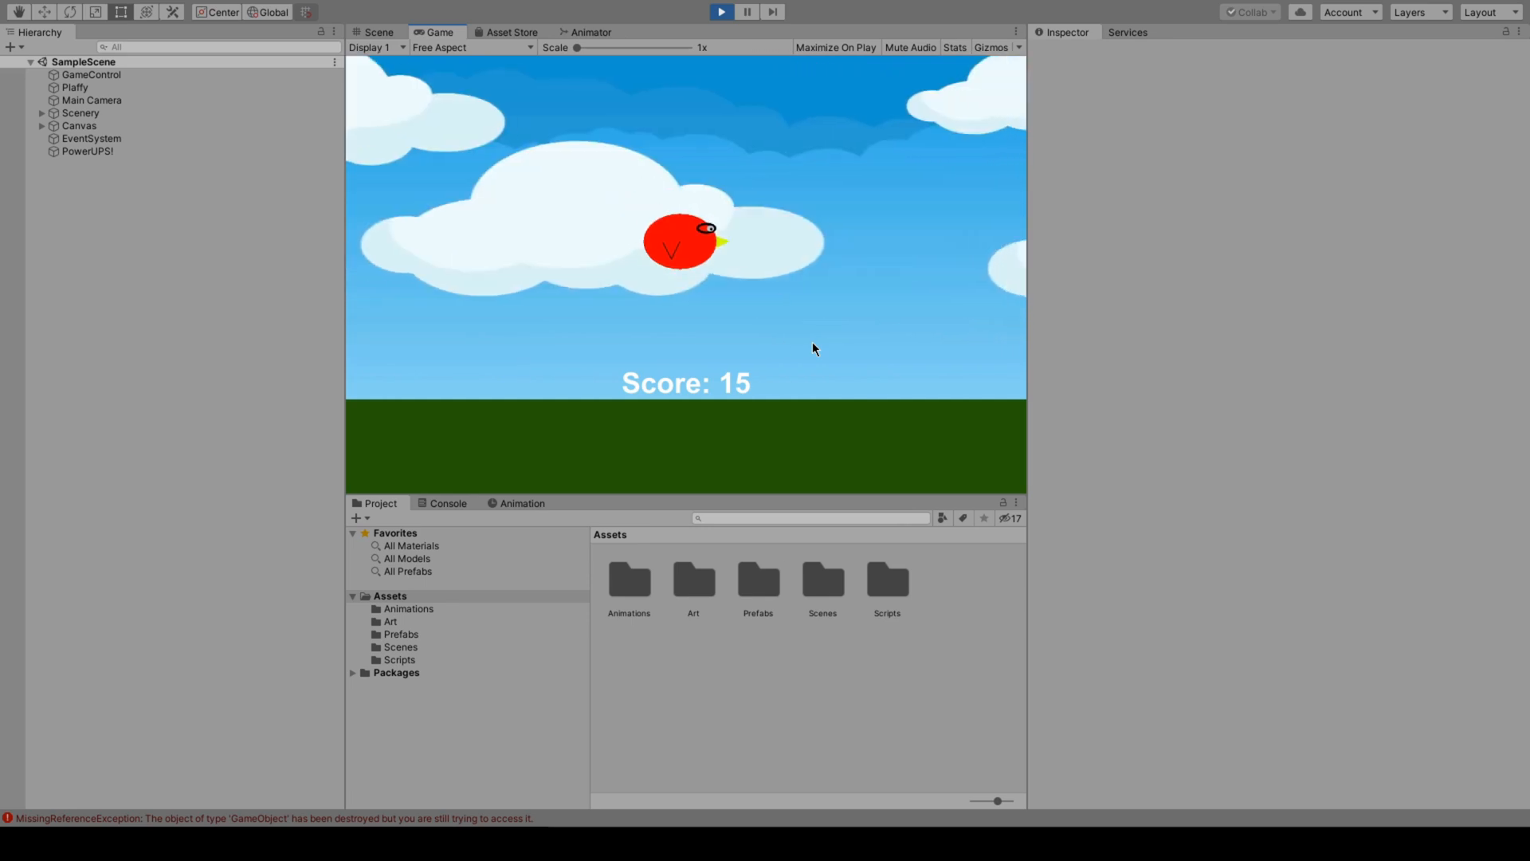
pyautogui.click(813, 348)
pyautogui.click(813, 347)
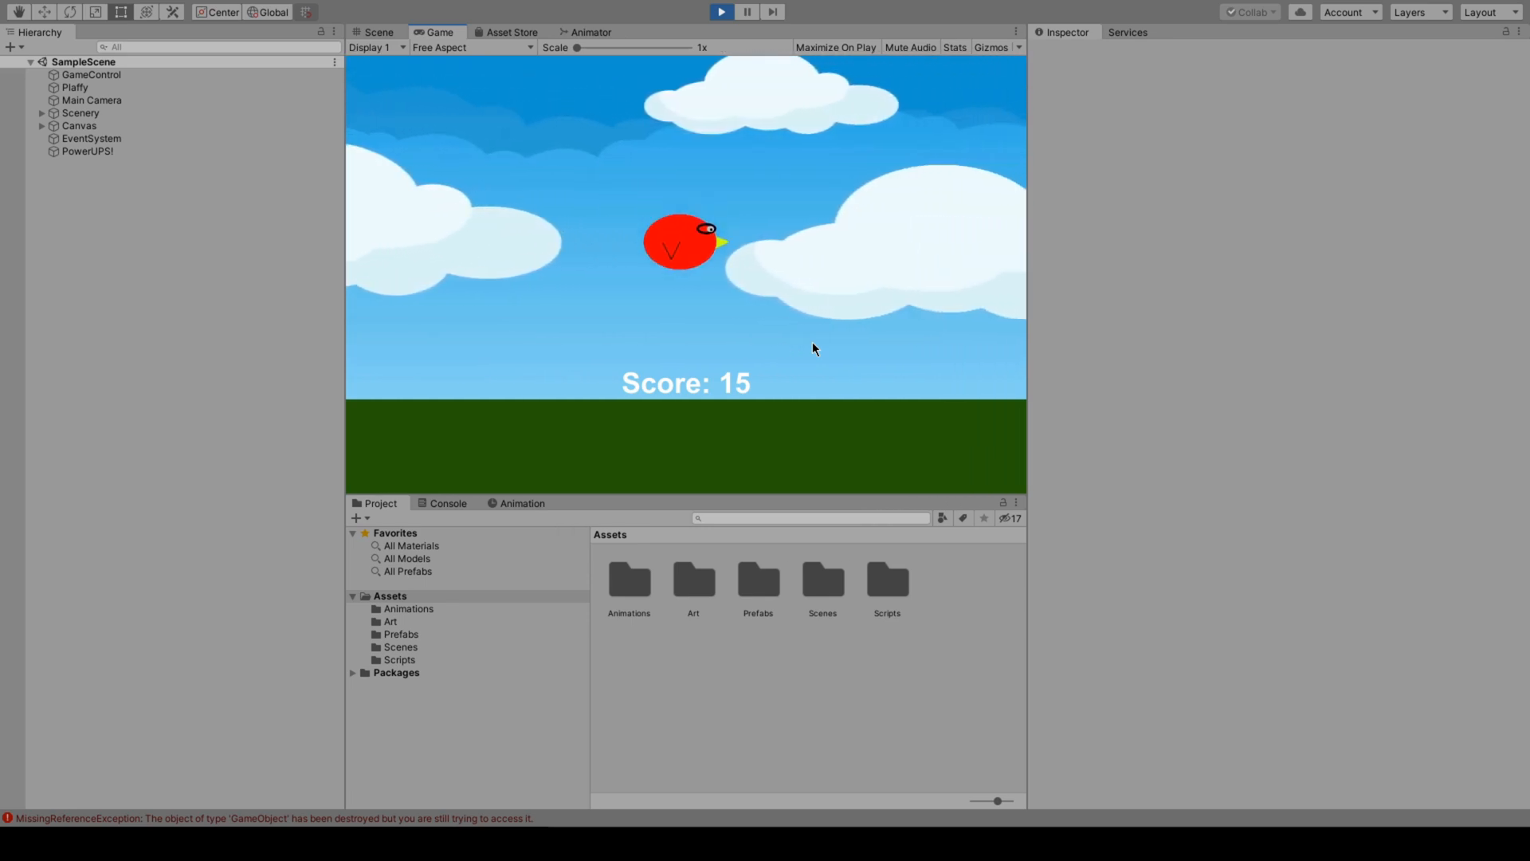
pyautogui.click(813, 347)
pyautogui.click(813, 348)
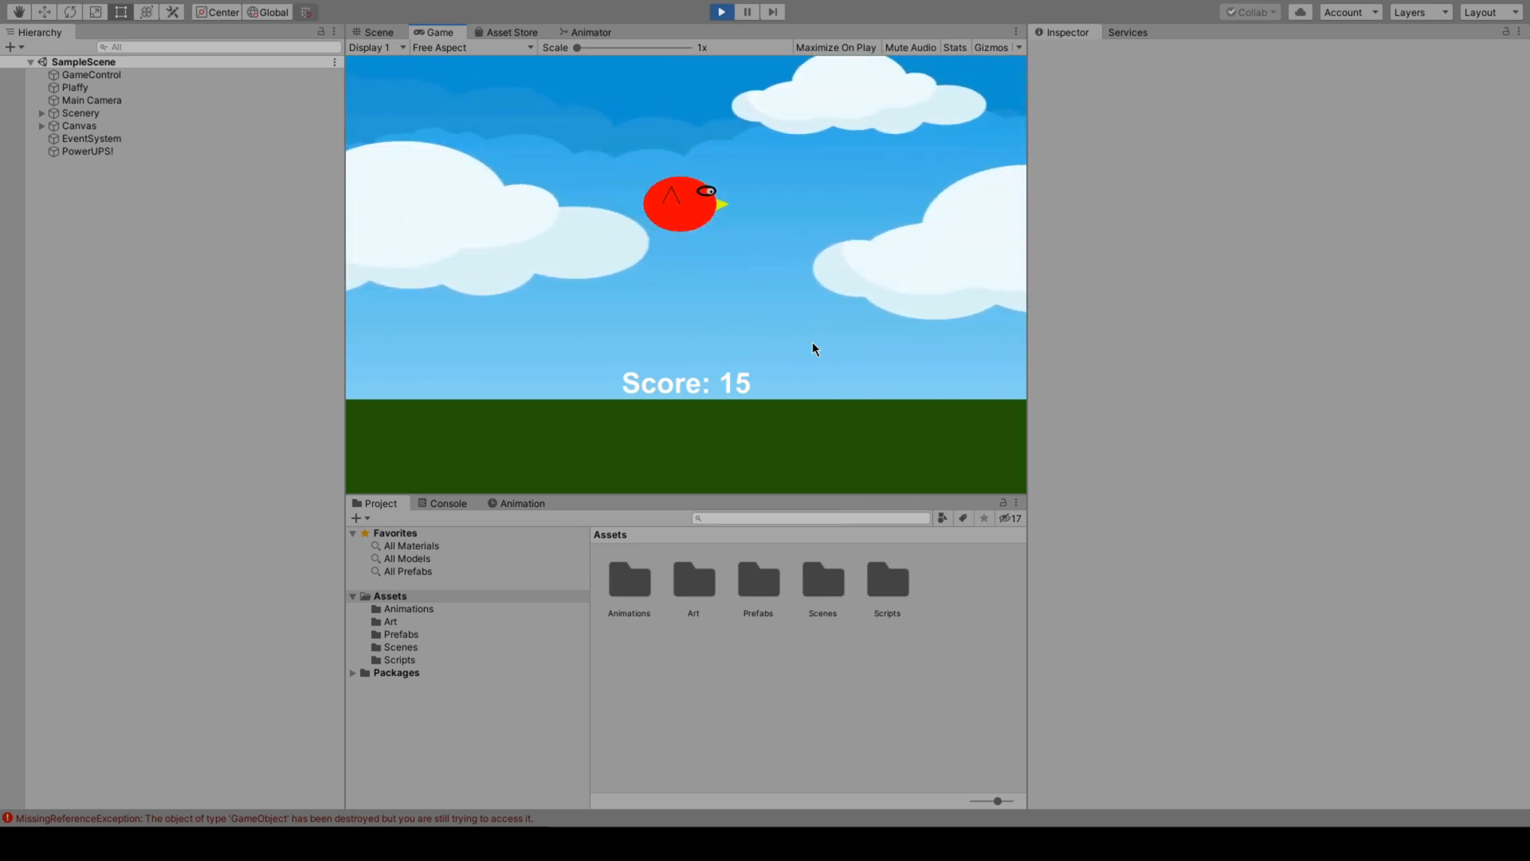
pyautogui.click(813, 347)
pyautogui.click(813, 348)
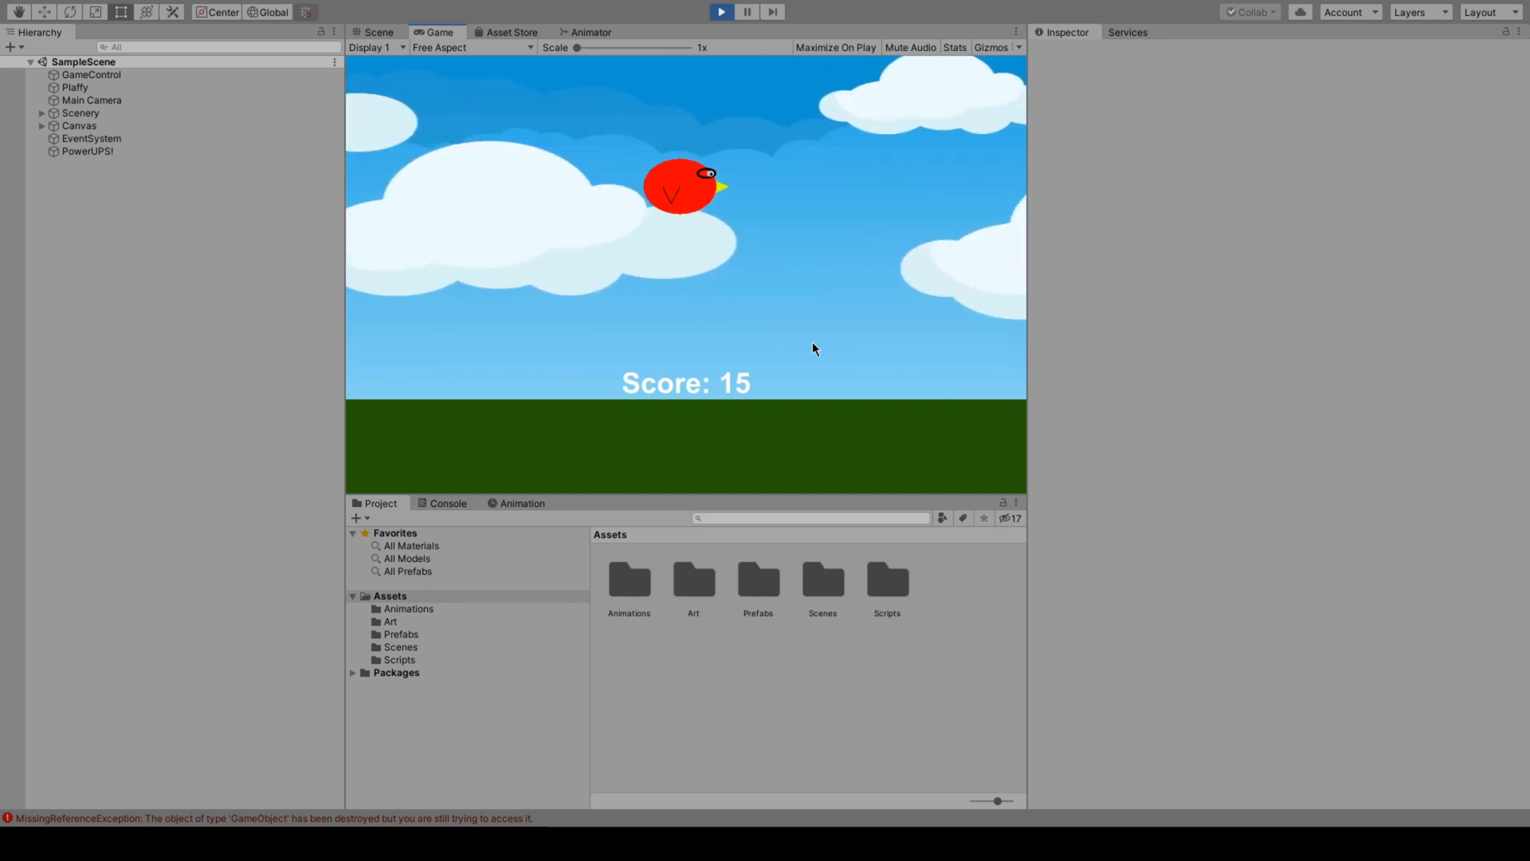
pyautogui.click(808, 345)
pyautogui.click(799, 338)
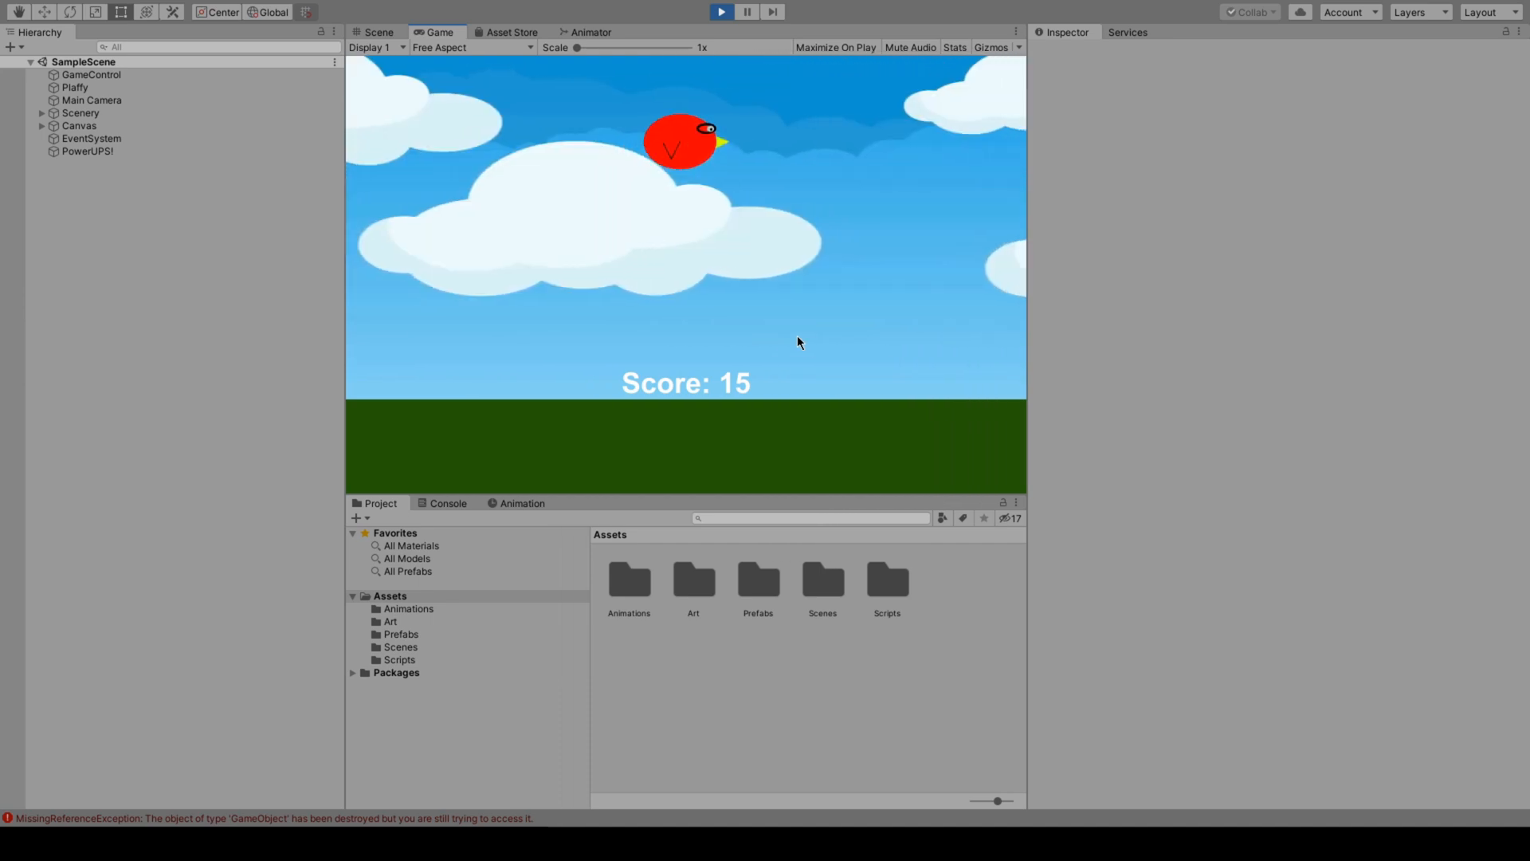
pyautogui.click(803, 350)
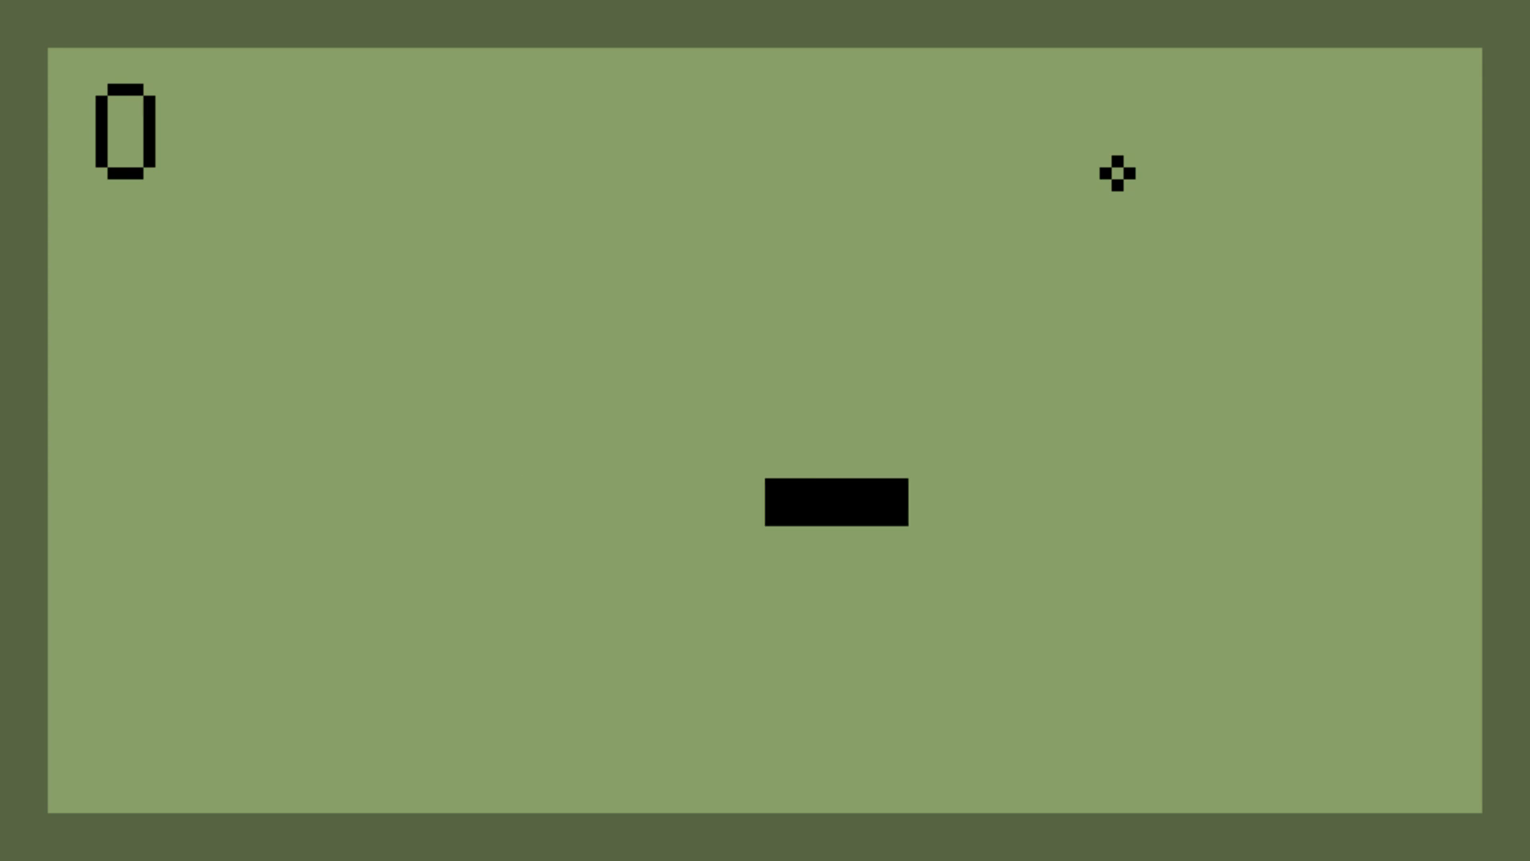
pyautogui.press('Up')
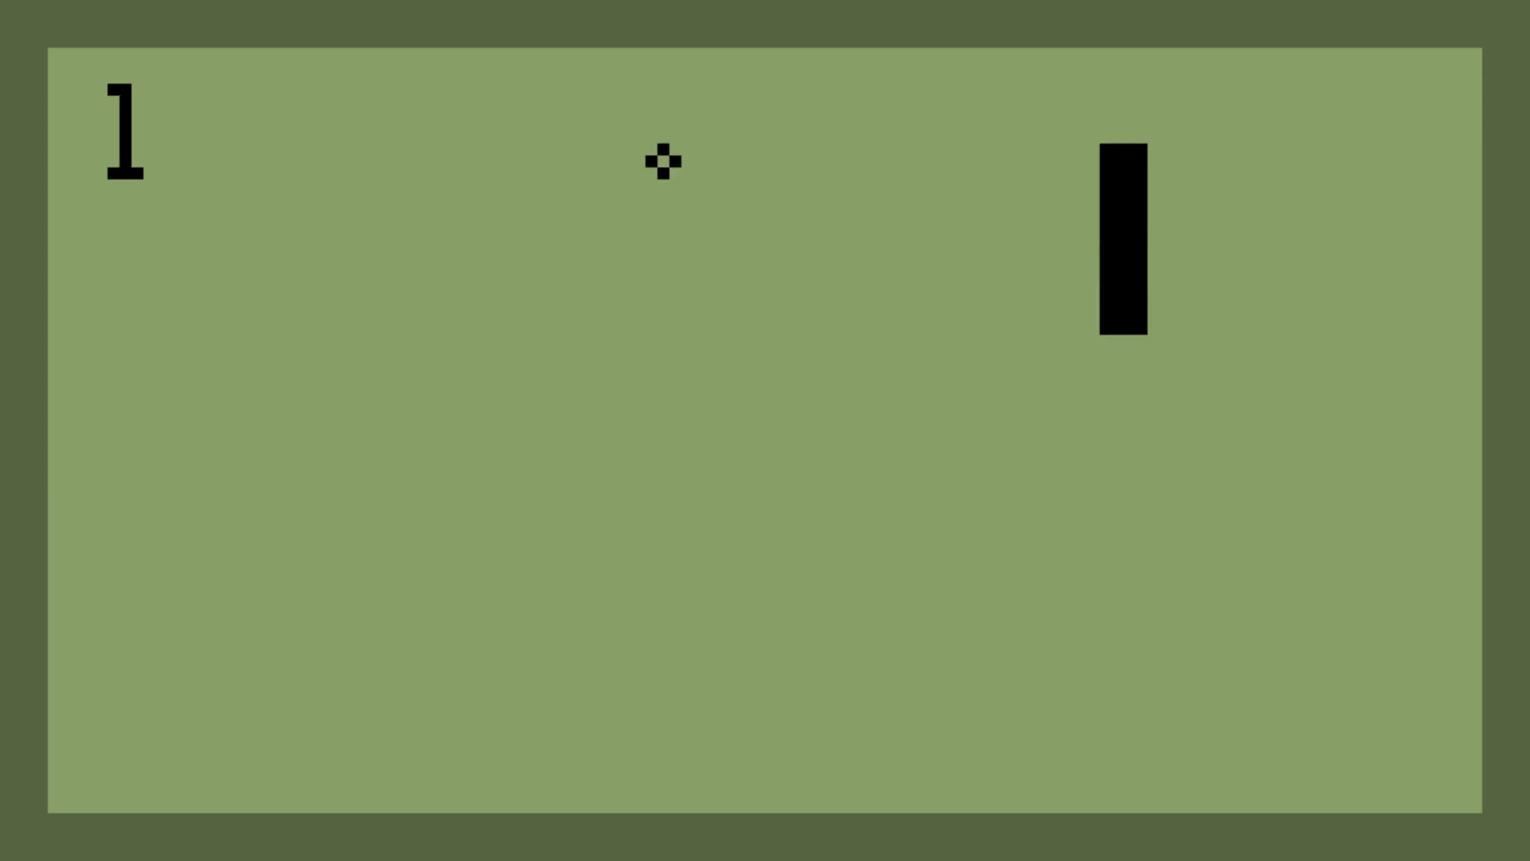
pyautogui.press('Left')
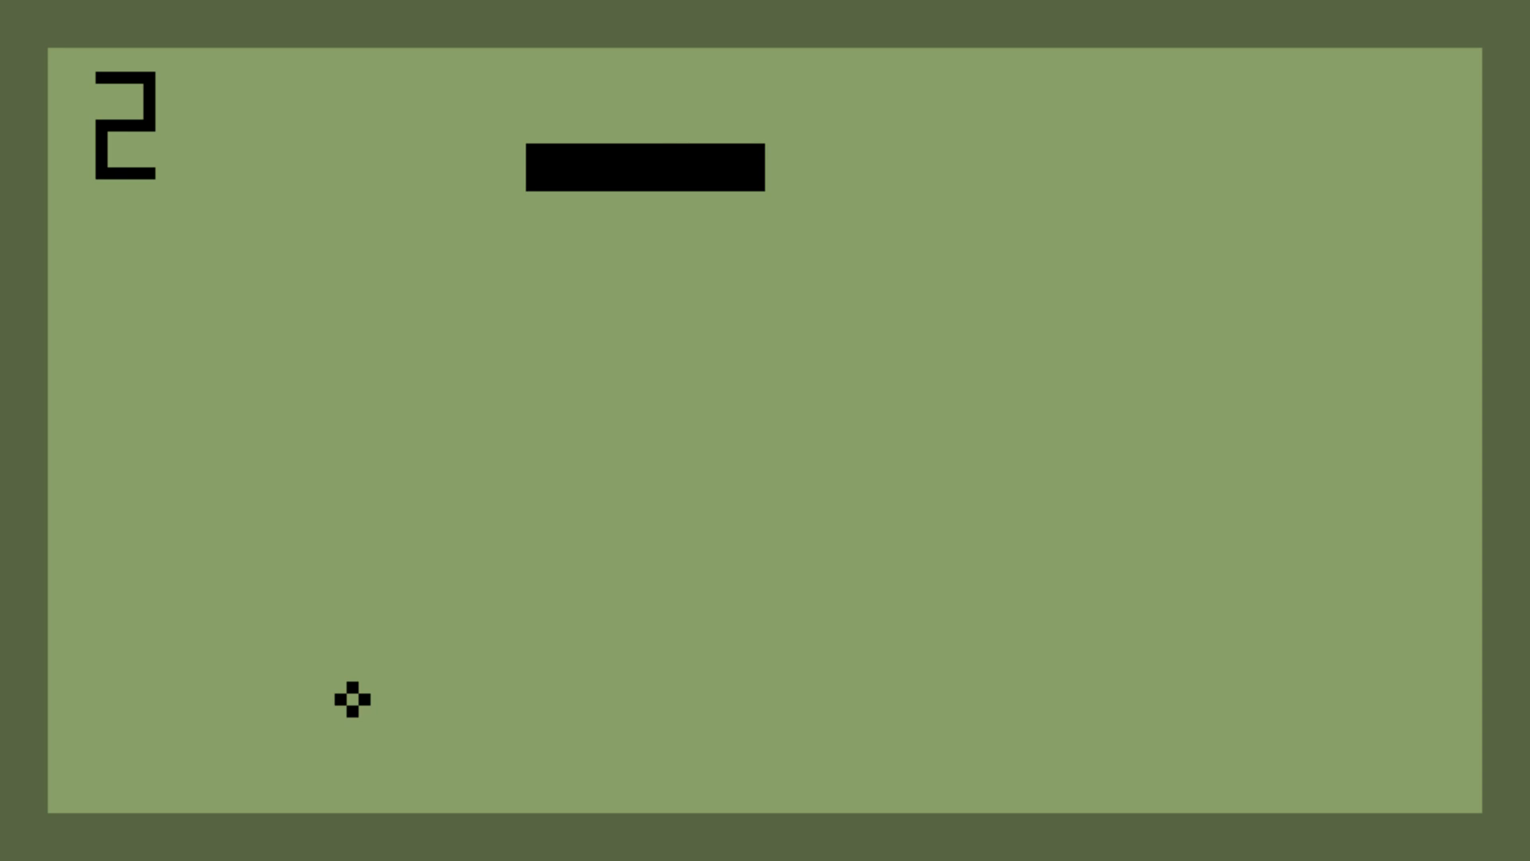
pyautogui.press('Down')
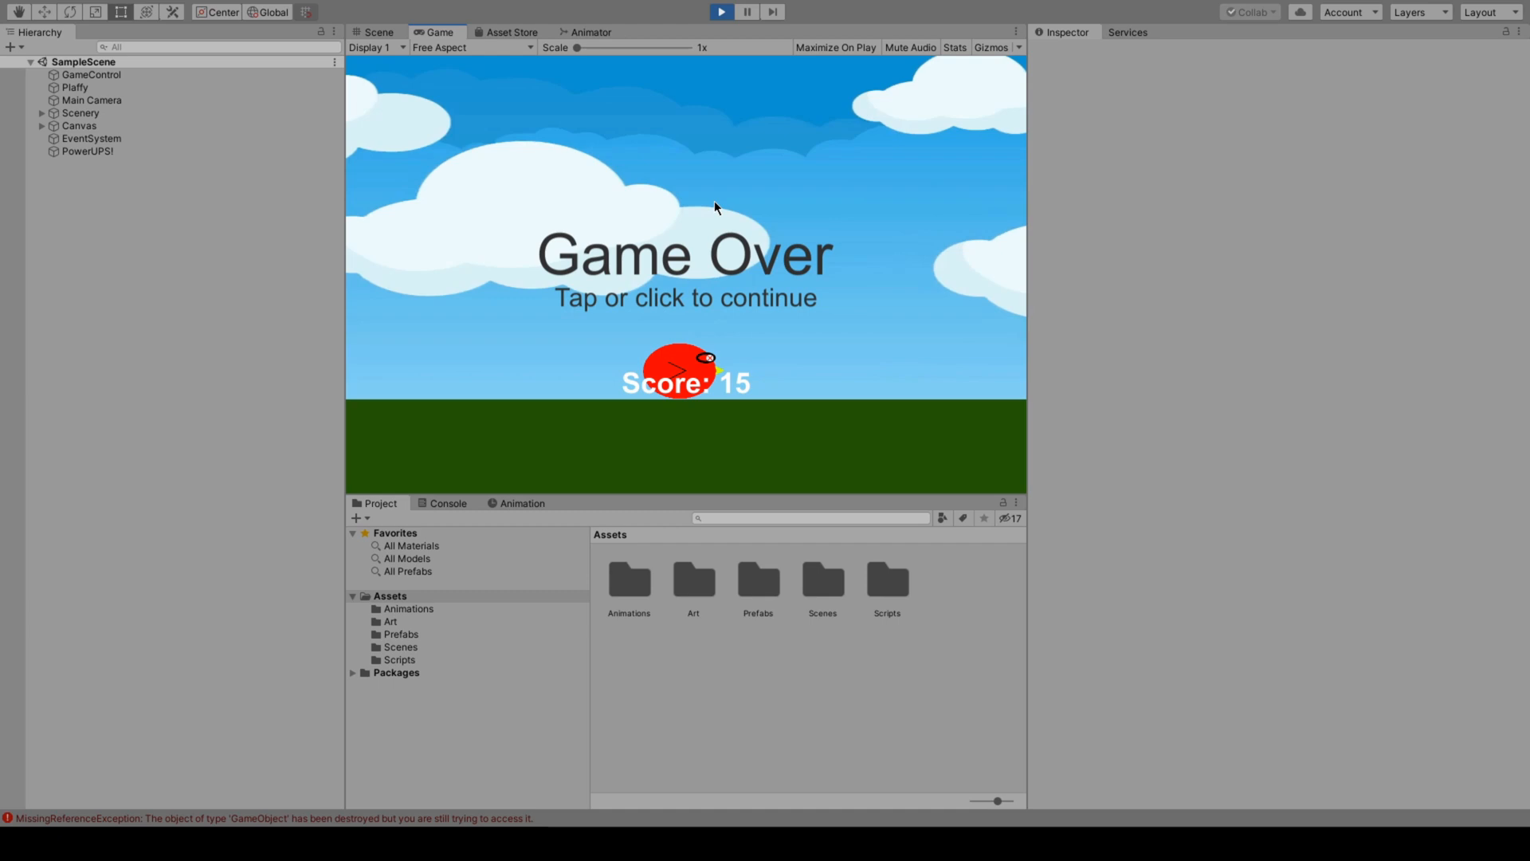
# Stop and restart the playtest, and steer the bird through the first two pole gaps
pyautogui.click(720, 12)
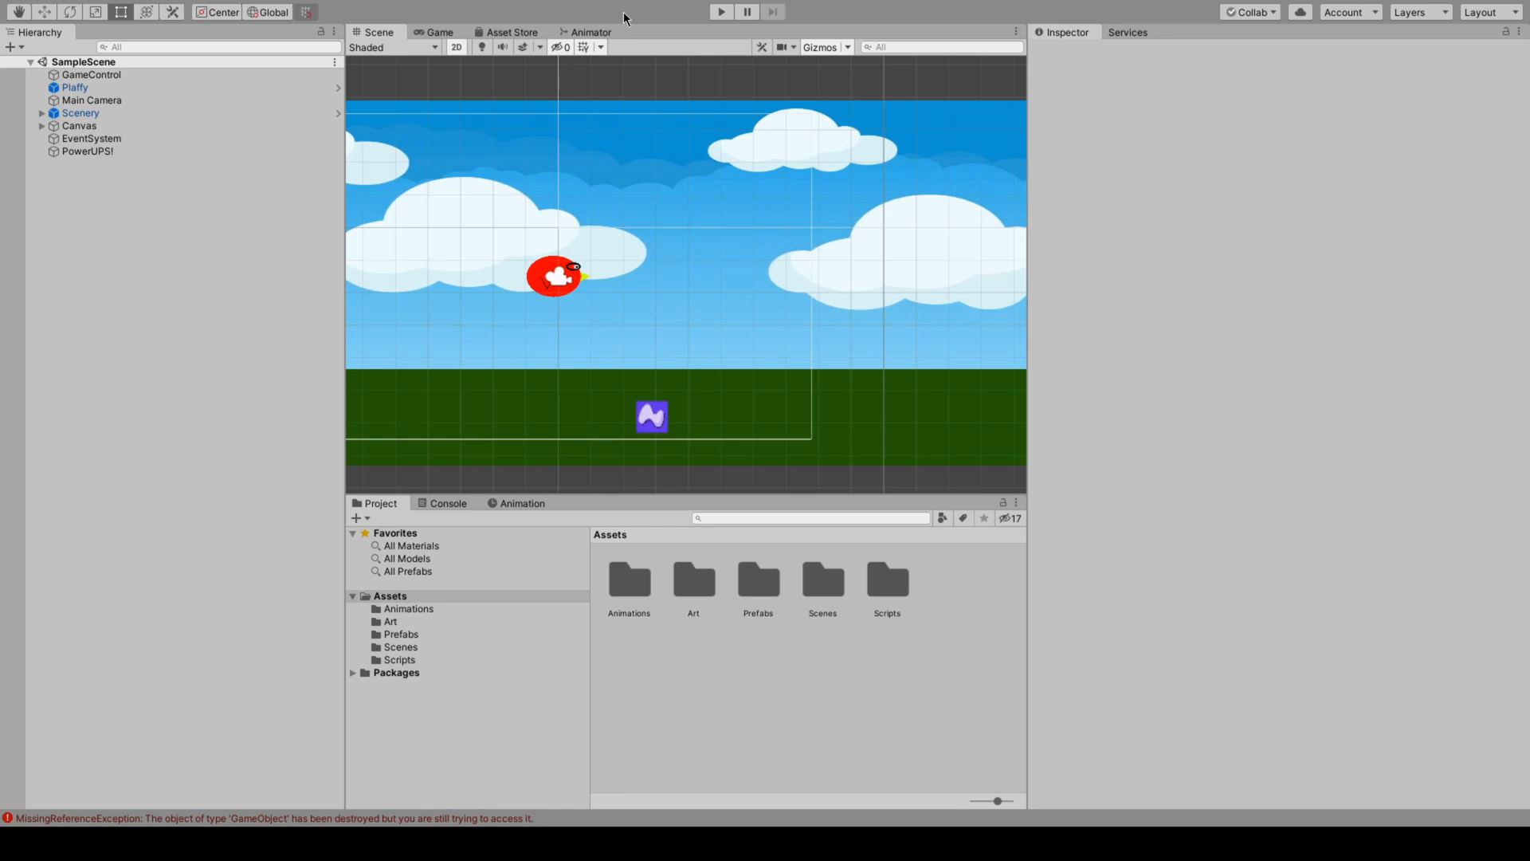
pyautogui.click(721, 12)
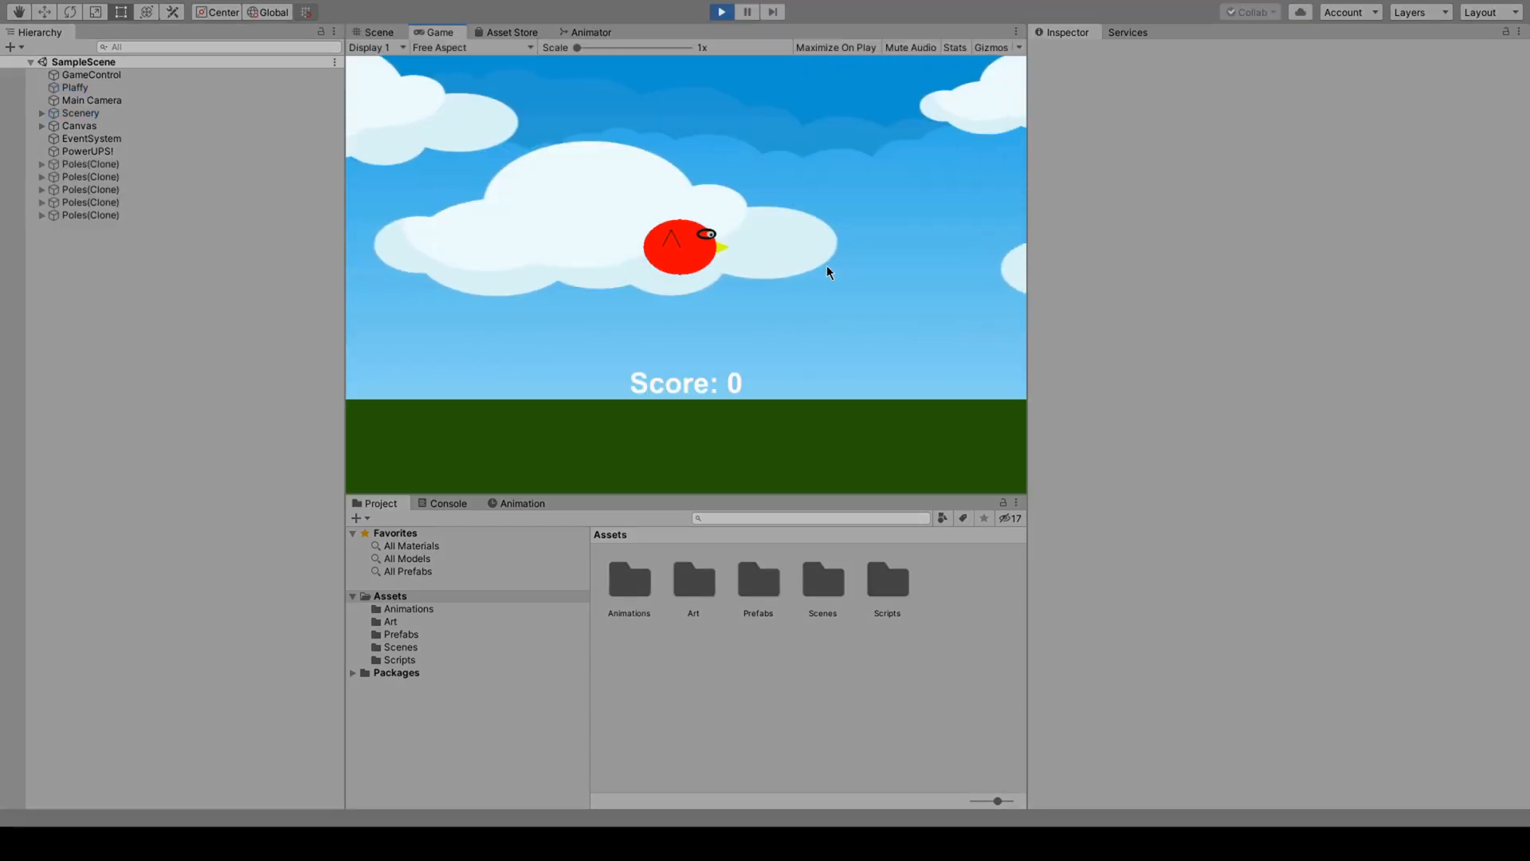
pyautogui.click(826, 264)
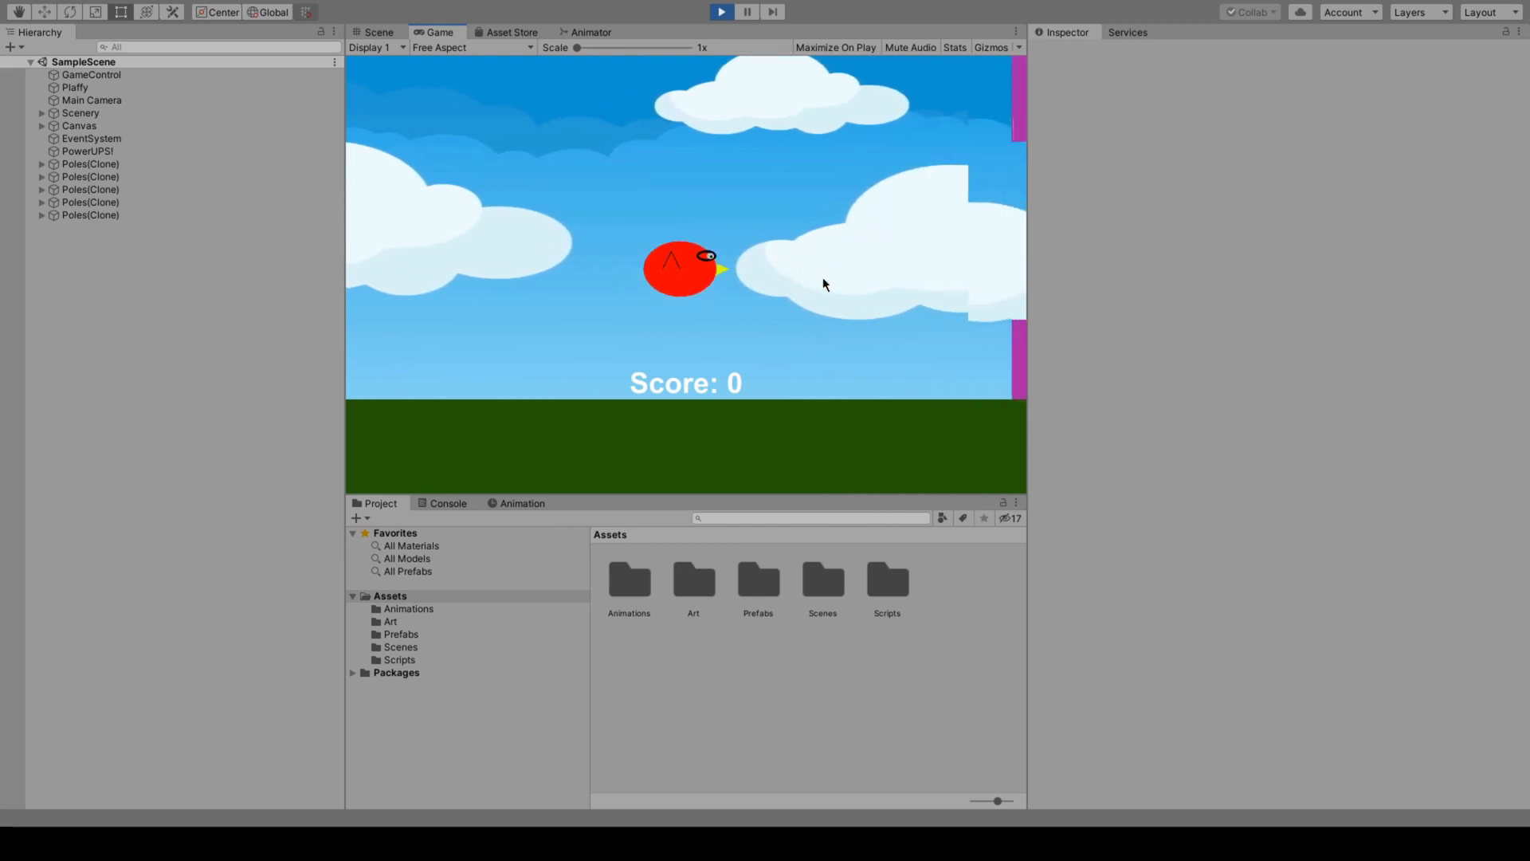
pyautogui.click(822, 282)
pyautogui.click(820, 284)
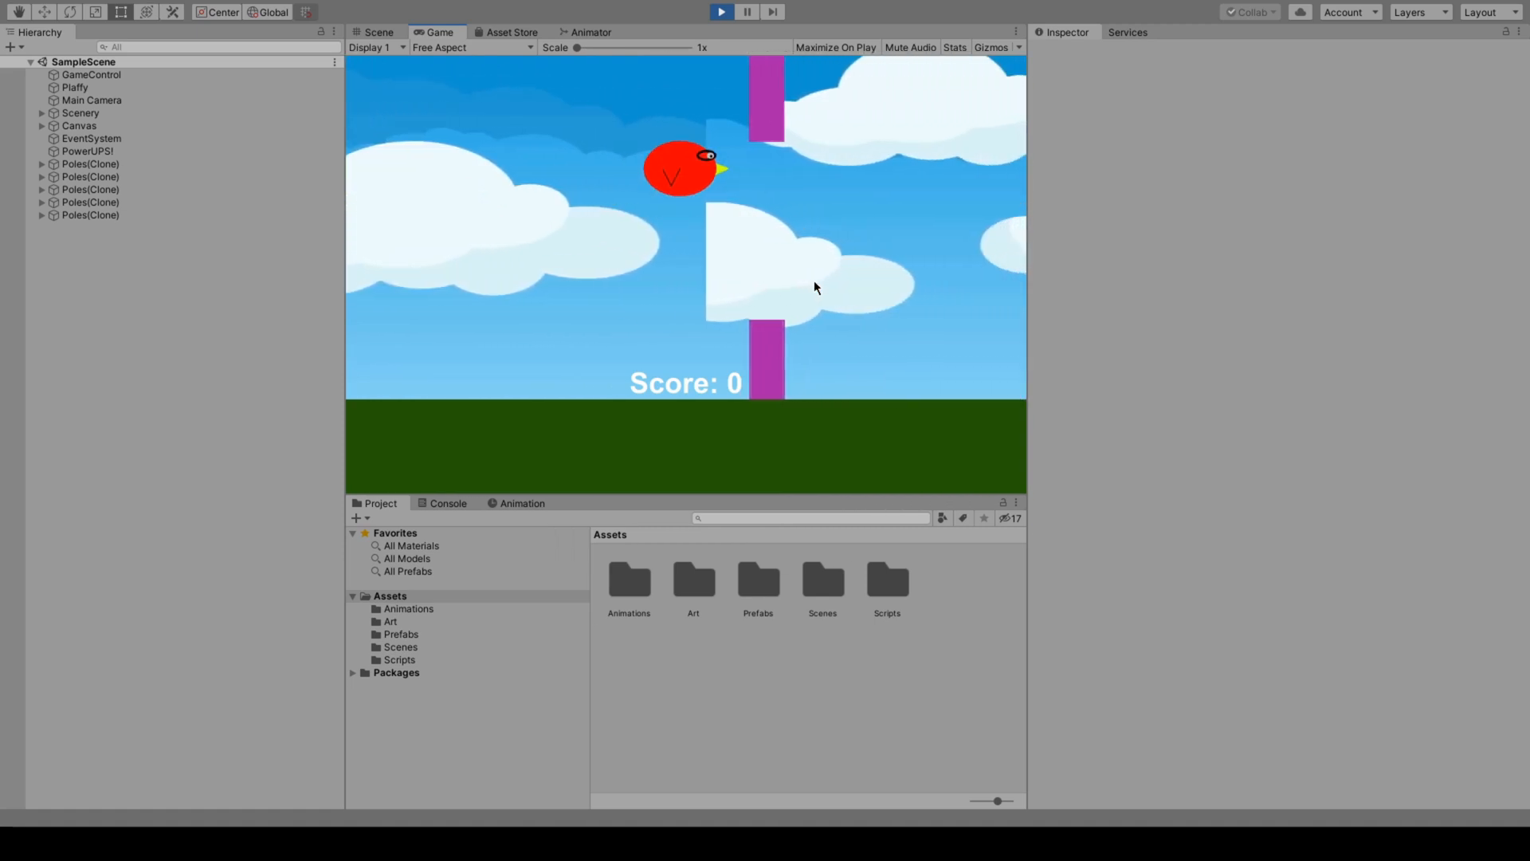
pyautogui.click(815, 280)
pyautogui.click(812, 275)
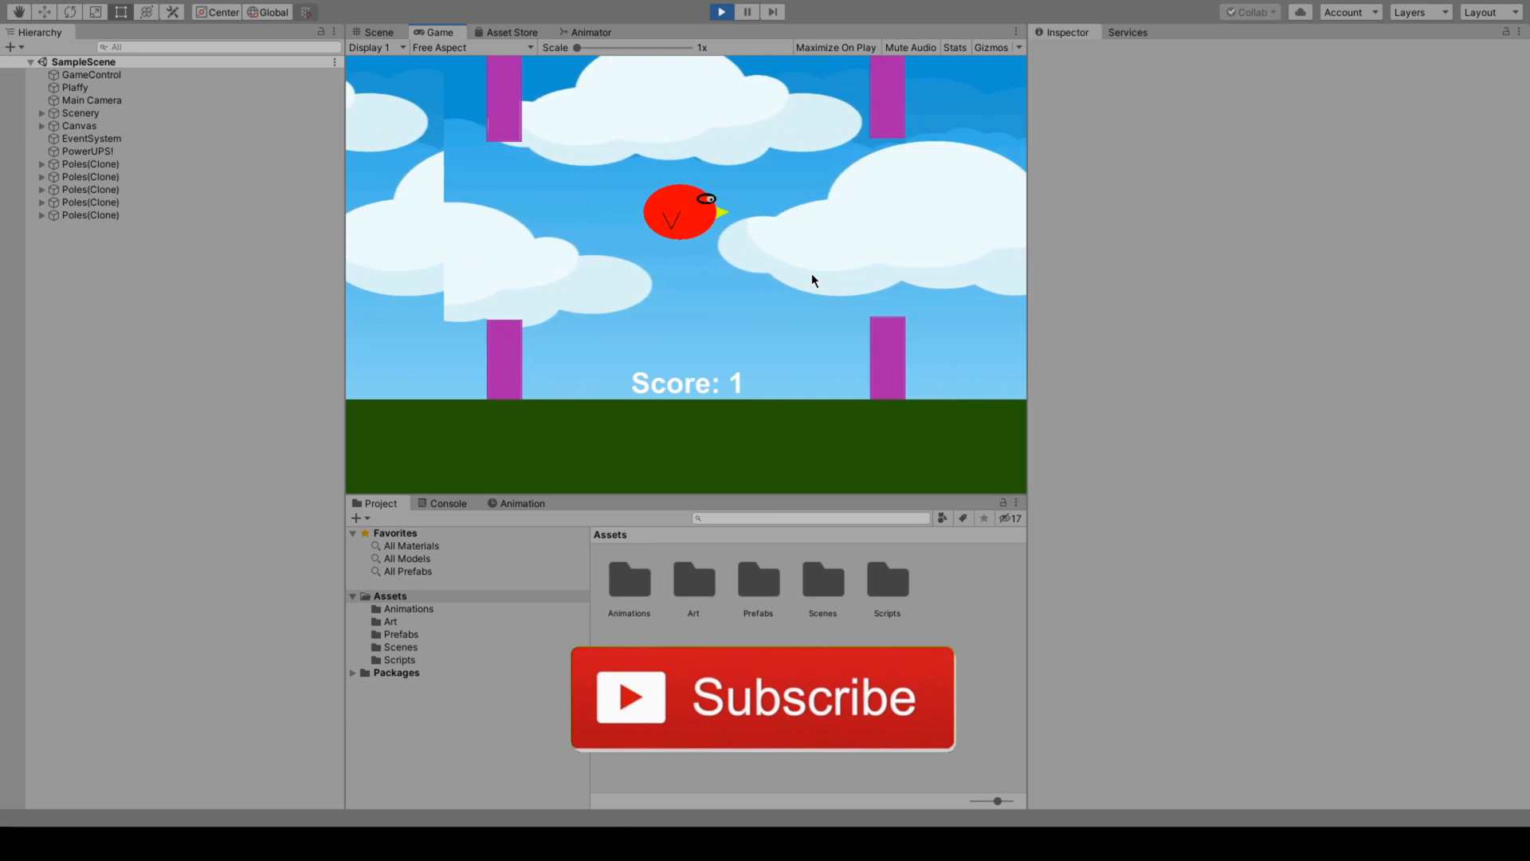
pyautogui.click(812, 275)
pyautogui.click(812, 275)
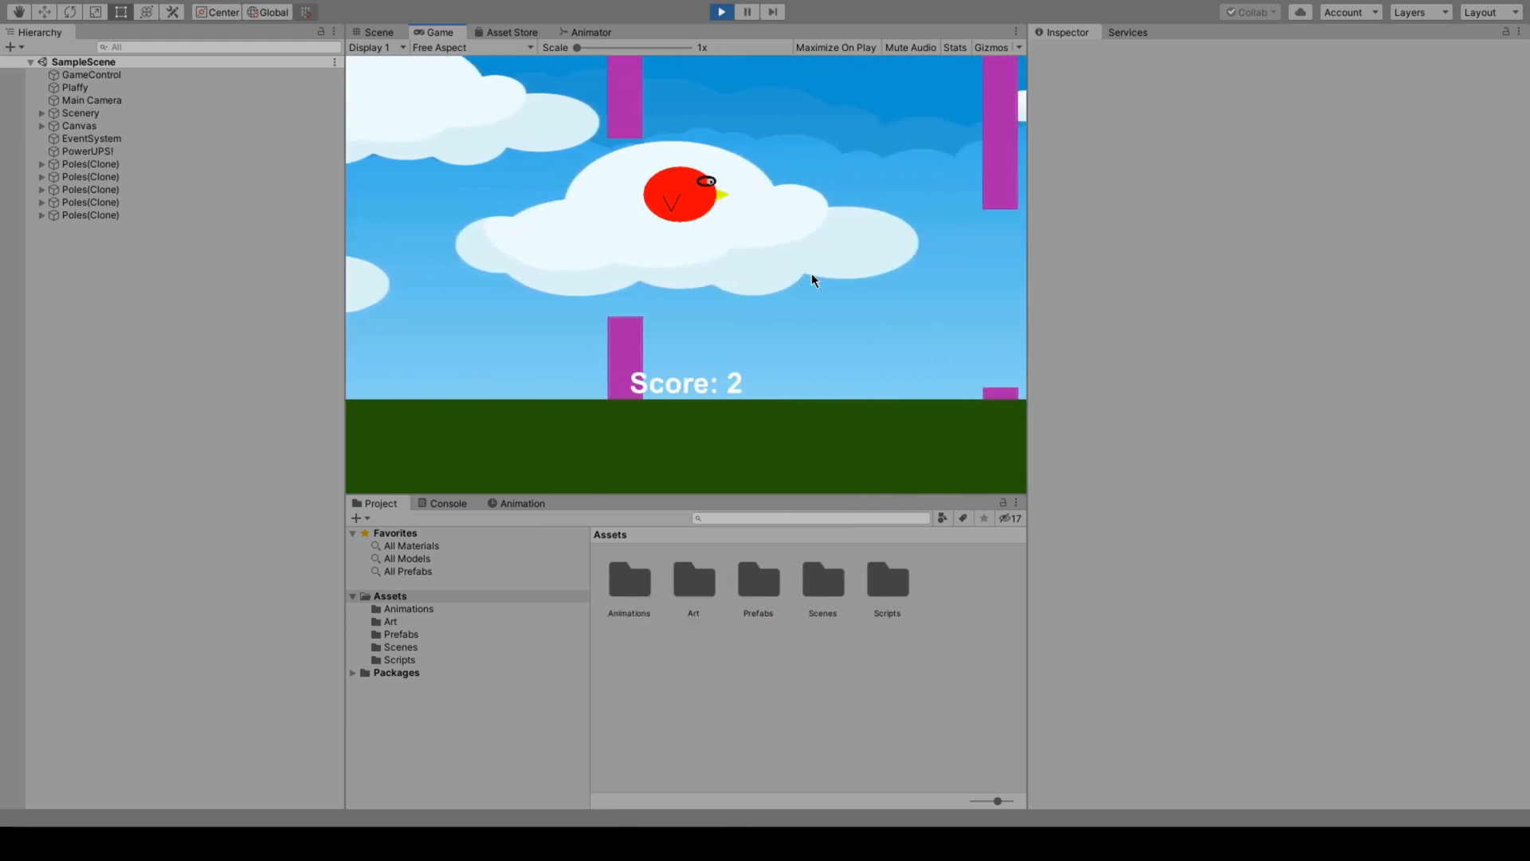
# Steer the bird through the following pole gaps until the purple laser power-up block appears
pyautogui.click(812, 275)
pyautogui.click(812, 275)
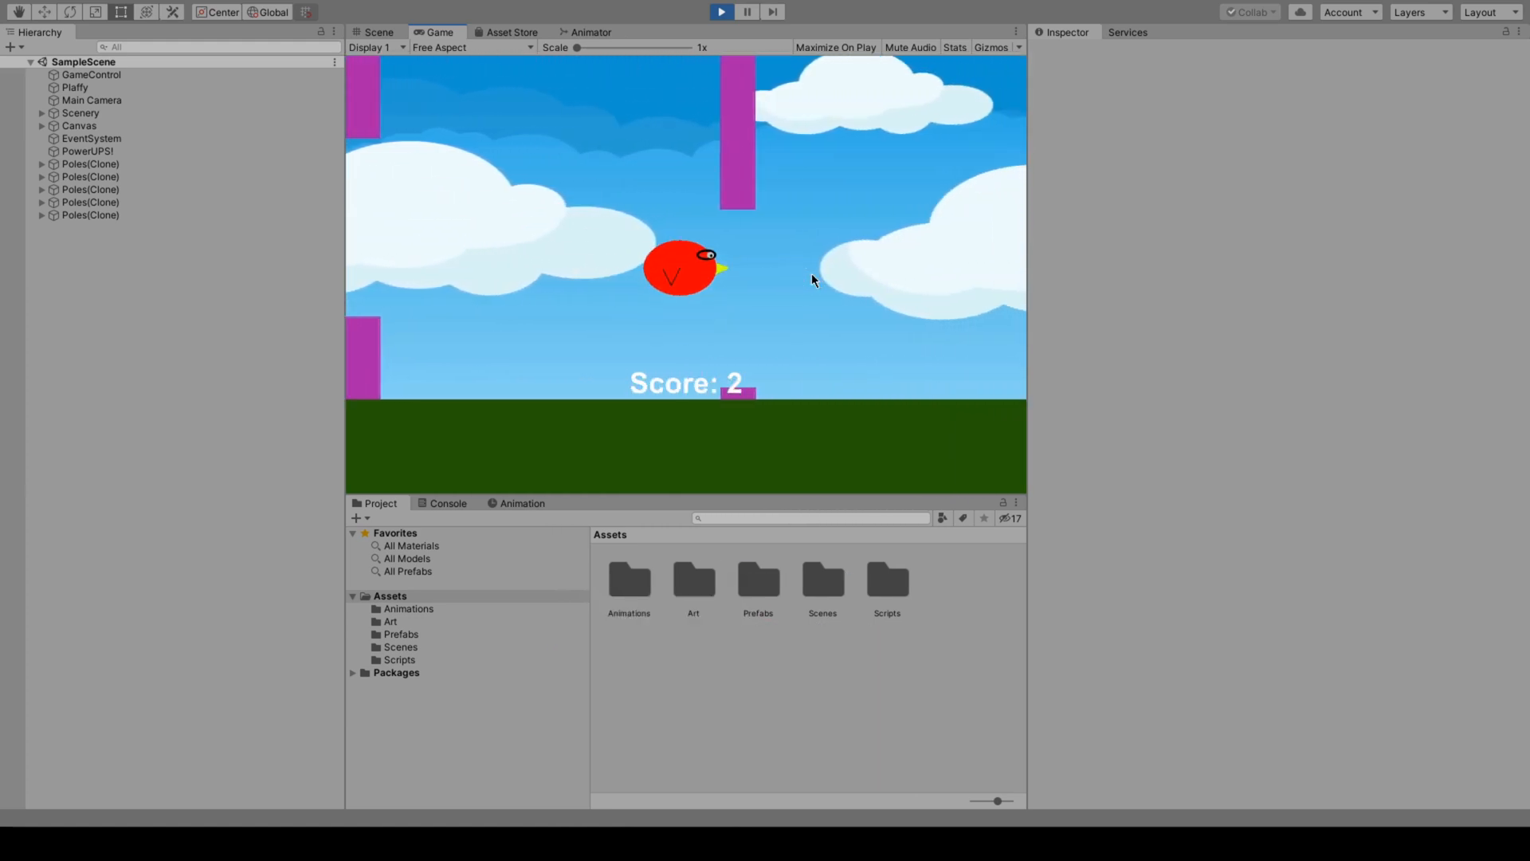
pyautogui.click(812, 275)
pyautogui.click(812, 275)
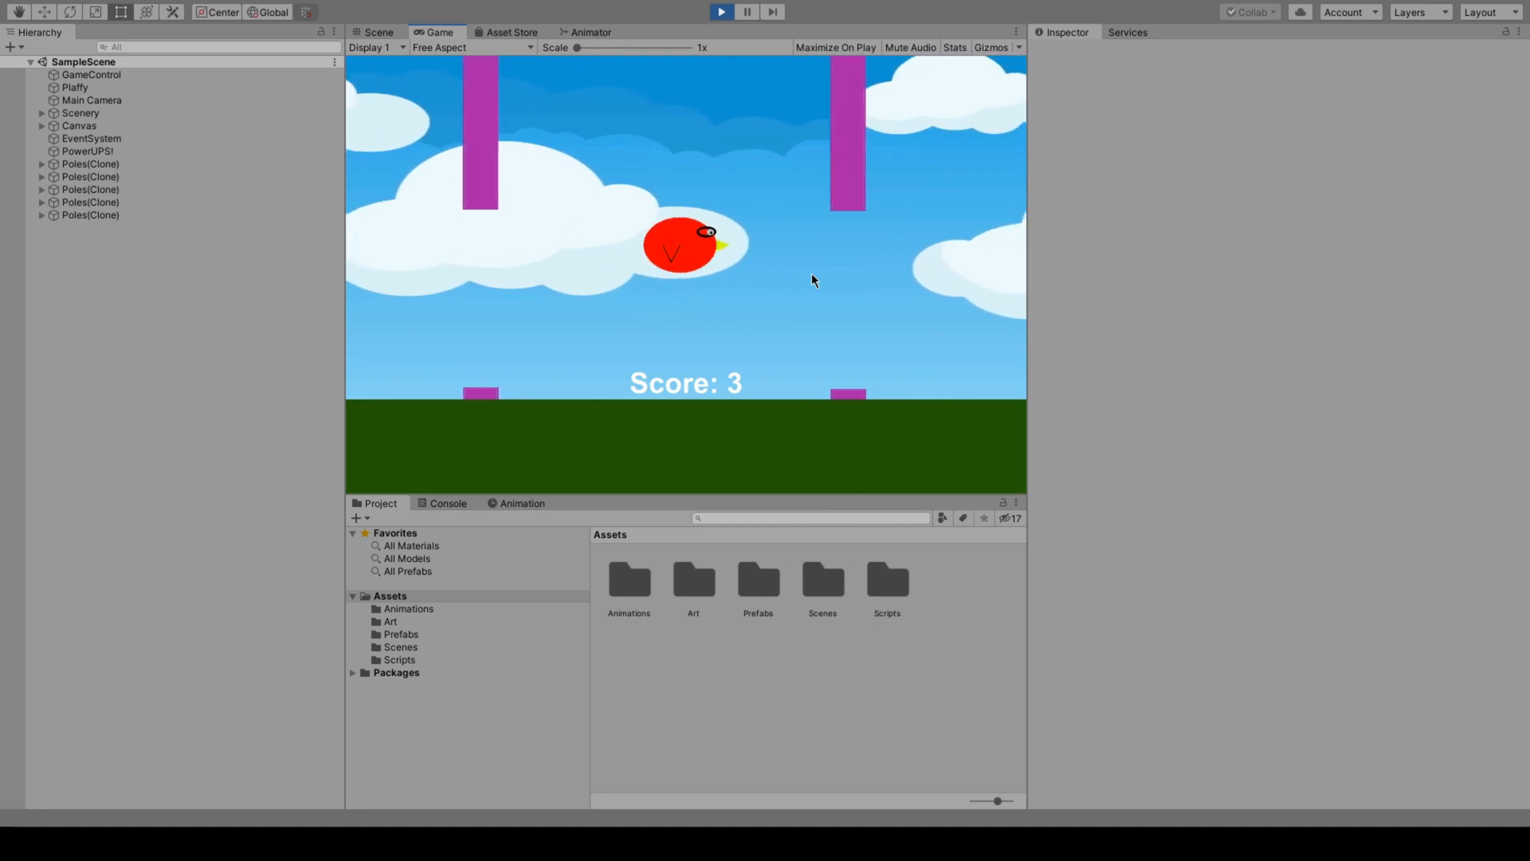
pyautogui.click(812, 275)
pyautogui.click(811, 273)
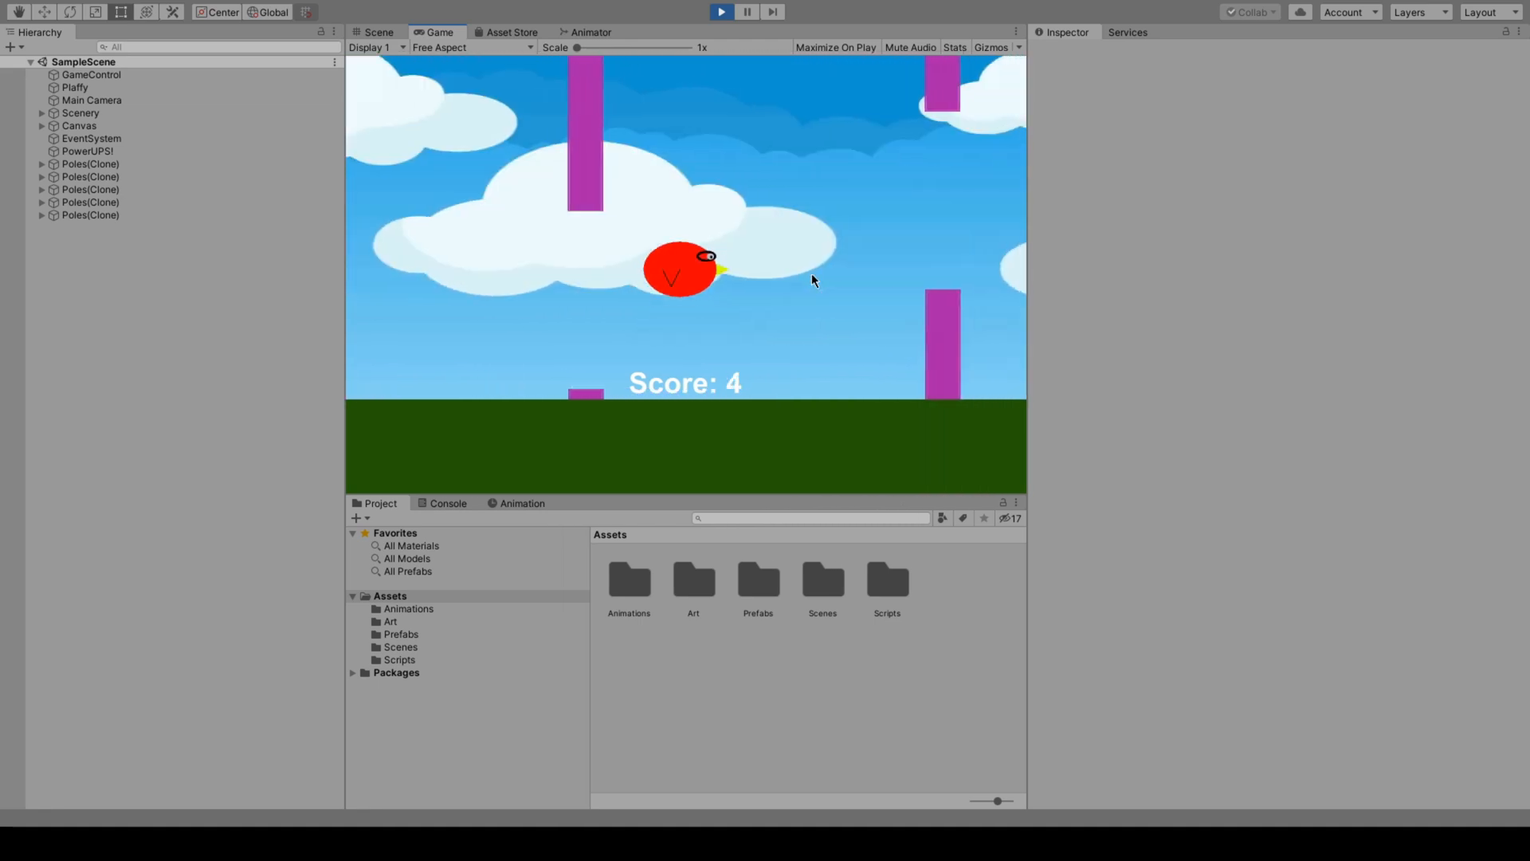
pyautogui.click(811, 272)
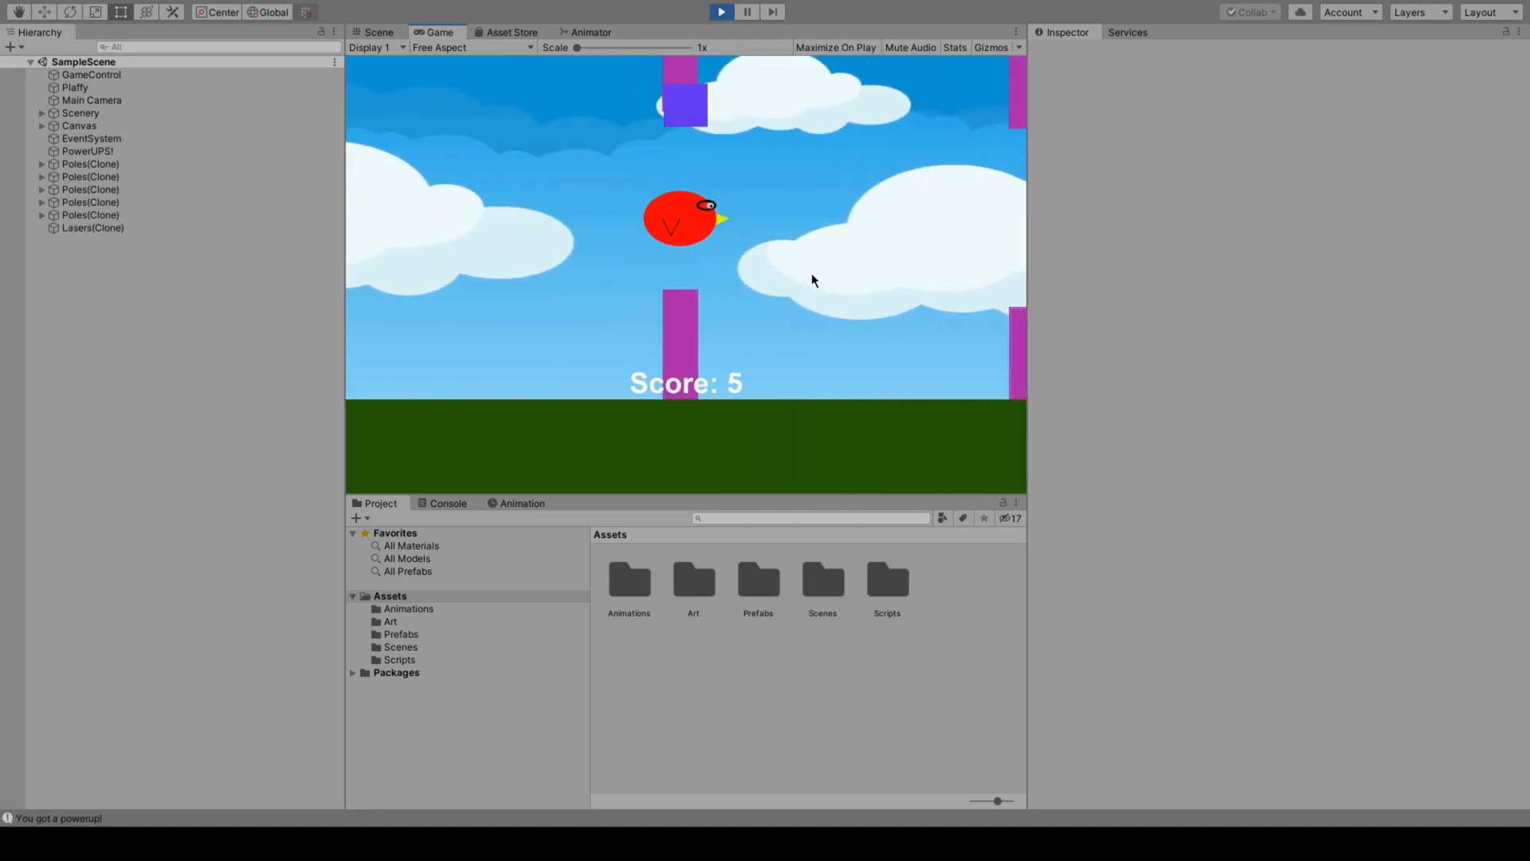
# Fly the bird beneath the purple power-up block through more gaps until a second Lasers(Clone) is listed in the Hierarchy
pyautogui.click(811, 273)
pyautogui.click(811, 273)
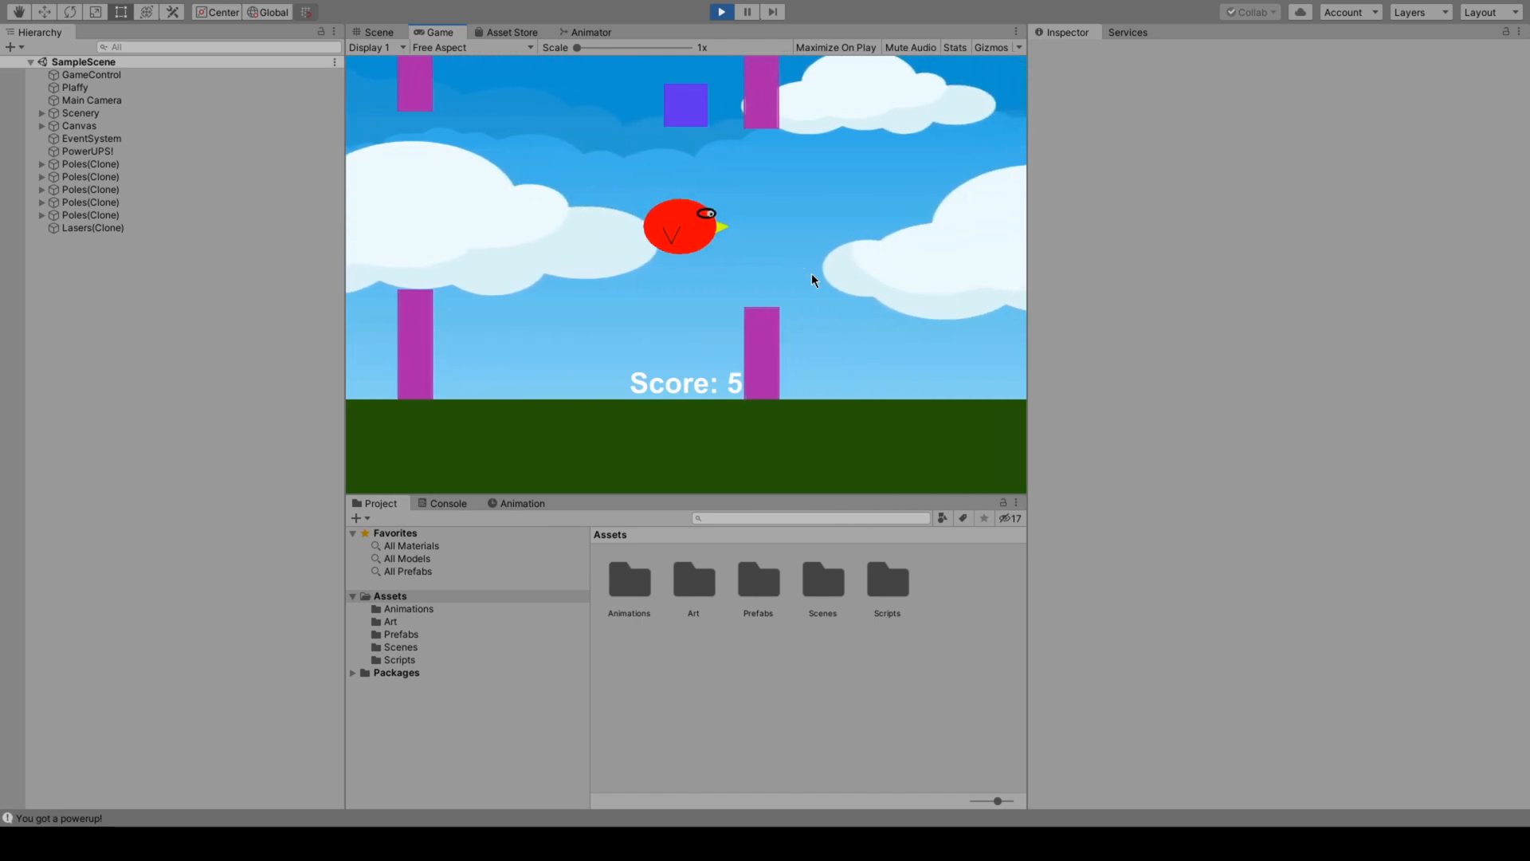
pyautogui.click(811, 273)
pyautogui.click(824, 274)
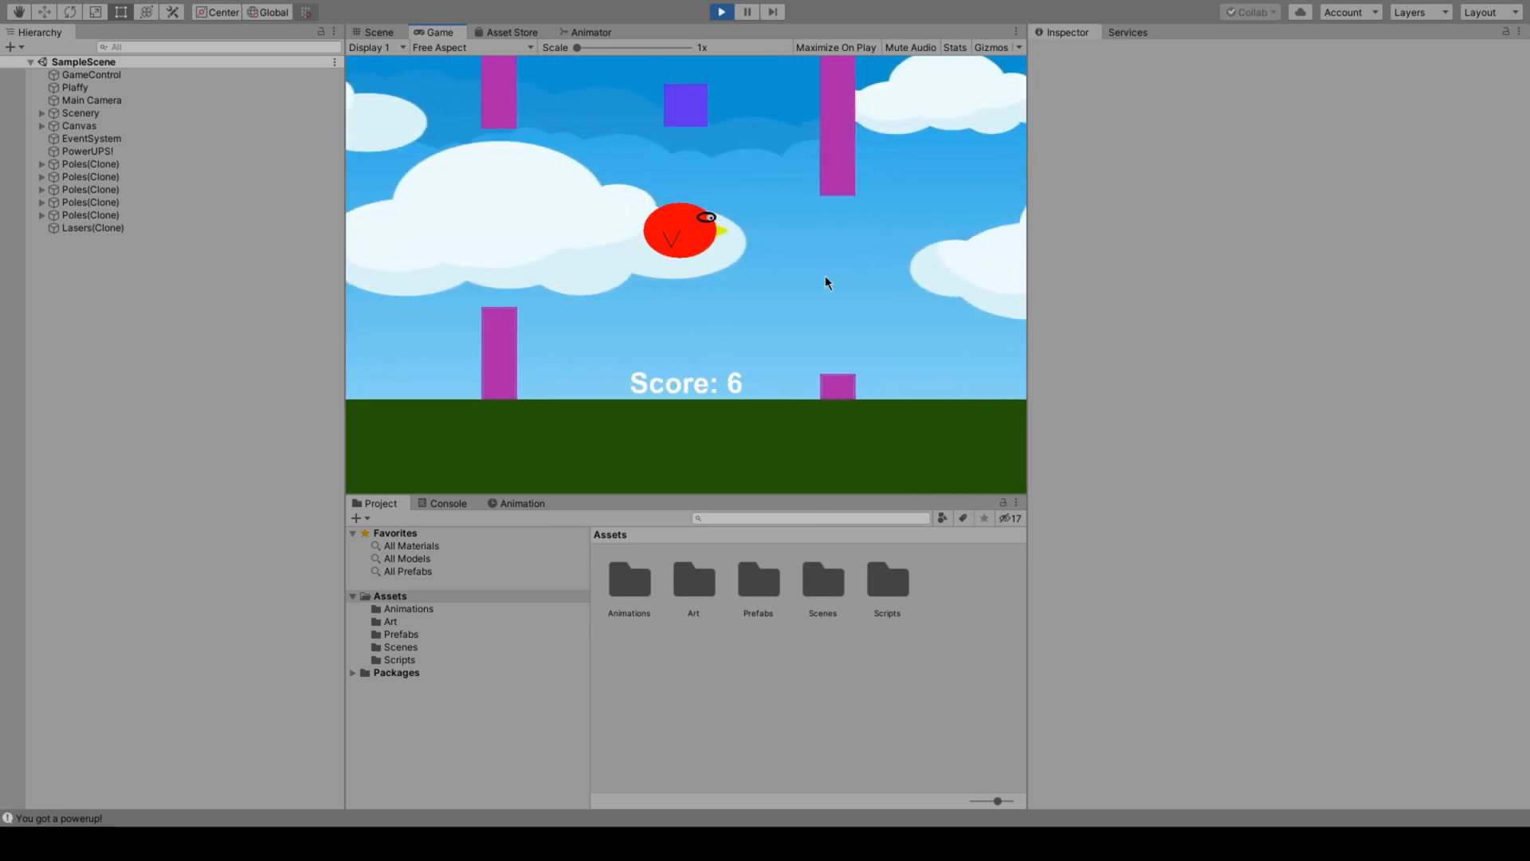
pyautogui.click(825, 277)
pyautogui.click(825, 275)
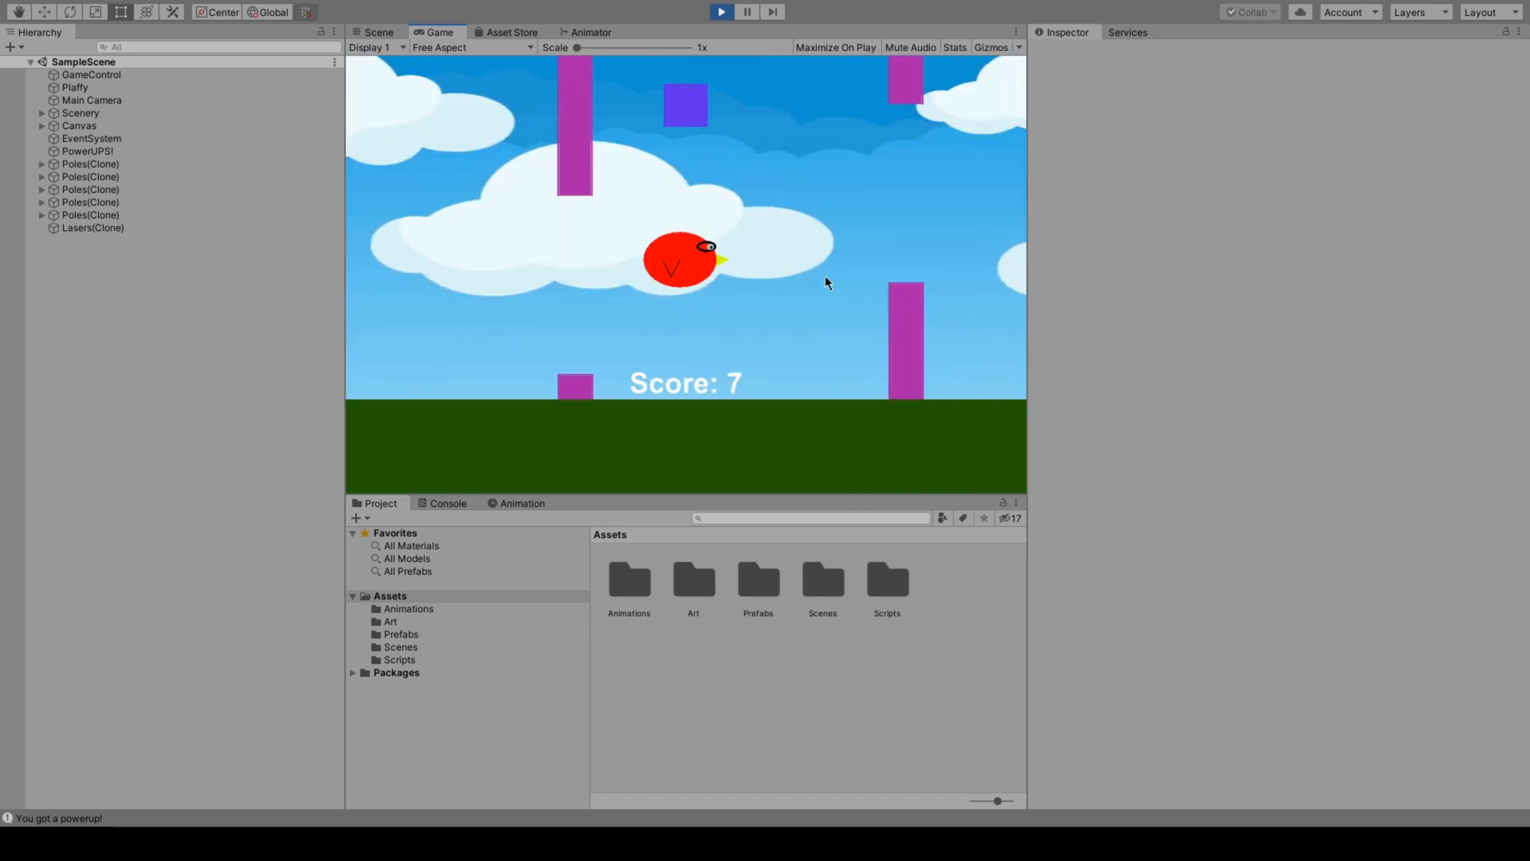
pyautogui.click(825, 275)
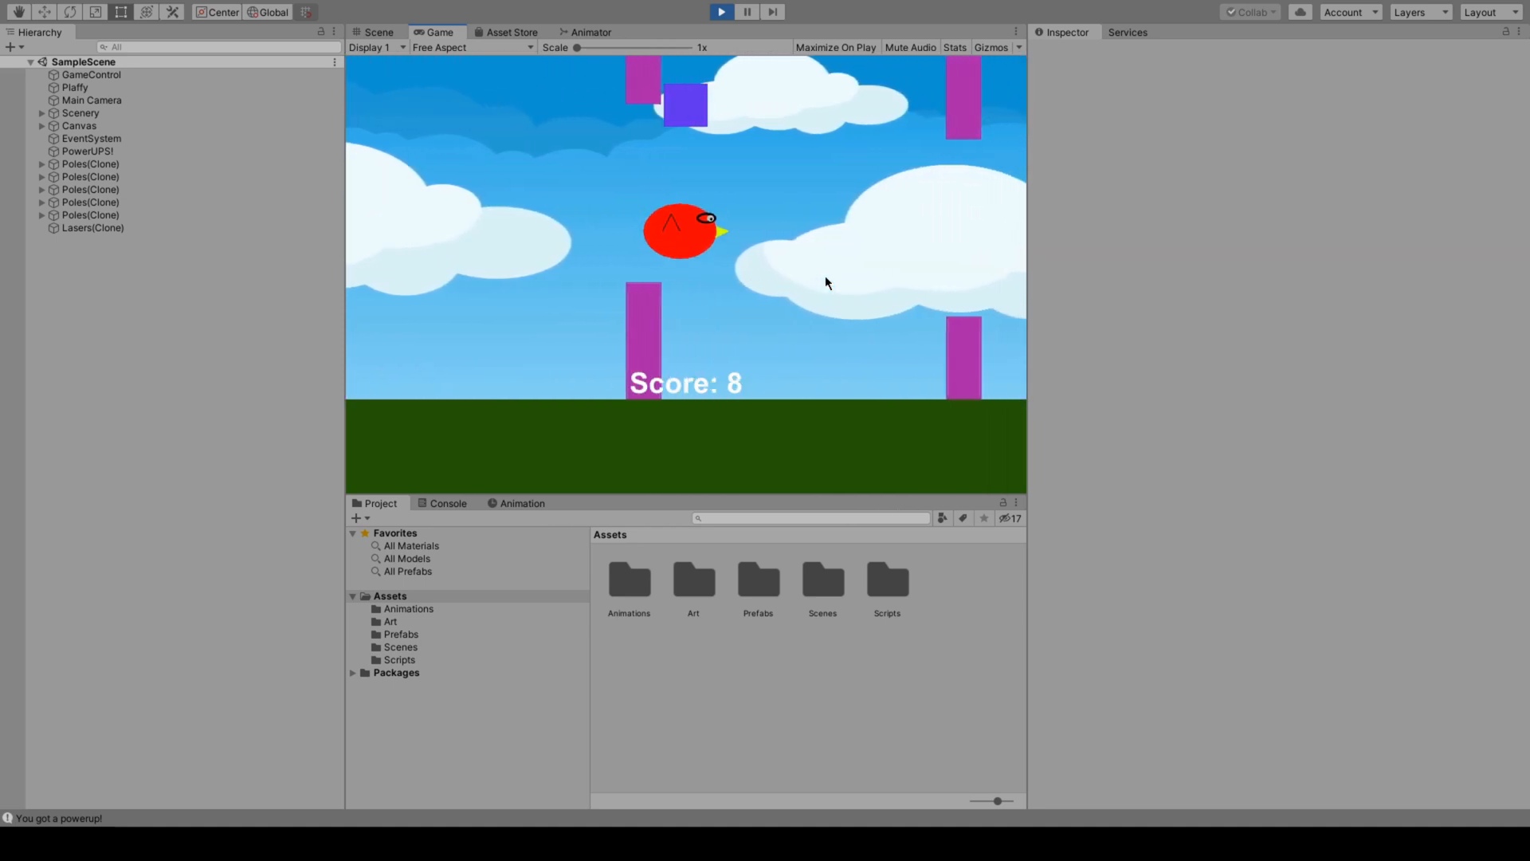
pyautogui.click(825, 275)
pyautogui.click(824, 275)
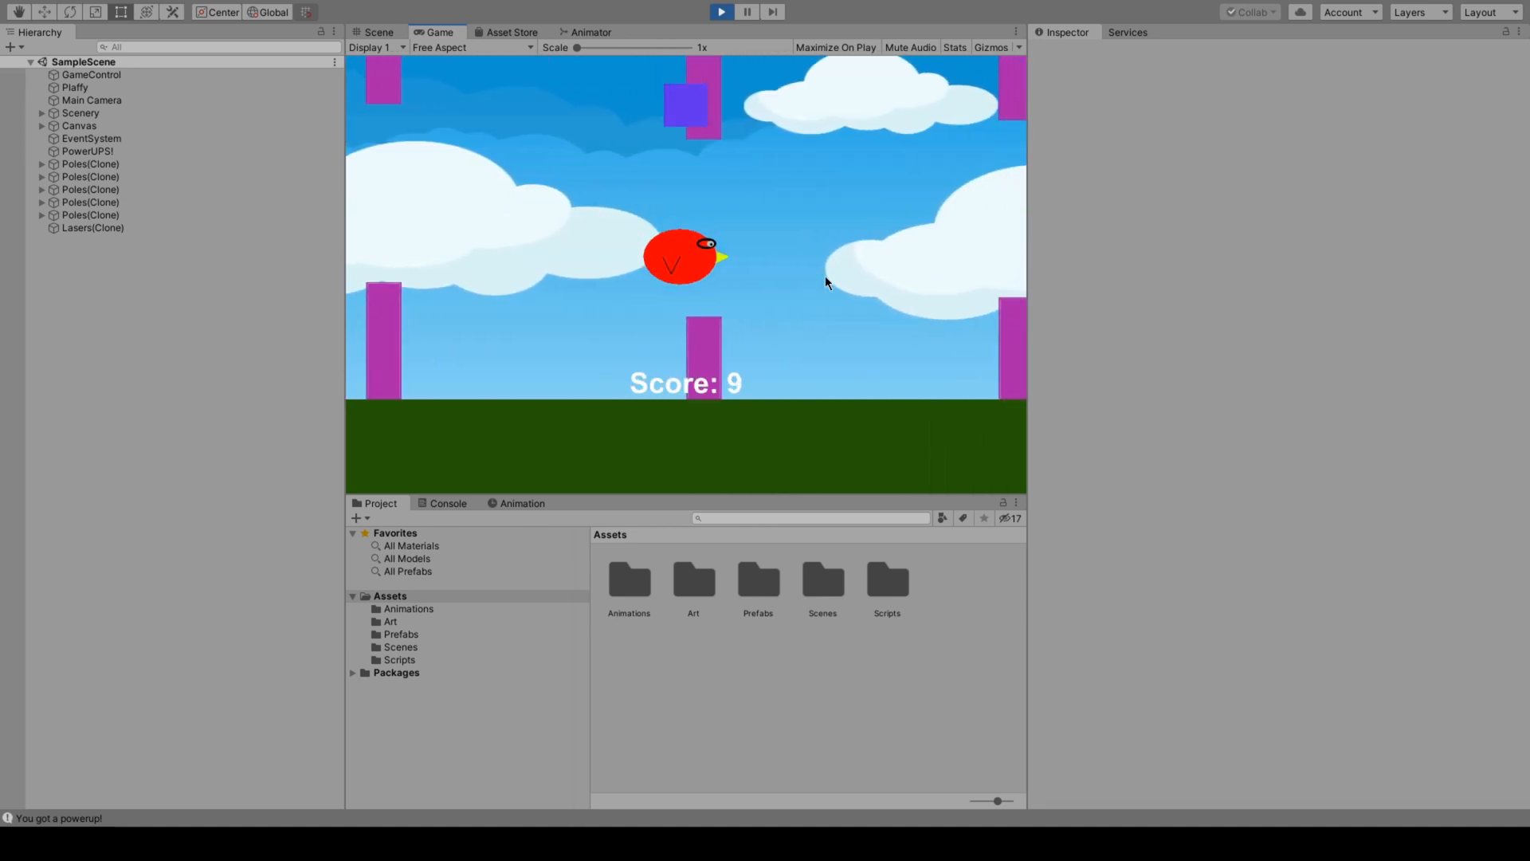
pyautogui.click(825, 283)
pyautogui.click(825, 283)
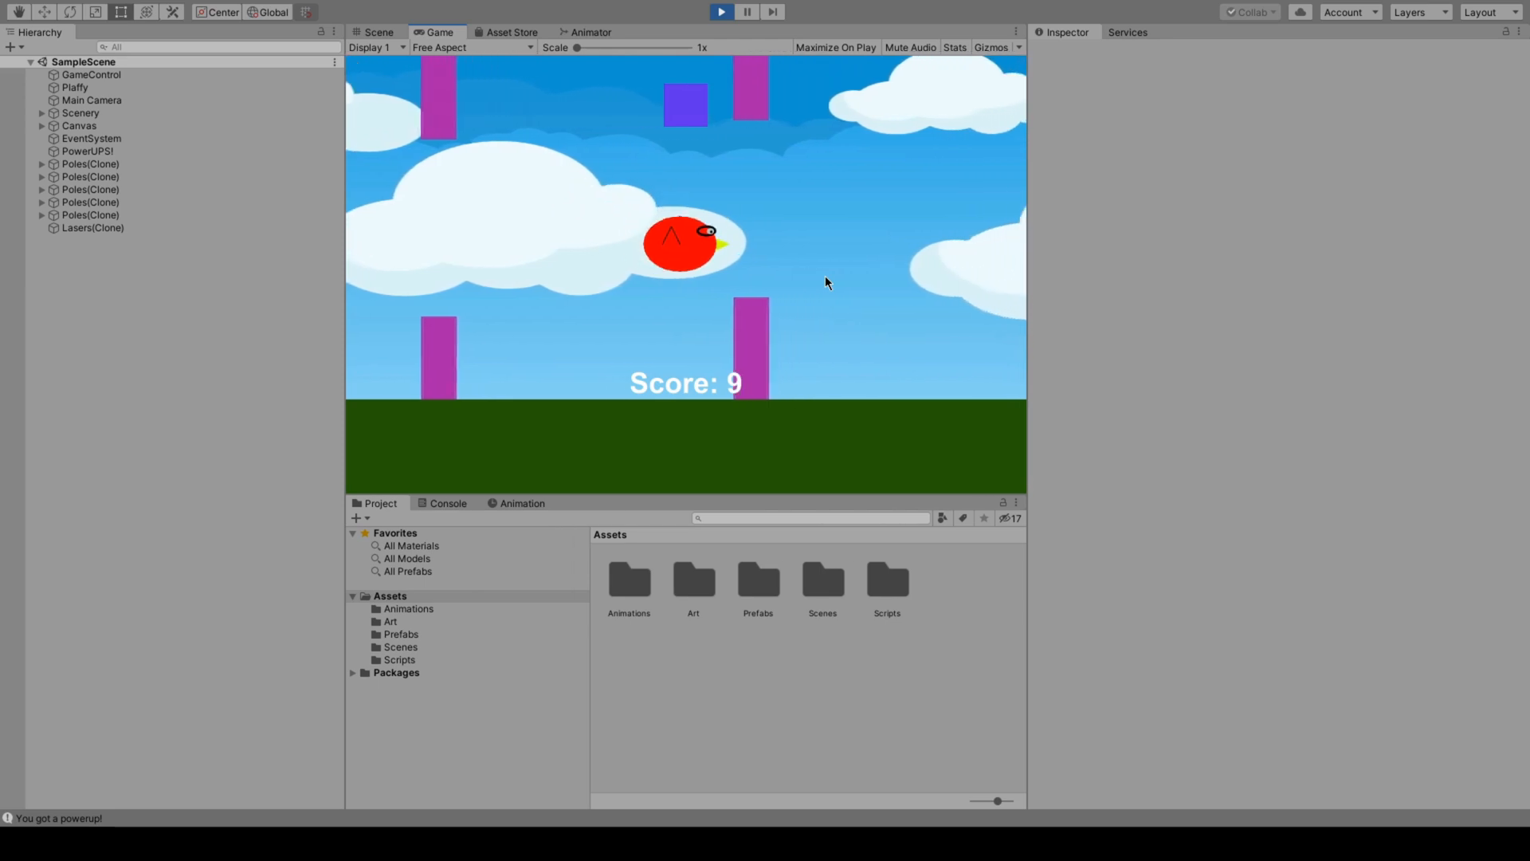
pyautogui.click(825, 278)
pyautogui.click(825, 278)
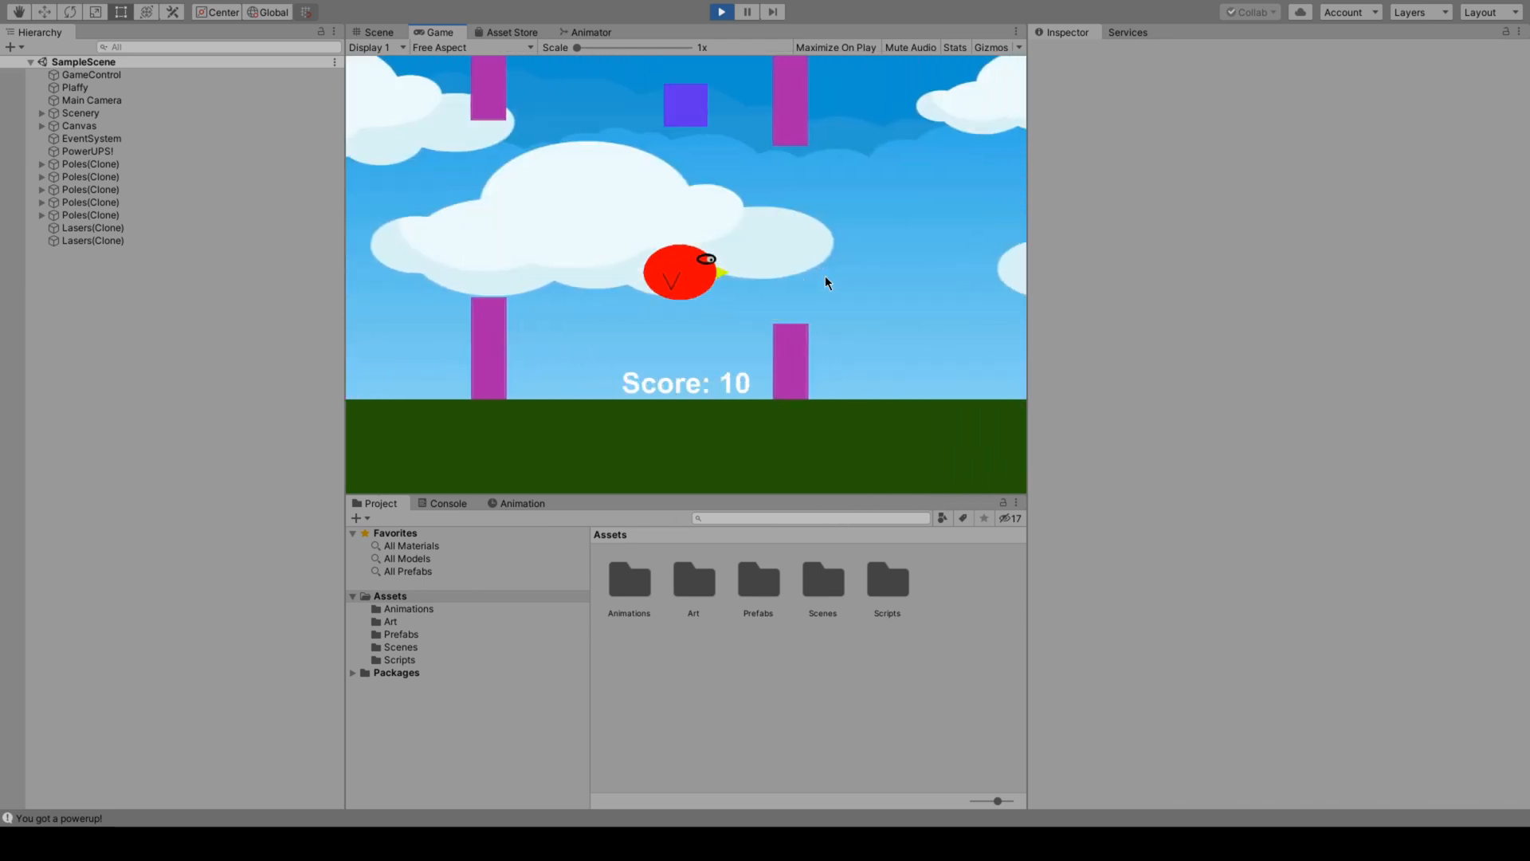
# Steer the bird past one more pole pair and on to the next one until the round ends
pyautogui.click(827, 282)
pyautogui.click(826, 282)
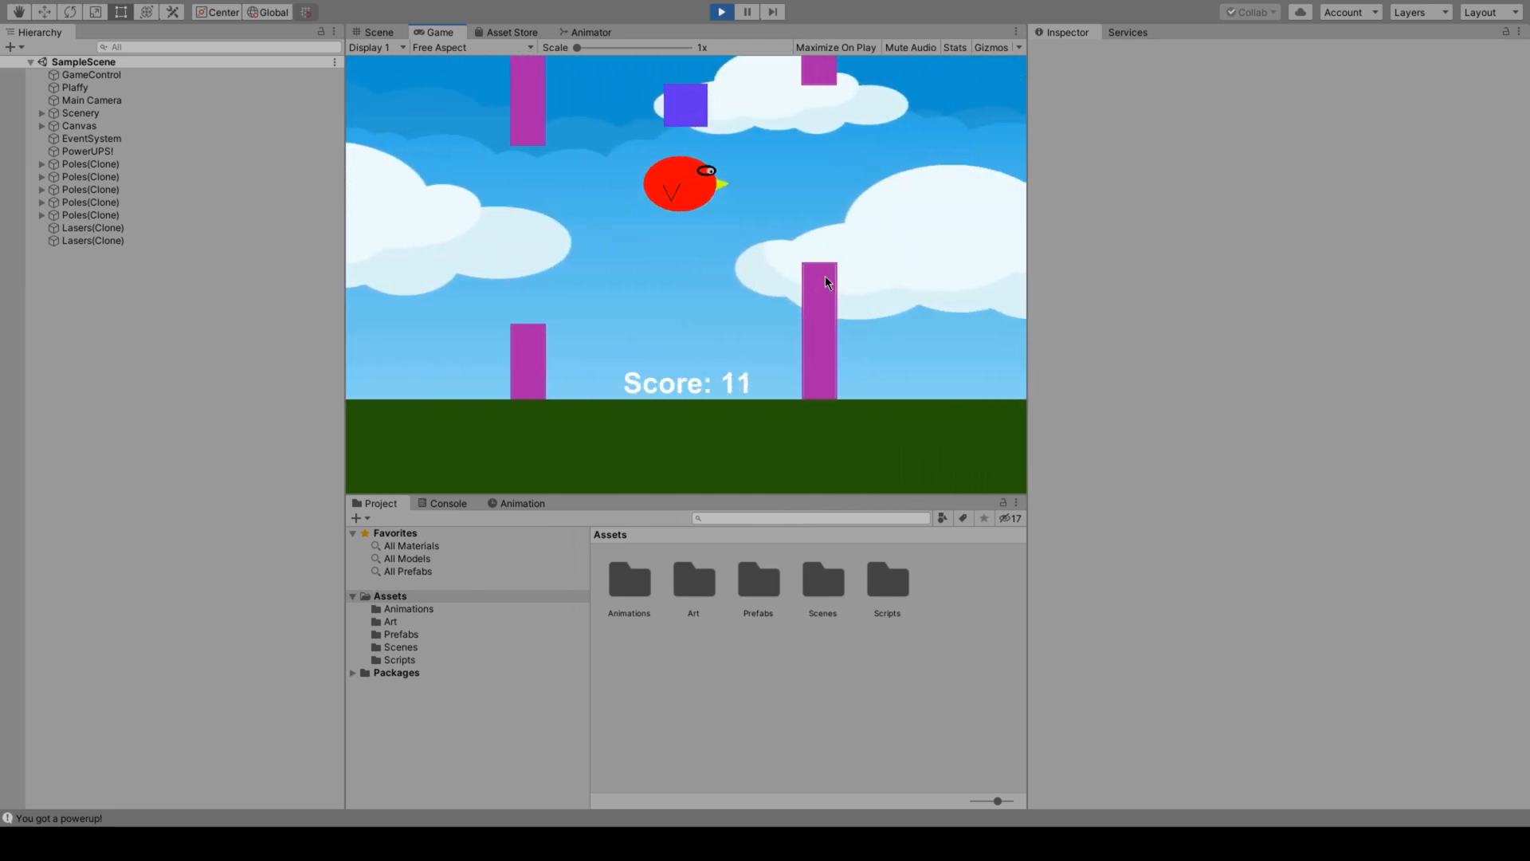
pyautogui.click(826, 280)
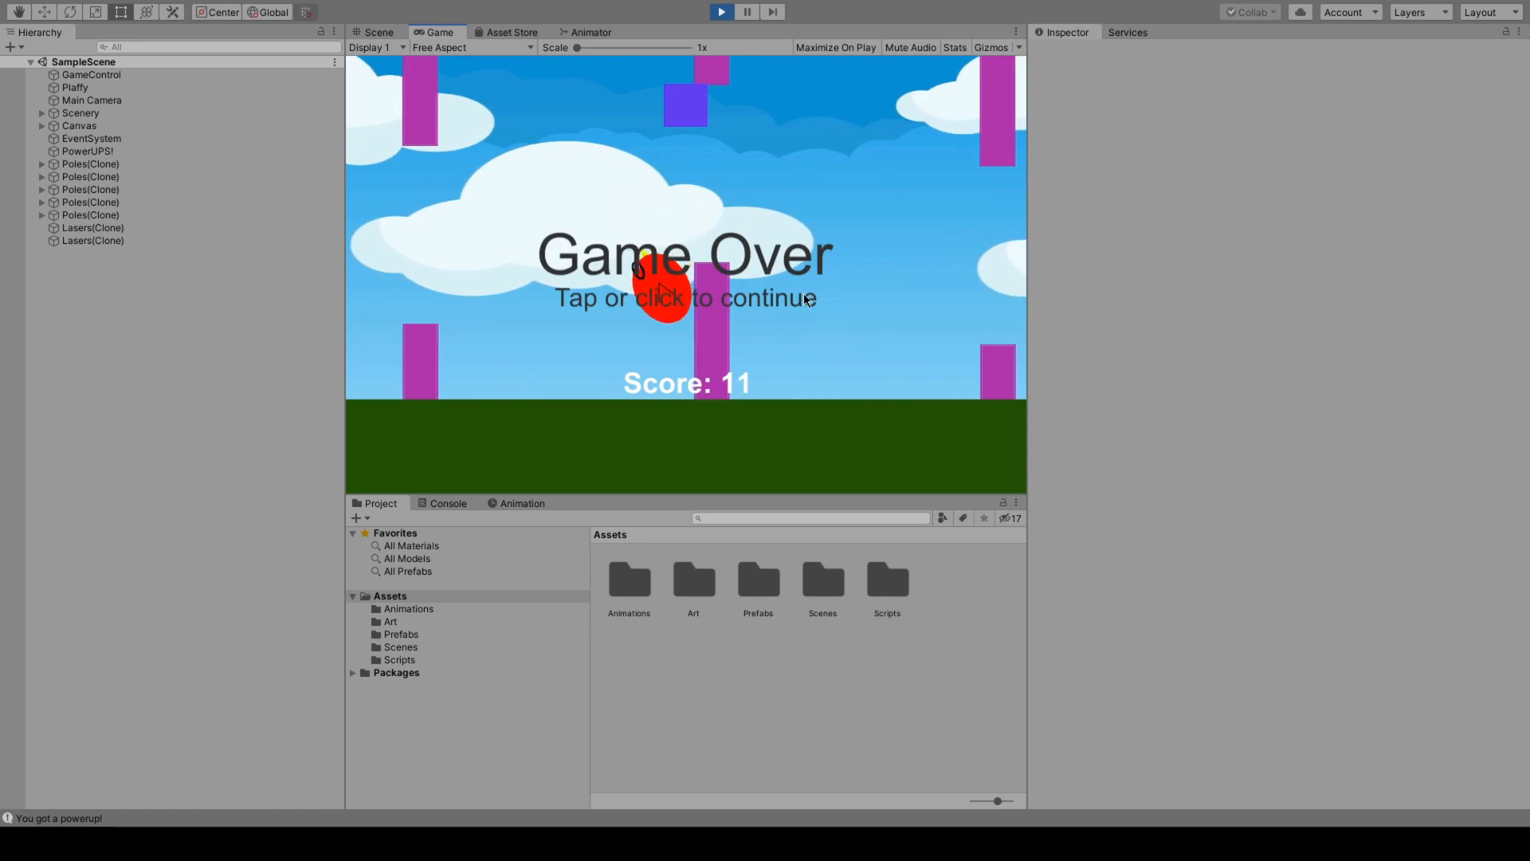
# Start a new round from the Game Over screen and steer the bird through the first two pole gaps
pyautogui.click(868, 255)
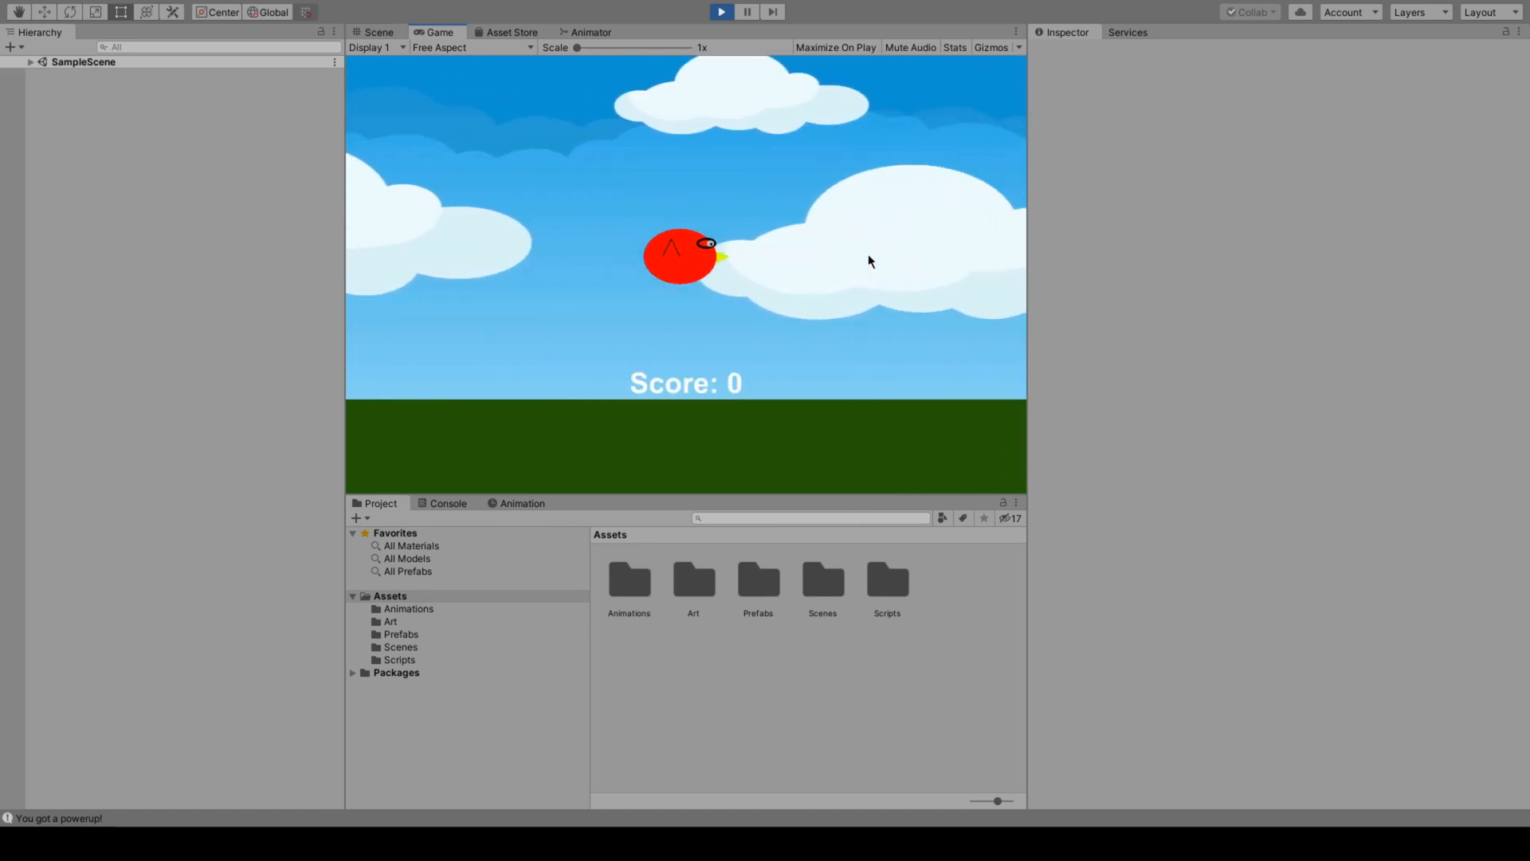
pyautogui.click(868, 255)
pyautogui.click(868, 255)
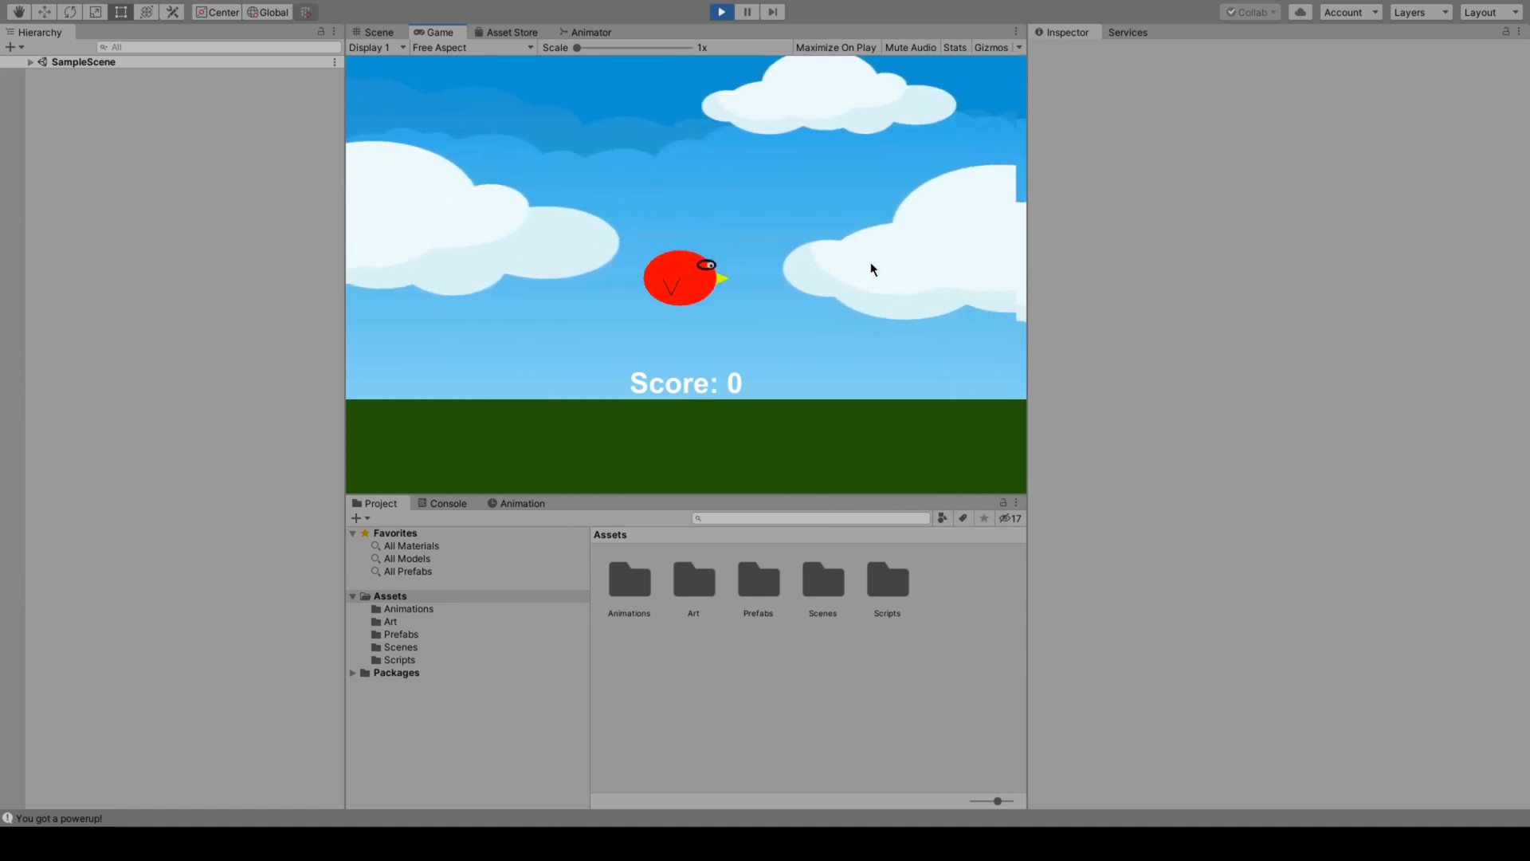
pyautogui.click(869, 261)
pyautogui.click(870, 263)
pyautogui.click(870, 264)
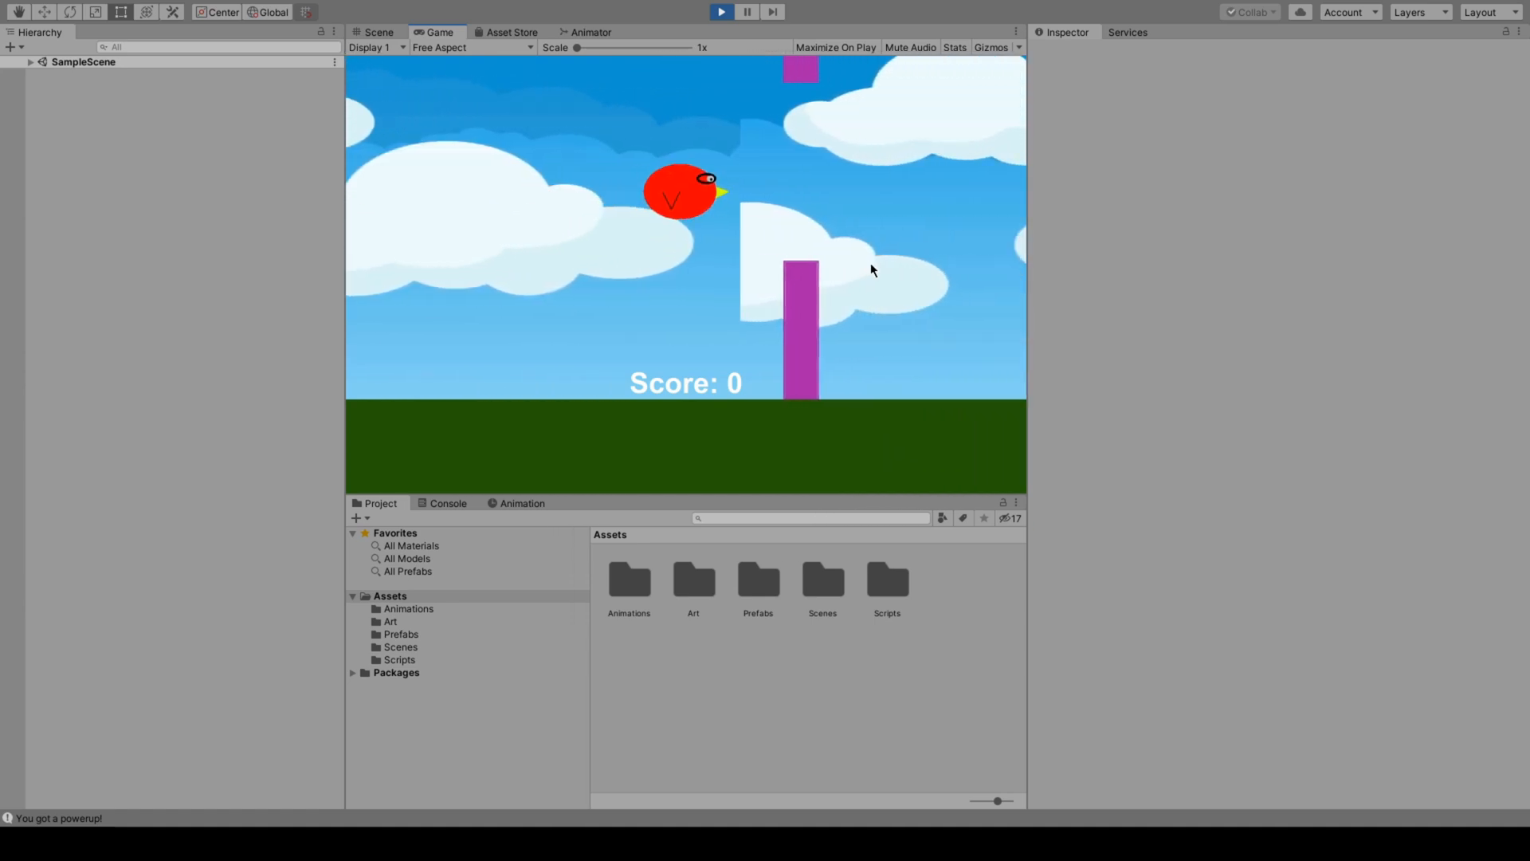
pyautogui.click(871, 264)
pyautogui.click(870, 264)
pyautogui.click(870, 263)
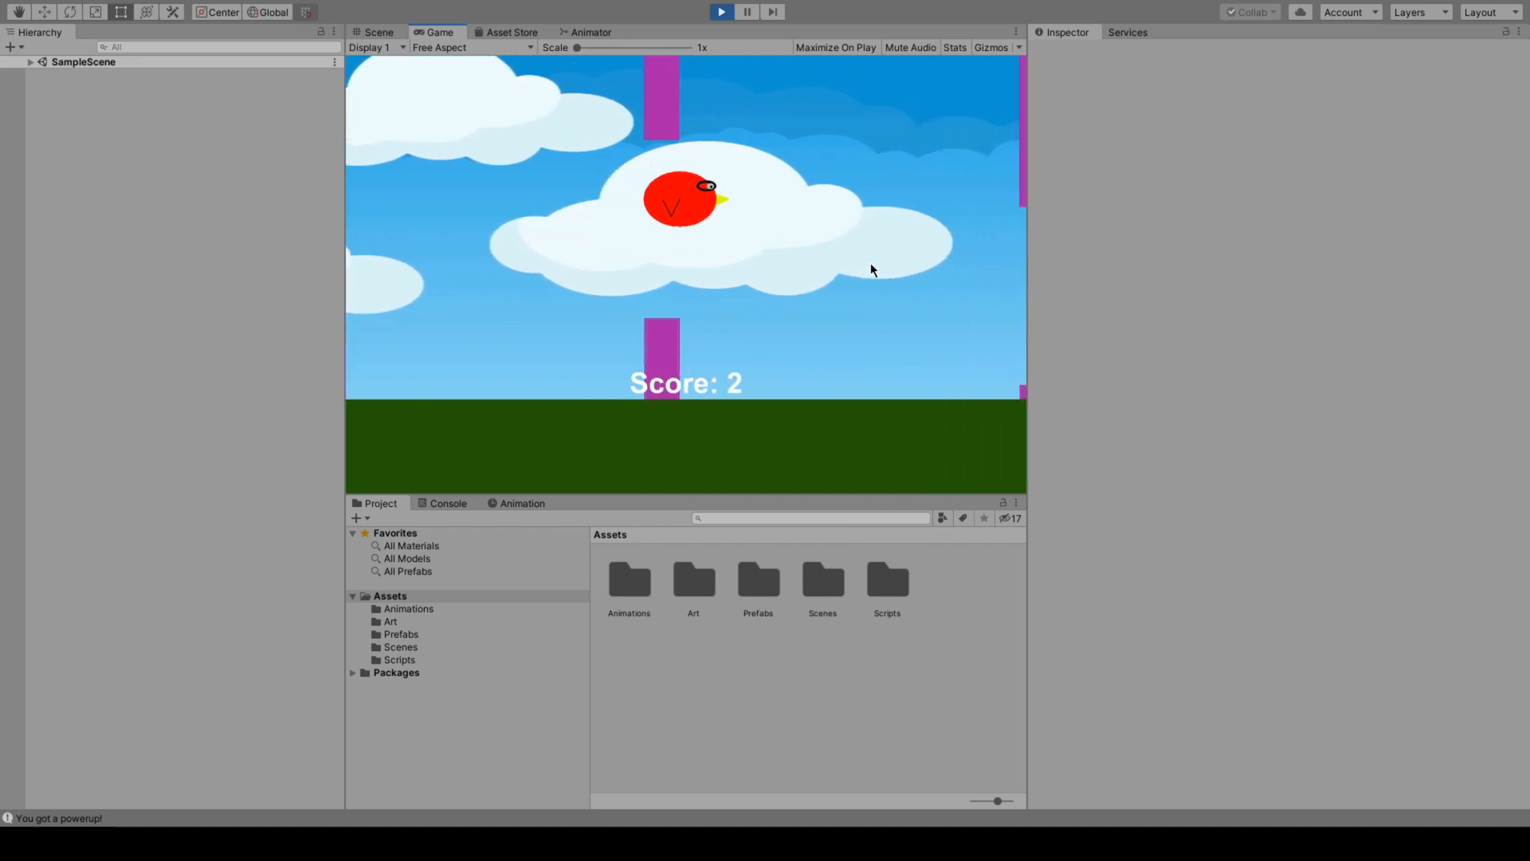
# Steer the bird through the next three pole gaps until it starts firing the cyan laser
pyautogui.click(870, 263)
pyautogui.click(871, 263)
pyautogui.click(870, 263)
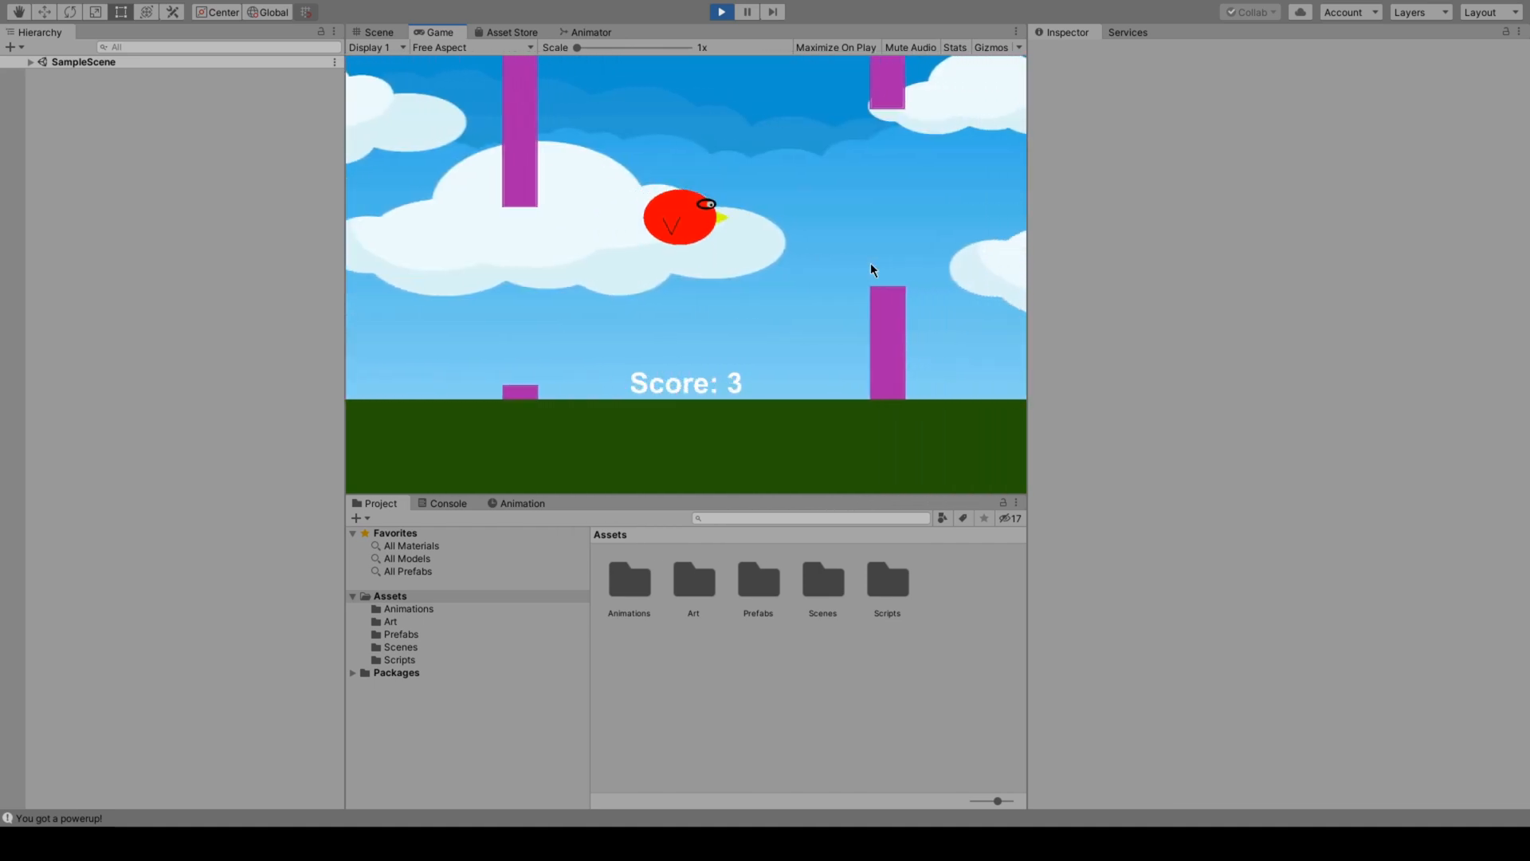
pyautogui.click(870, 263)
pyautogui.click(870, 263)
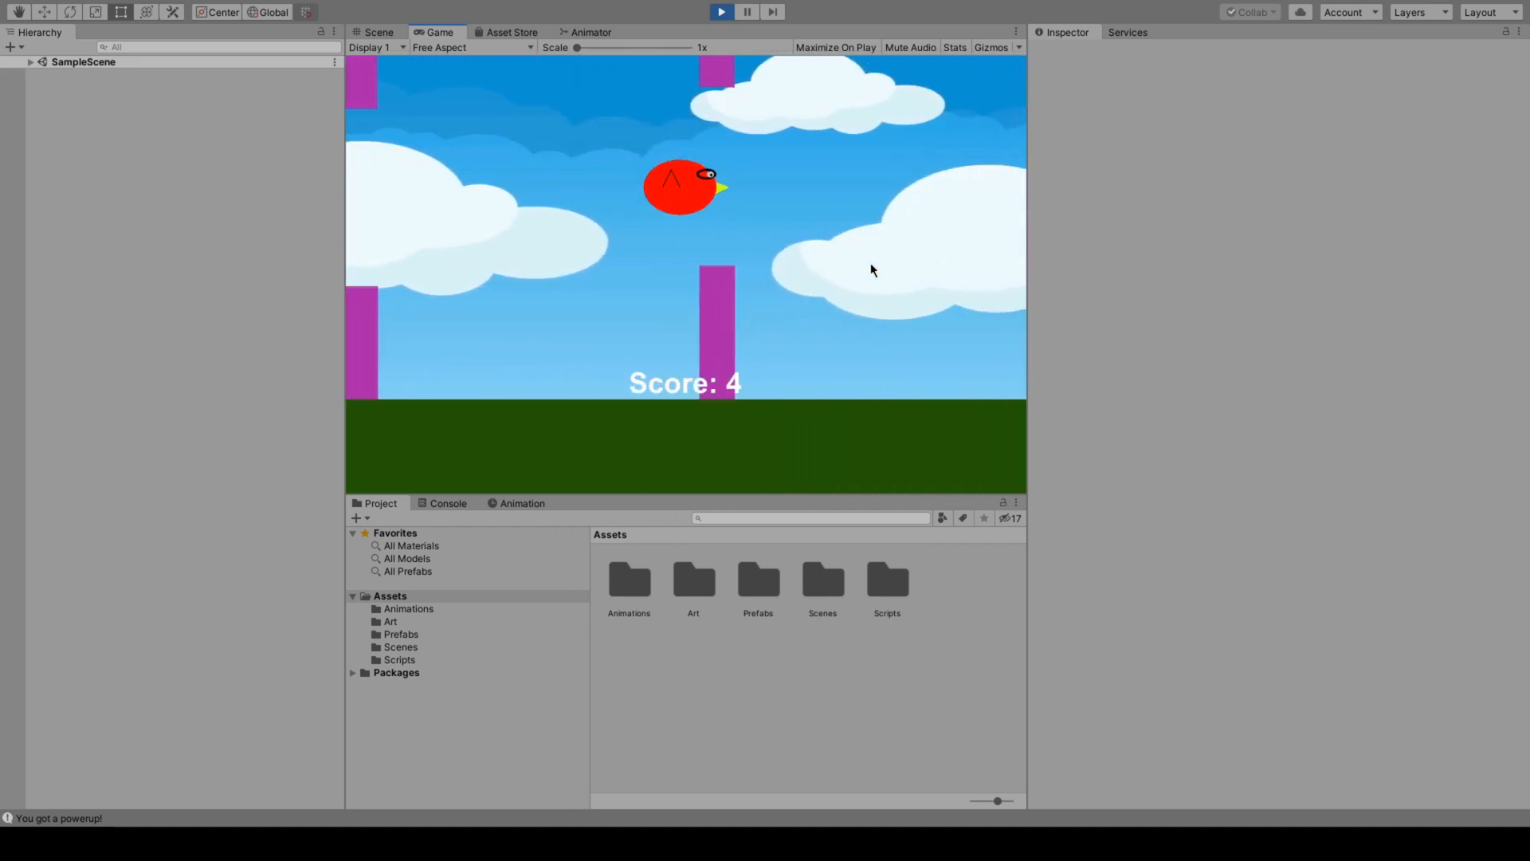
pyautogui.click(870, 263)
pyautogui.click(870, 264)
pyautogui.click(871, 265)
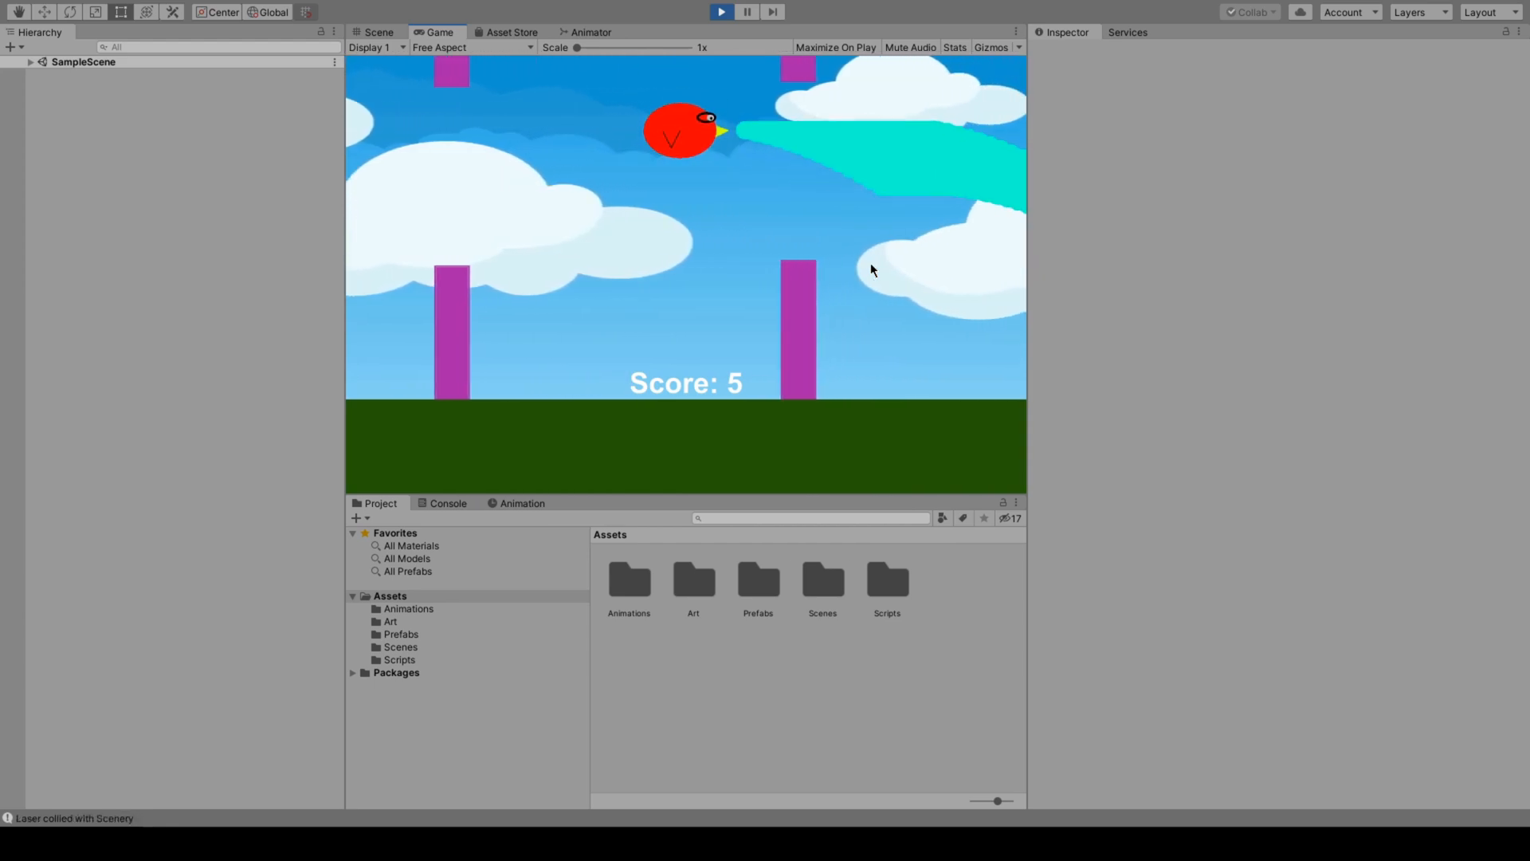
# Fly the bird up and down while the cyan laser fires, testing it against the poles and the scenery until the beam stops
pyautogui.click(871, 266)
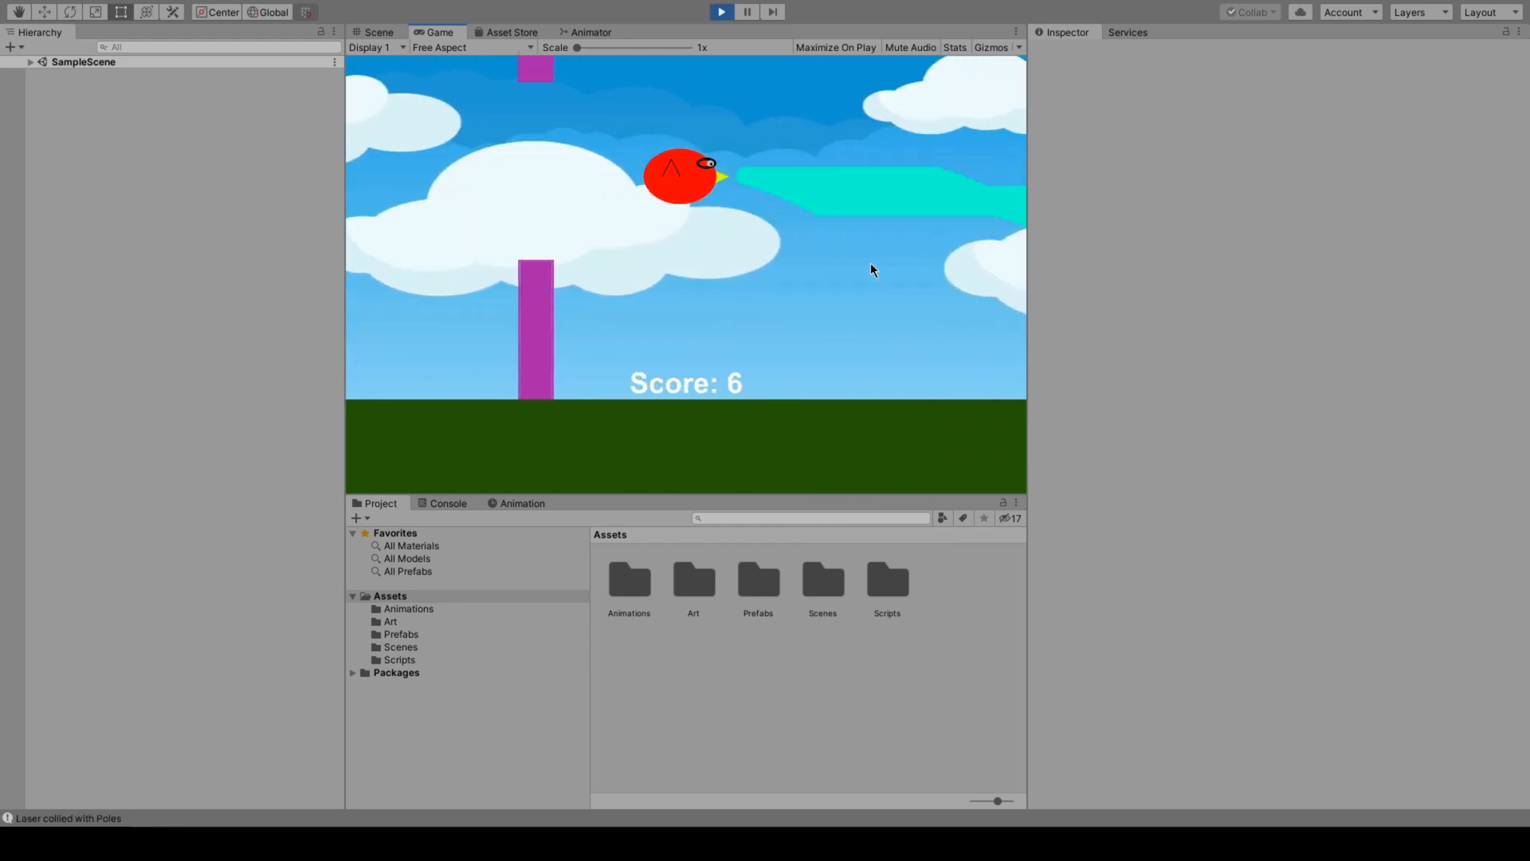
pyautogui.click(871, 265)
pyautogui.click(871, 265)
pyautogui.click(870, 264)
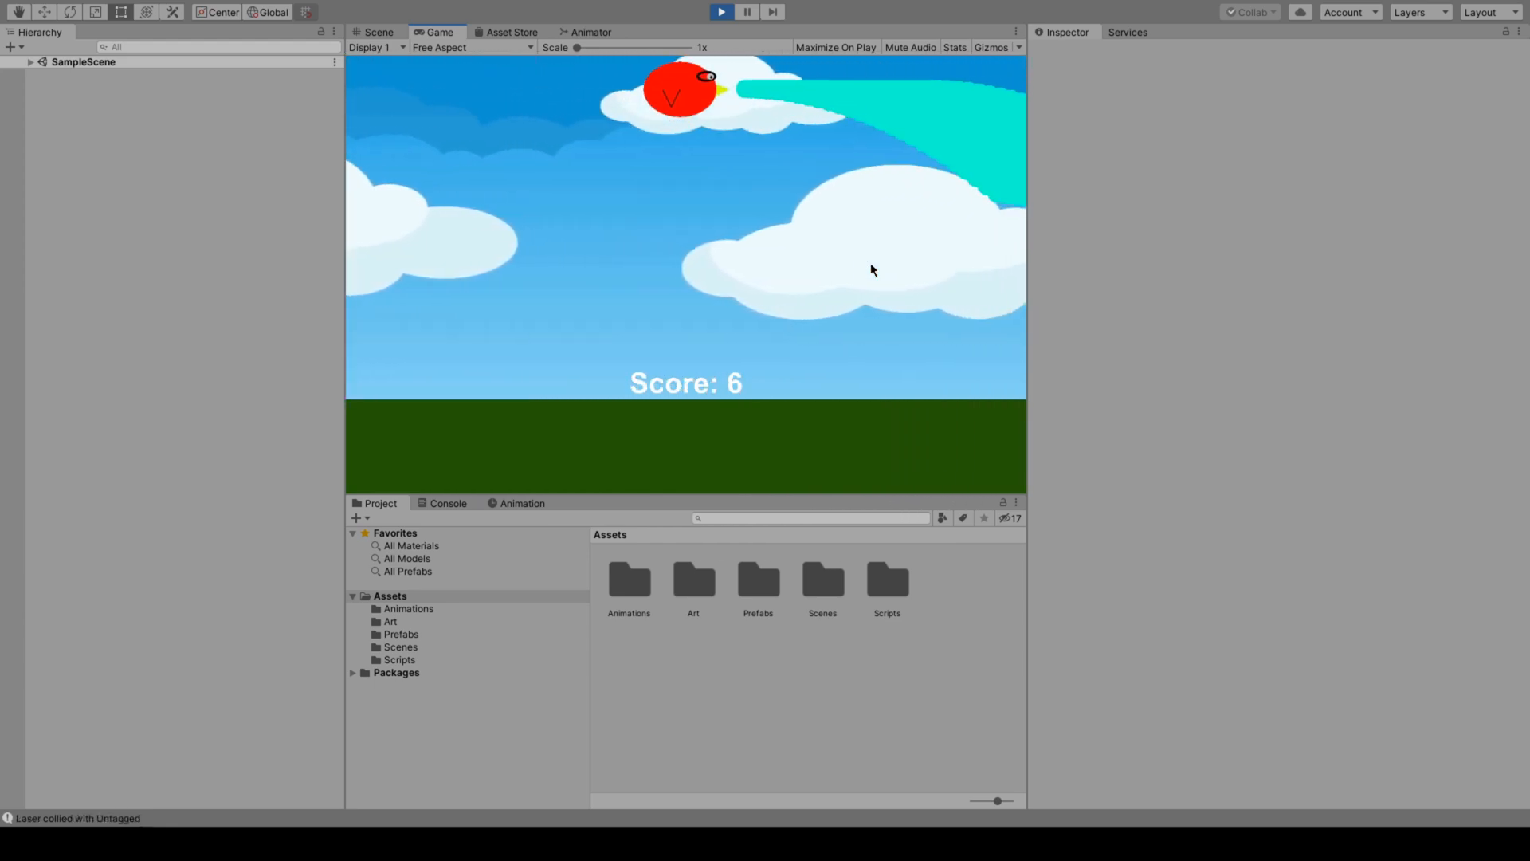
pyautogui.click(871, 264)
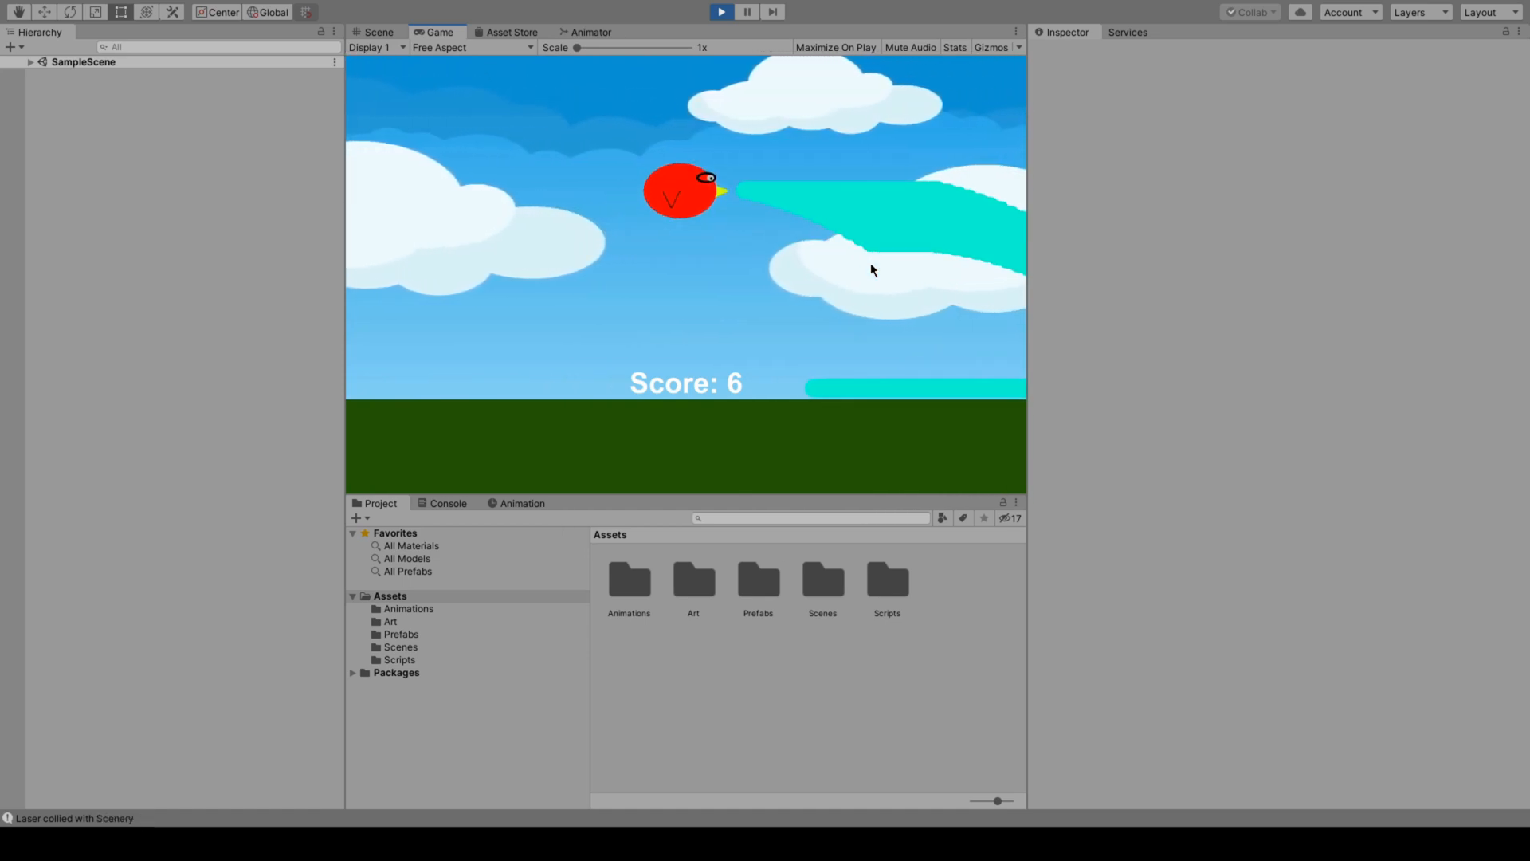
pyautogui.click(870, 263)
pyautogui.click(870, 264)
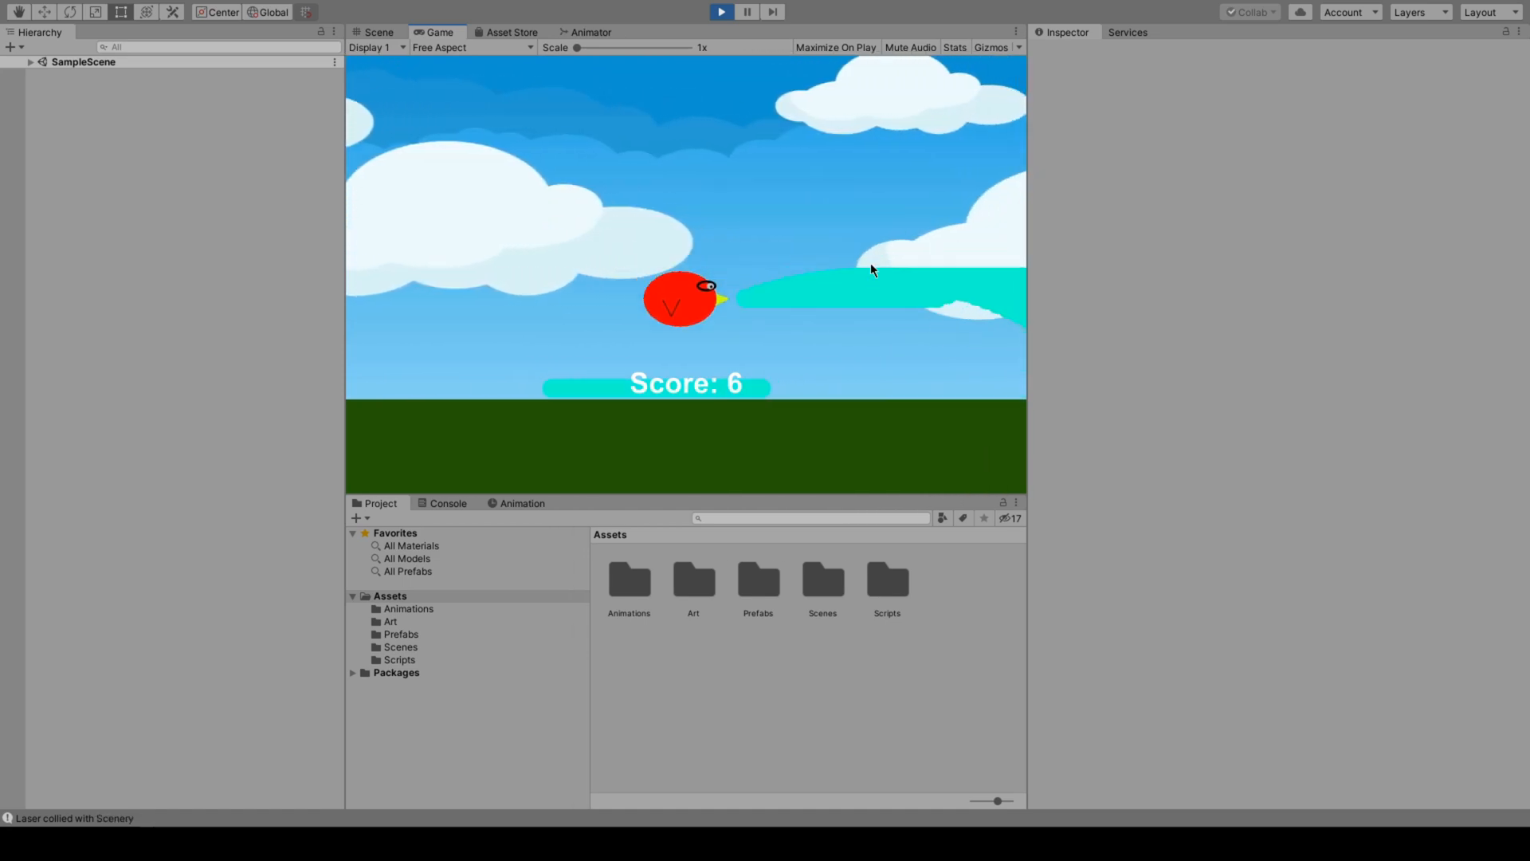
pyautogui.click(870, 263)
pyautogui.click(870, 263)
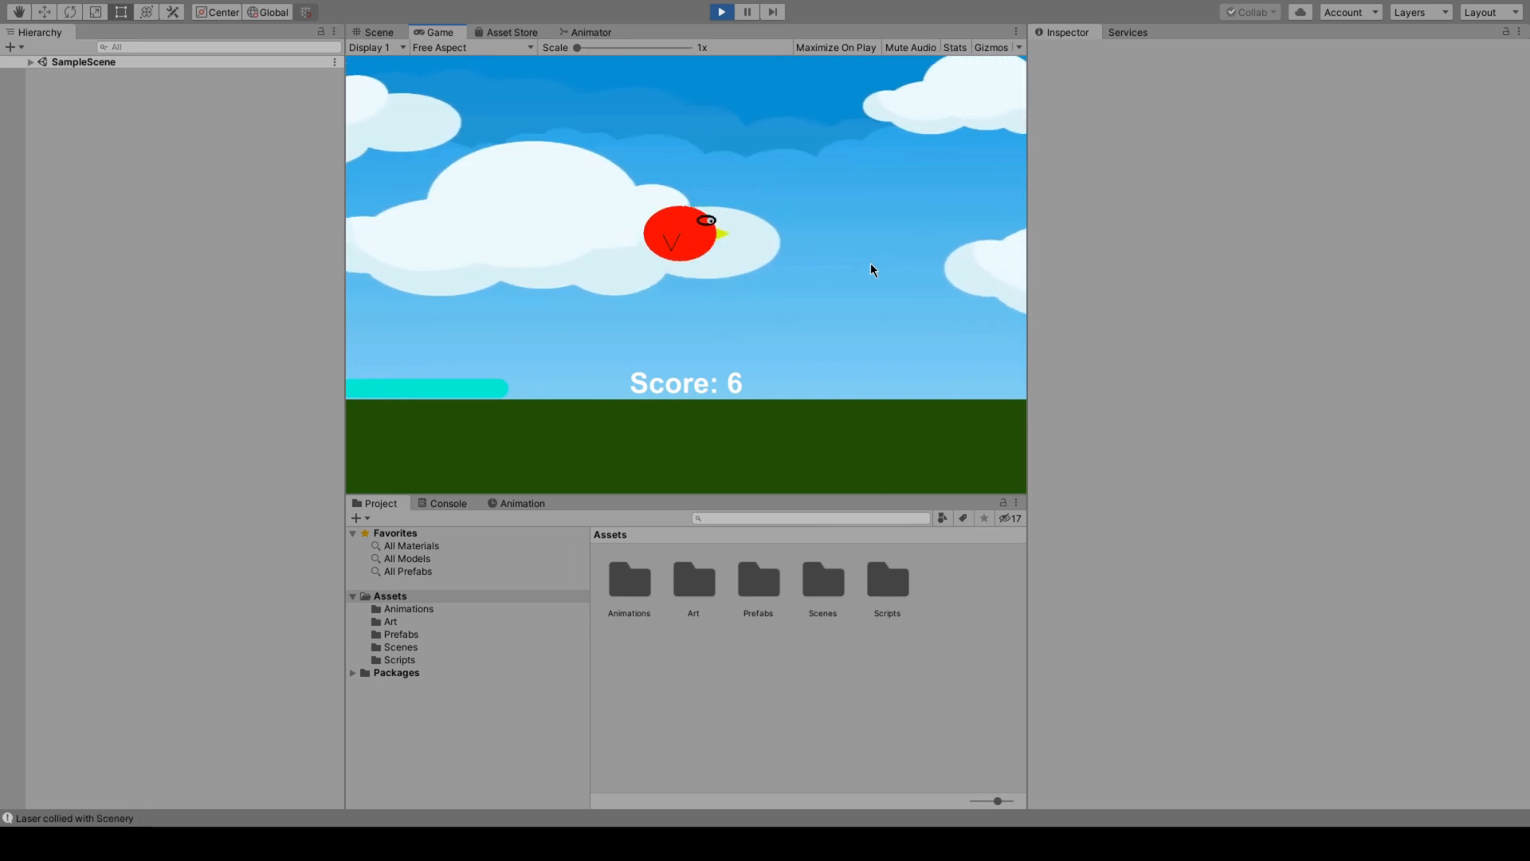
# Keep the bird airborne after the laser has ended to check whether new poles still spawn
pyautogui.click(870, 264)
pyautogui.click(870, 263)
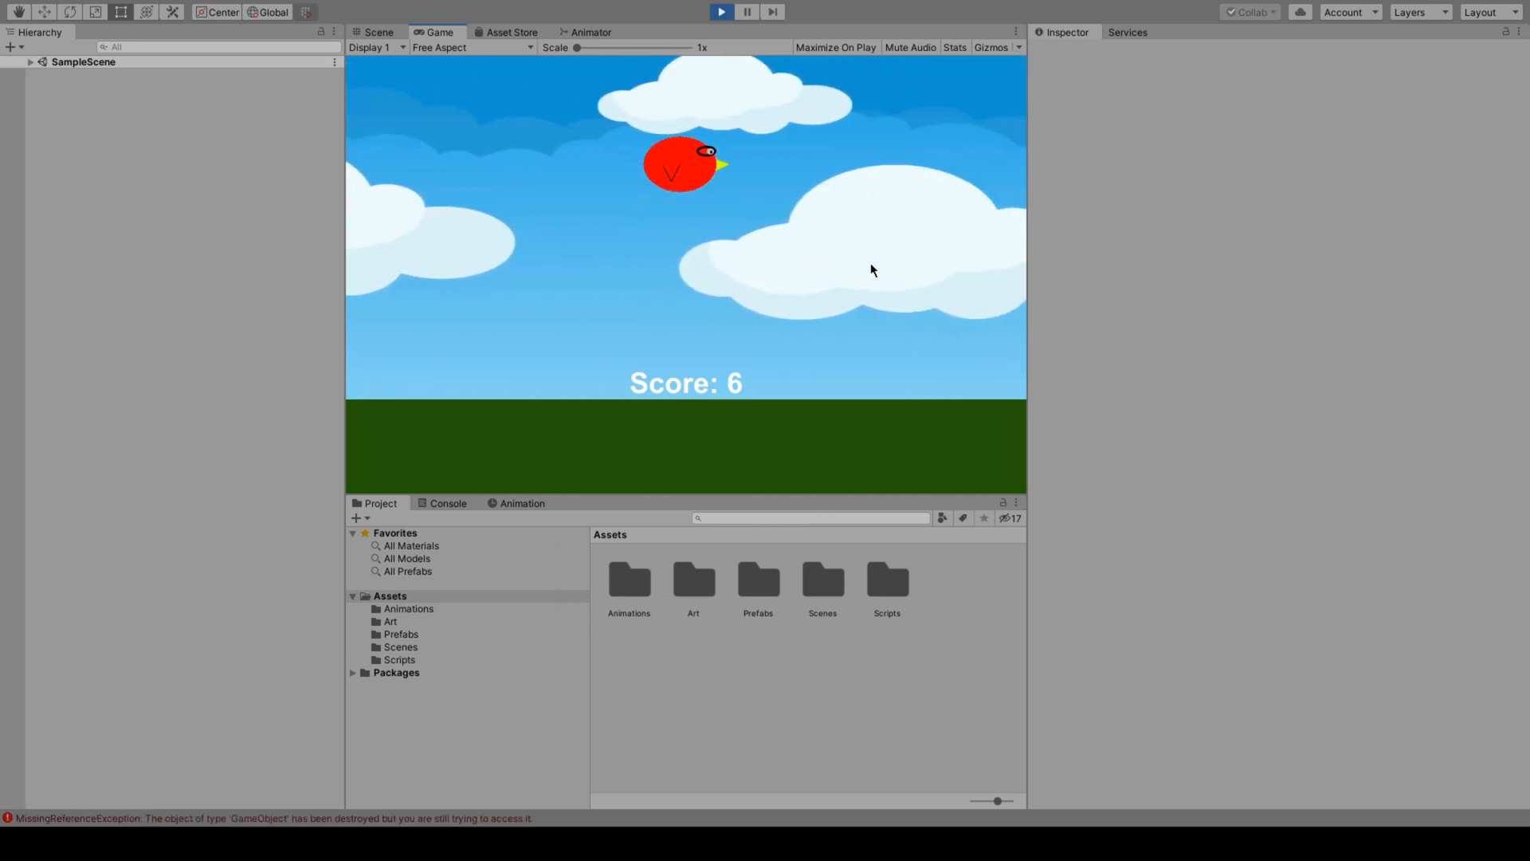
pyautogui.click(871, 263)
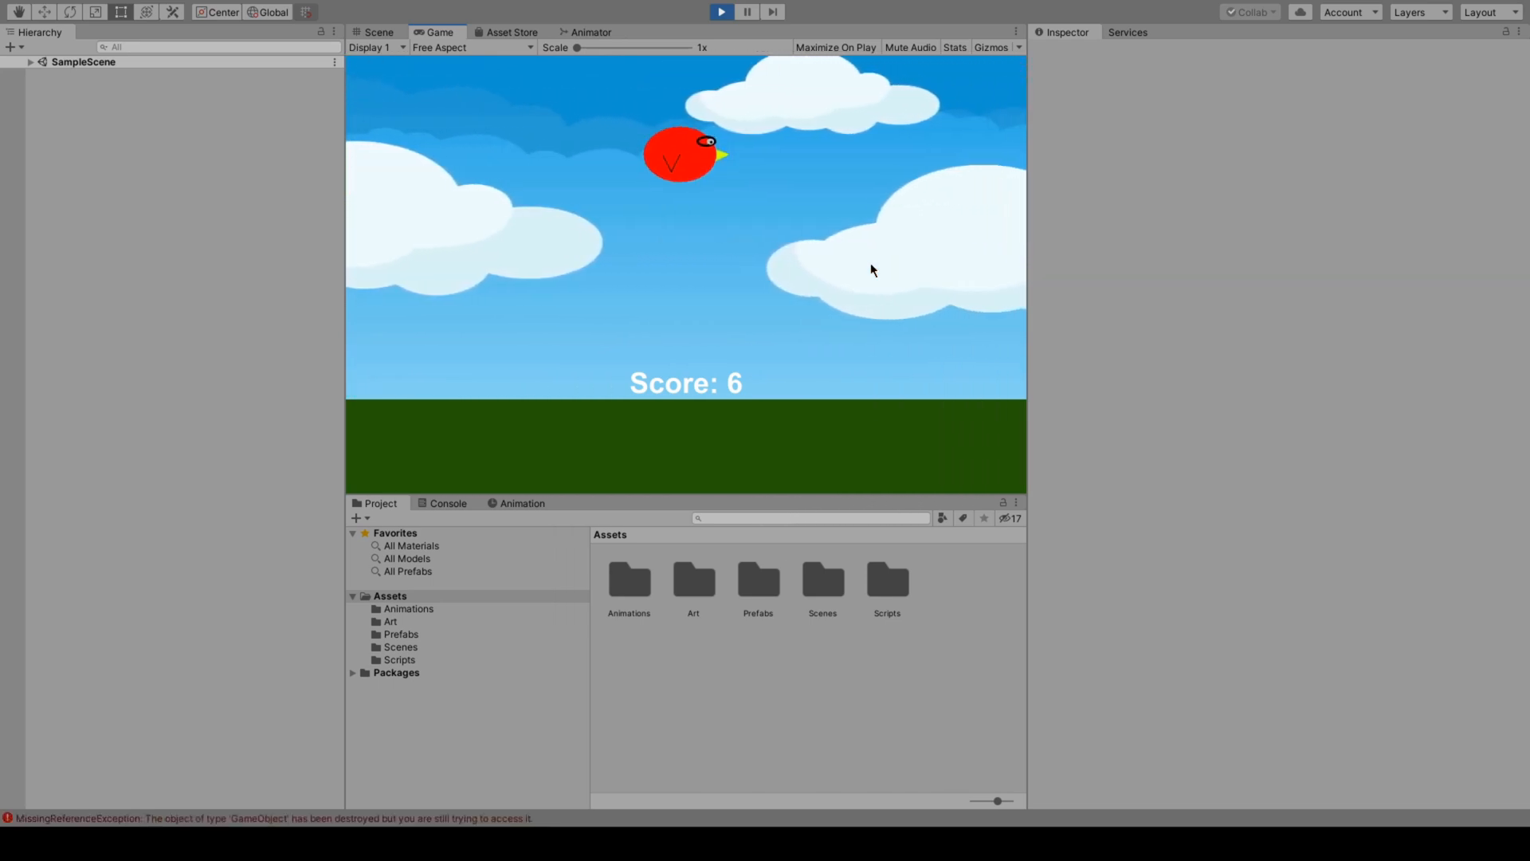
pyautogui.click(870, 264)
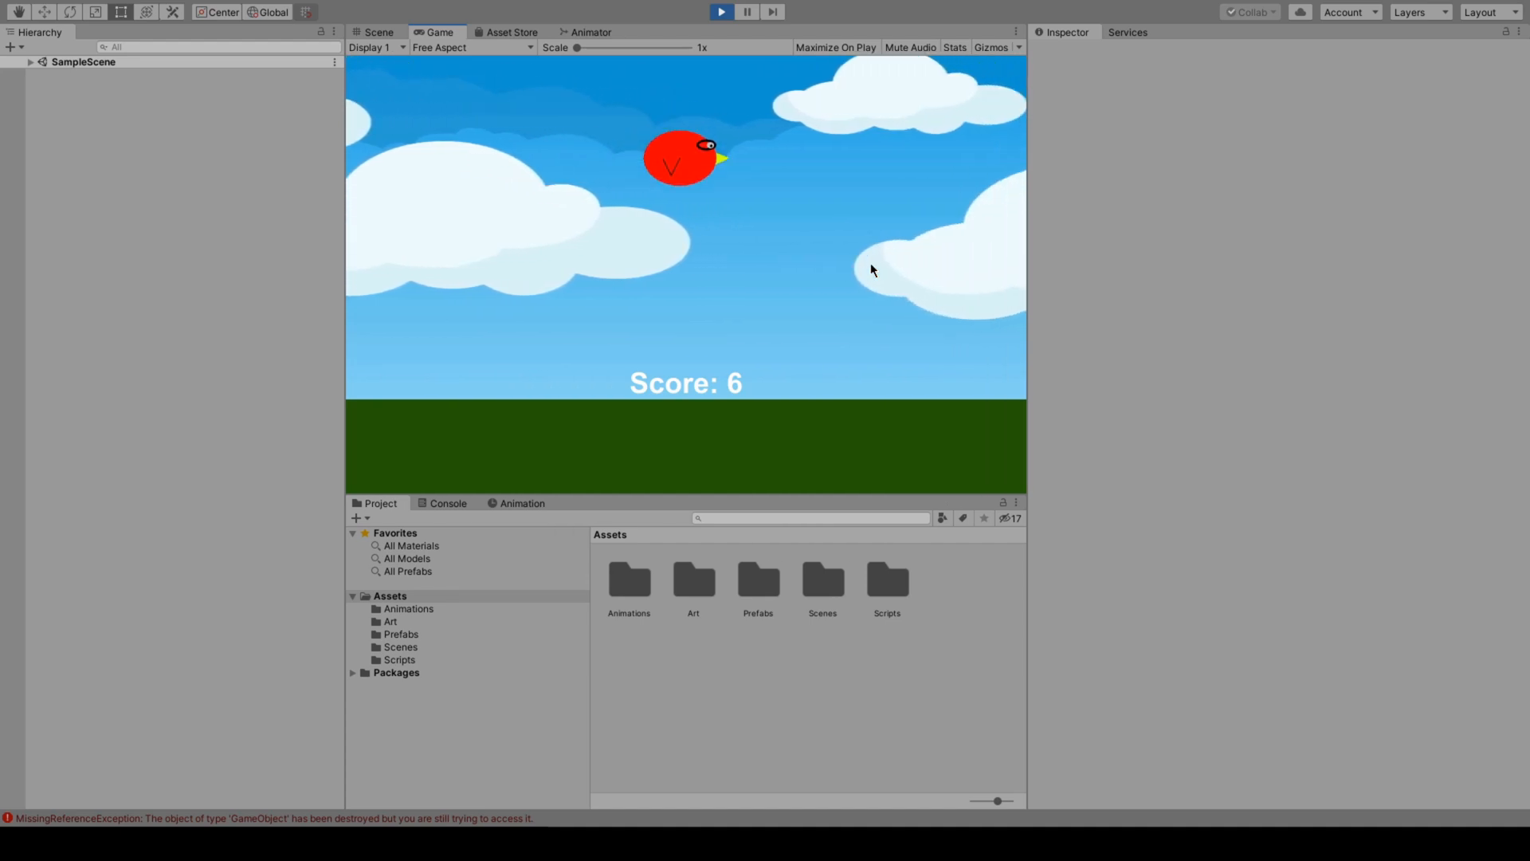
pyautogui.click(864, 265)
pyautogui.click(850, 261)
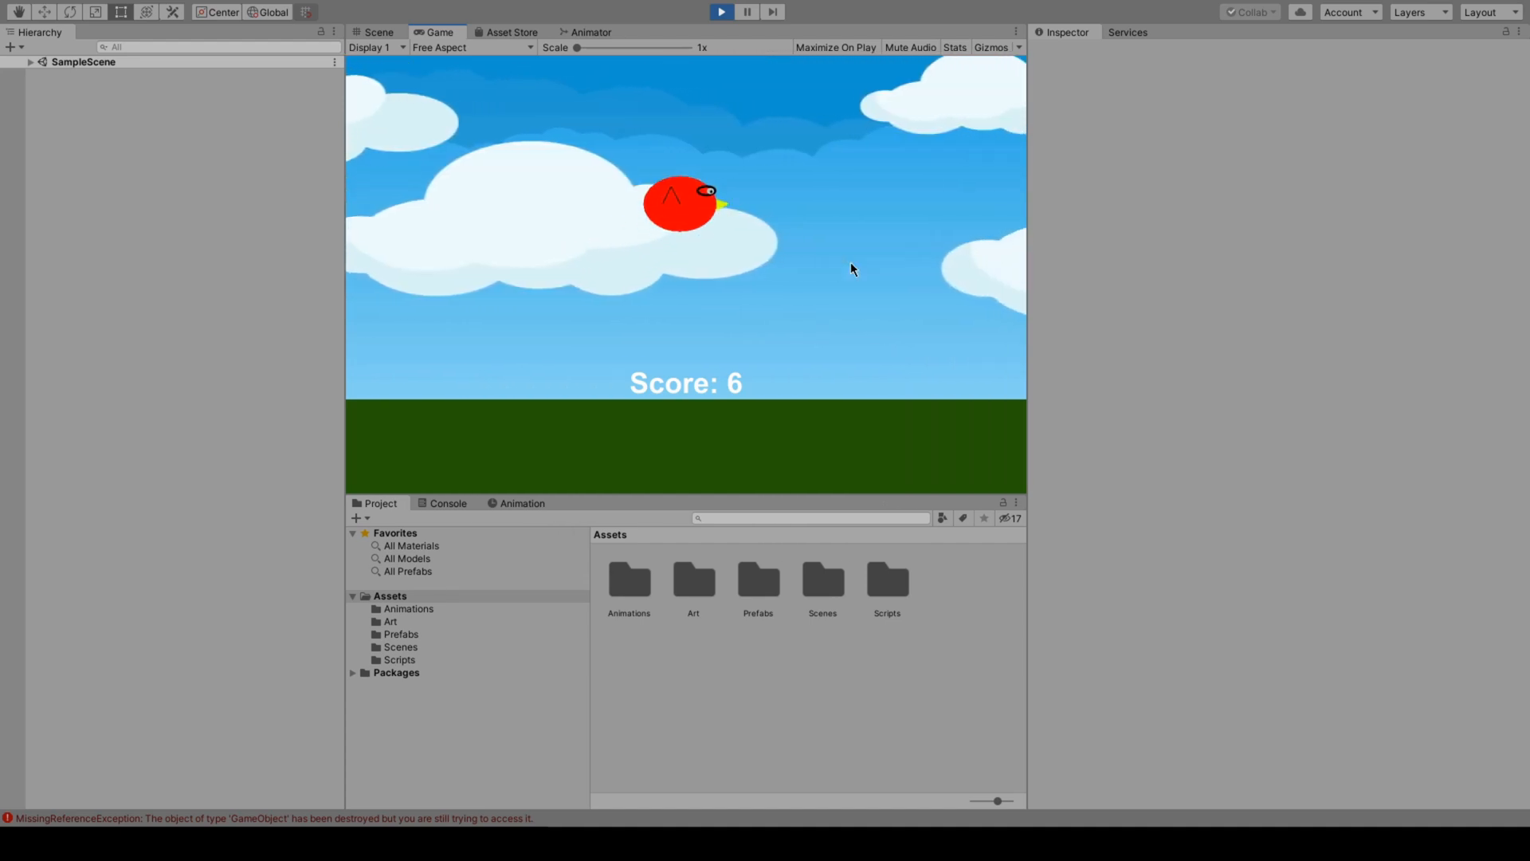